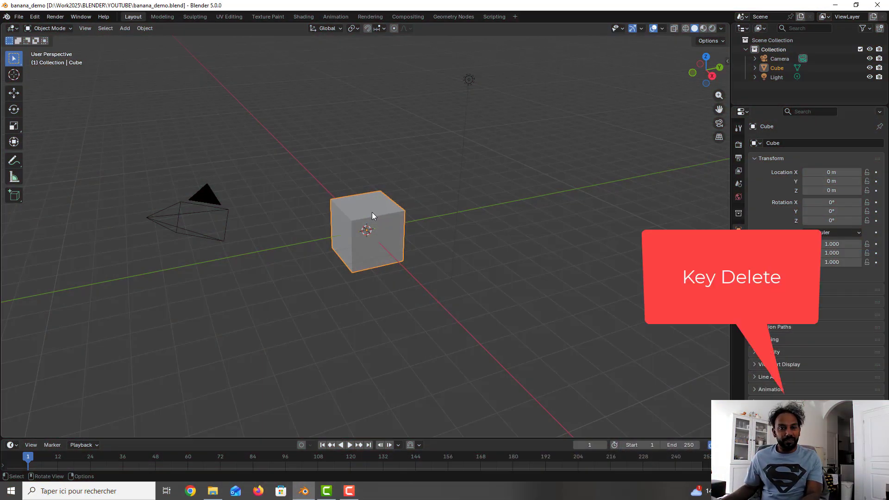
Delete the default cube and add a cylinder mesh at the origin with its creation settings open
key(Delete)
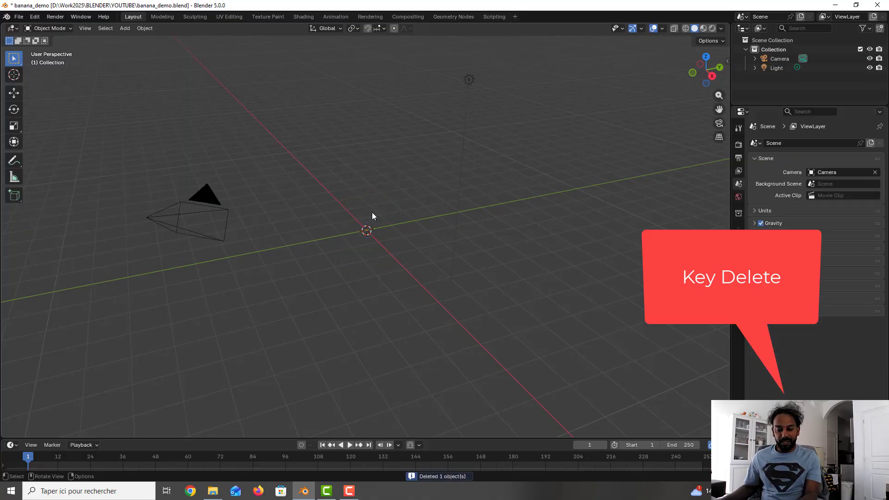
key(shift+a)
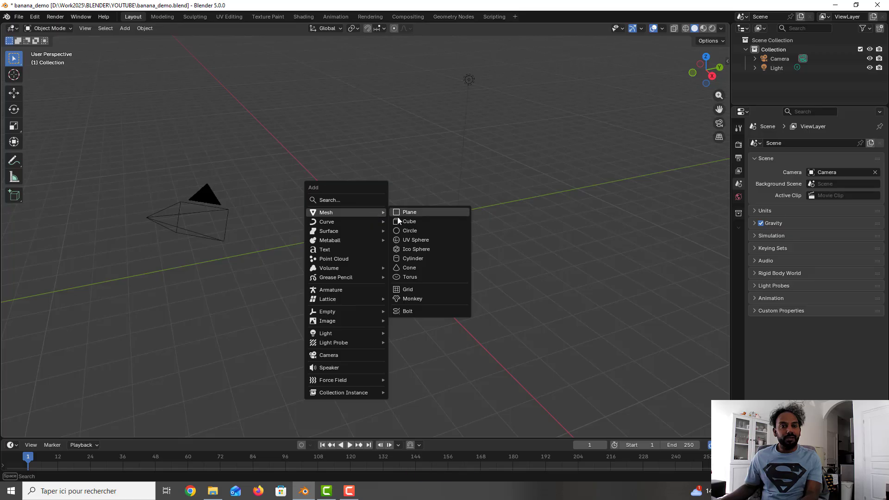
click(412, 259)
click(74, 430)
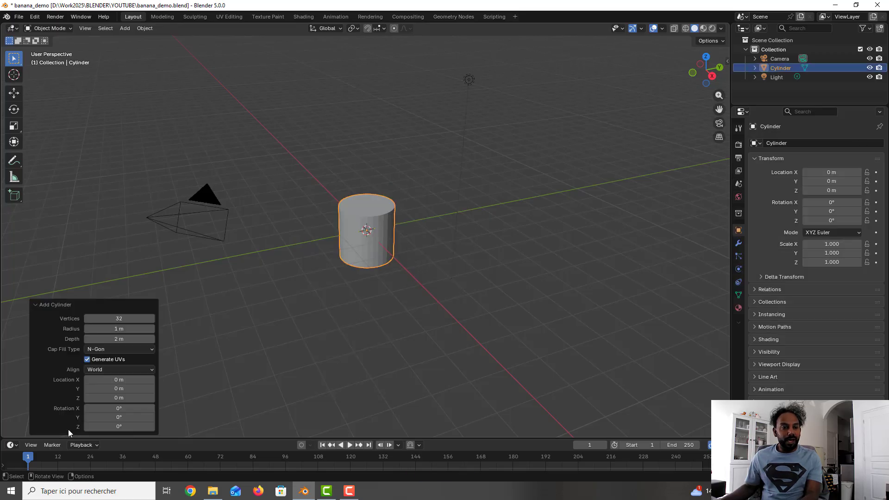
Set the new cylinder's radius to 0.04 m and its depth to 14 cm
click(134, 328)
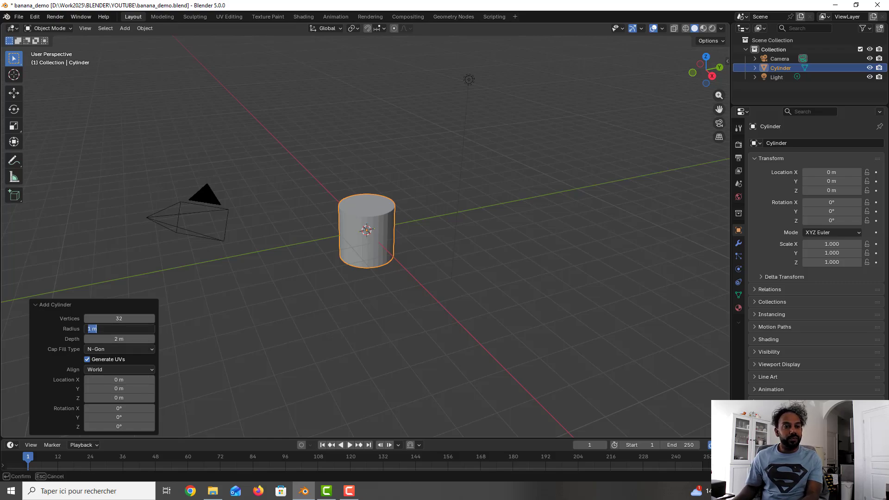
text(0)
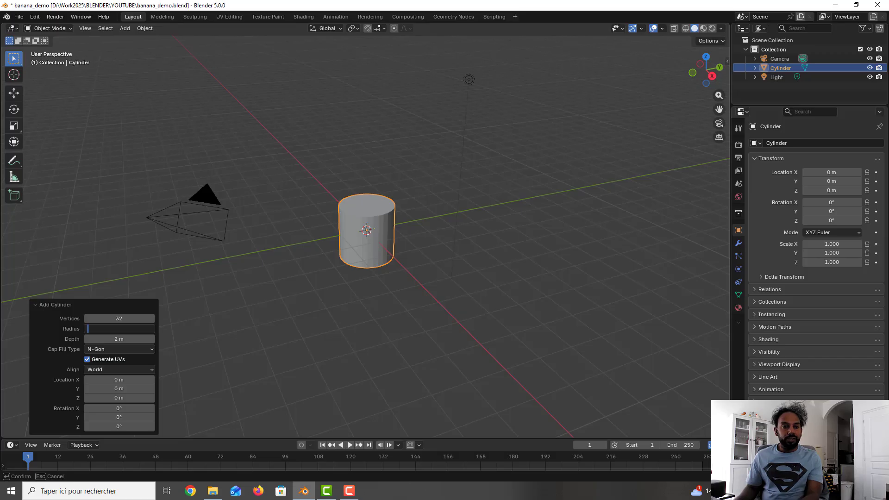
text(cm)
key(Return)
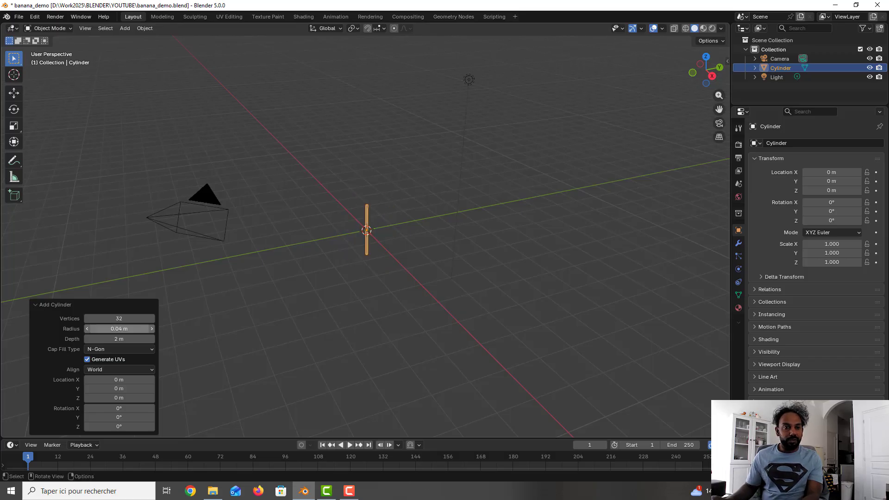
click(119, 339)
text(14cm)
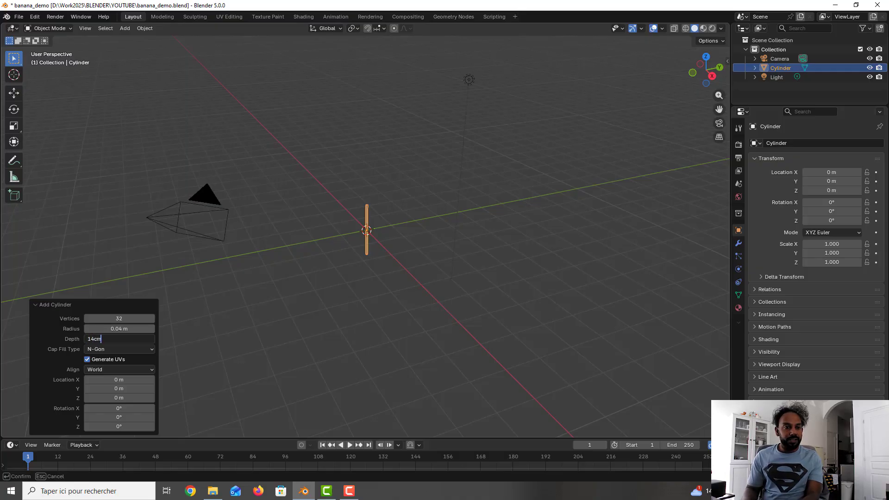
key(Return)
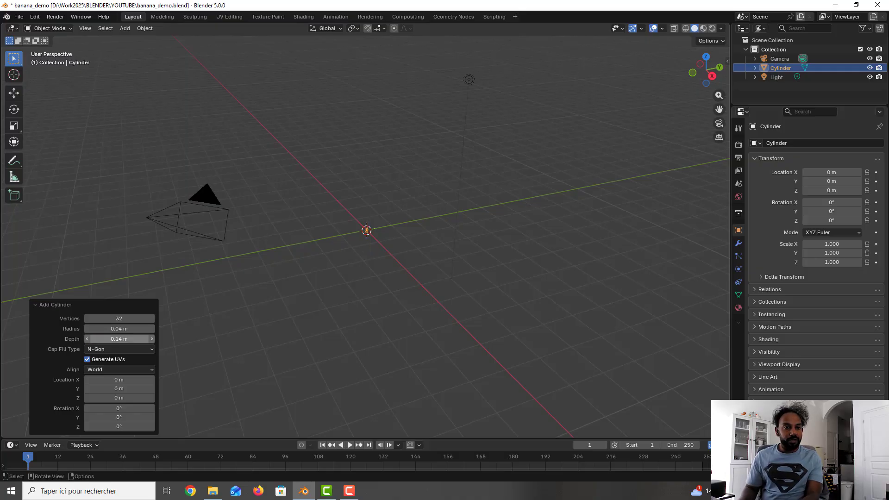
Set the cylinder's X rotation to 90° and frame it in the view
click(119, 379)
key(Escape)
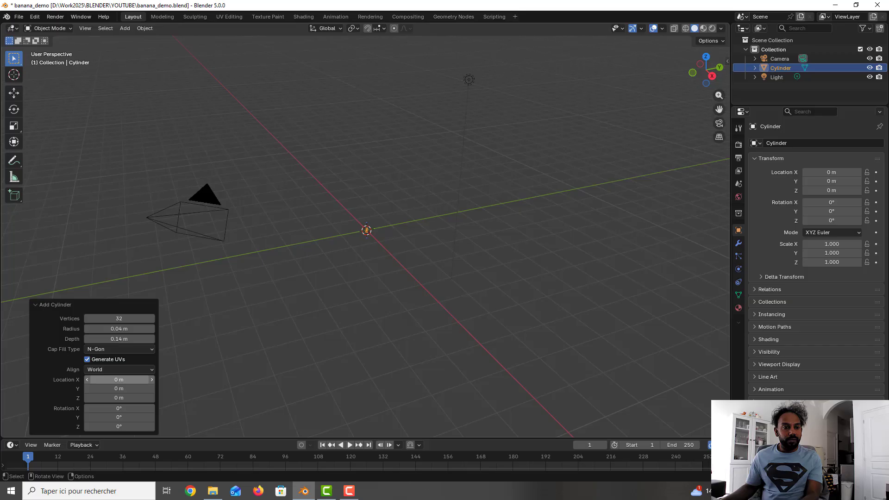
click(119, 407)
text(90)
key(Return)
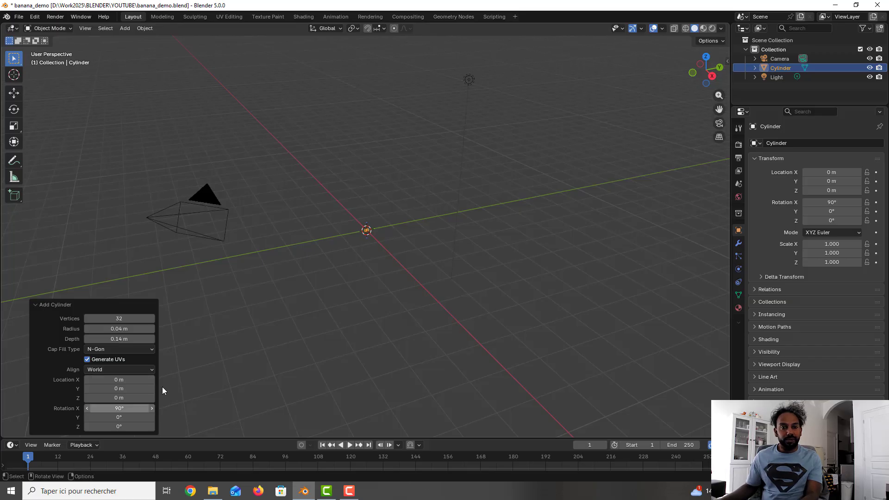
scroll(391, 299, up, 4)
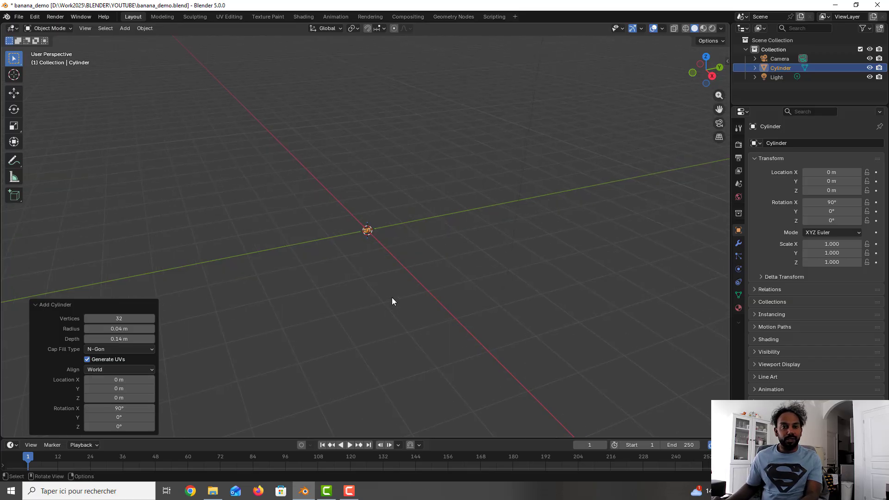
key(KP_Decimal)
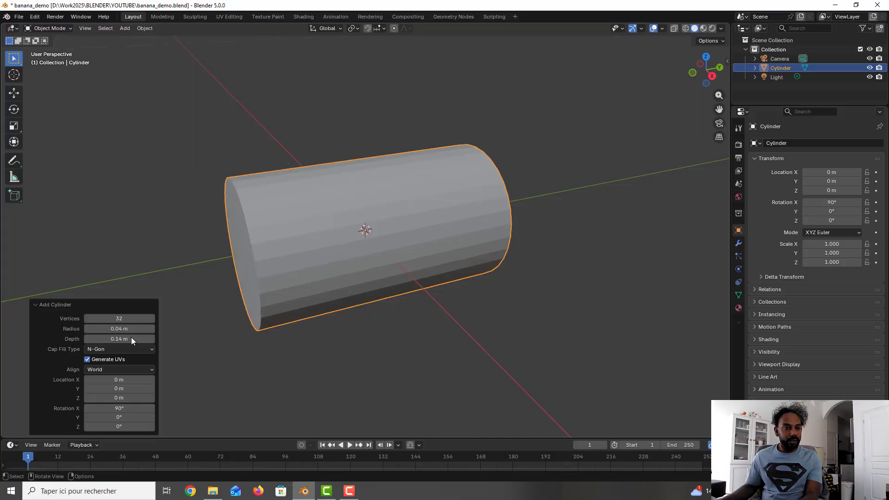
Try a depth of 0.12 m for the cylinder and set it back to 0.14 m
click(119, 338)
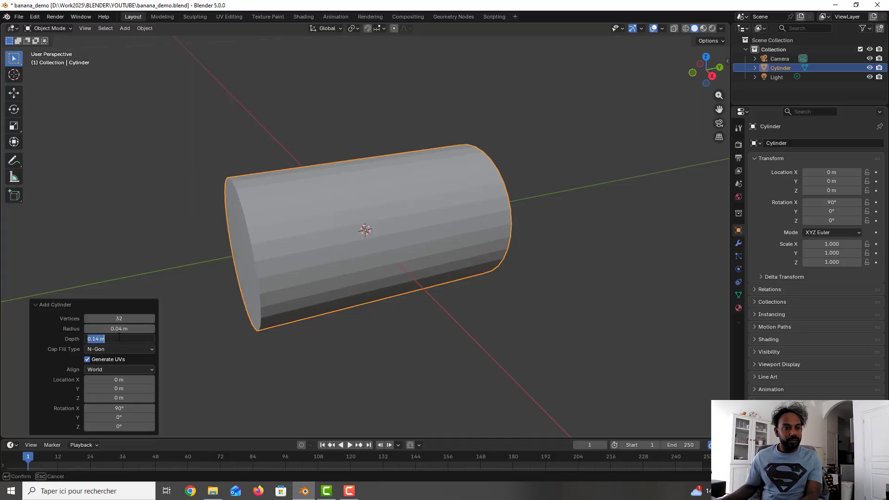
text(0.12)
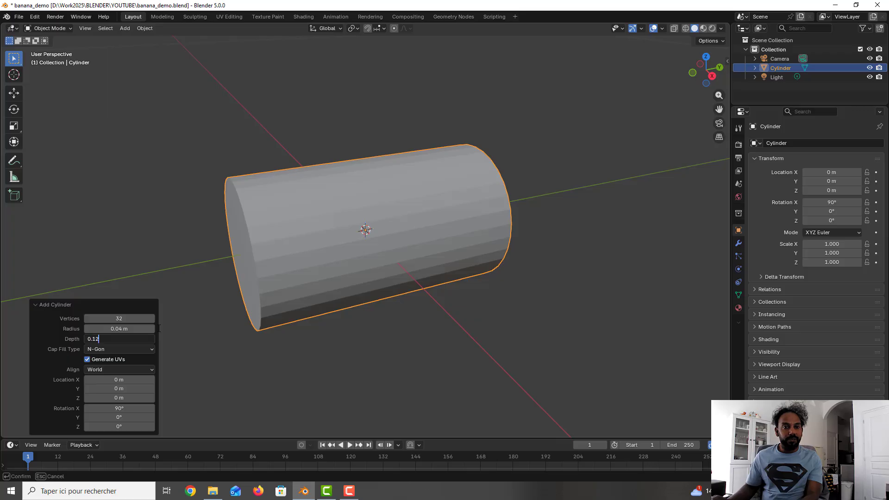
key(Return)
click(130, 340)
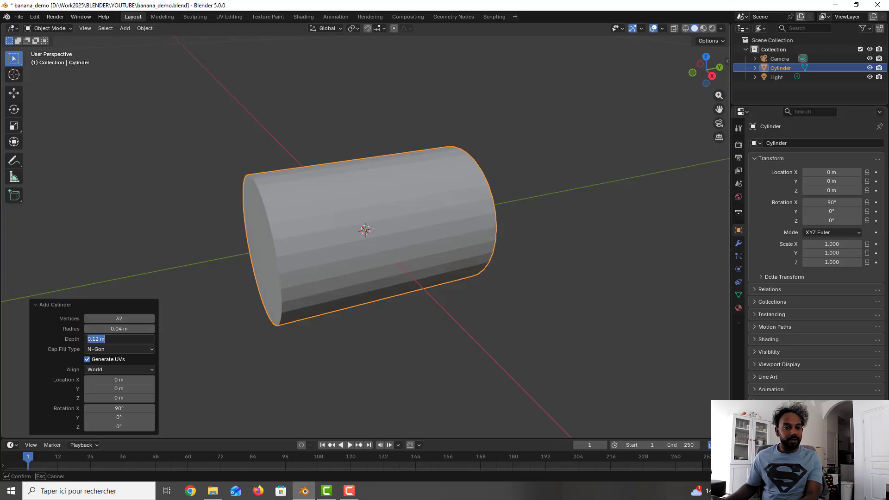
text(0.14)
key(Return)
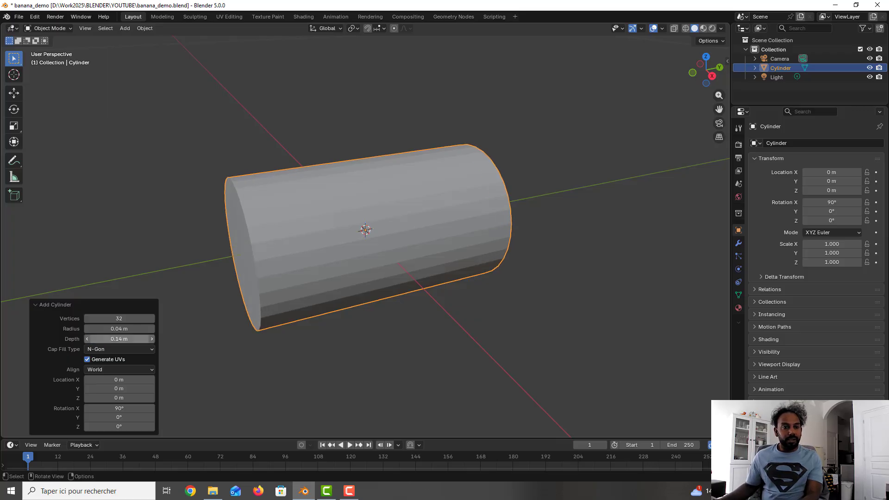
Set the cylinder's radius to 0.02 m
click(119, 328)
text(0)
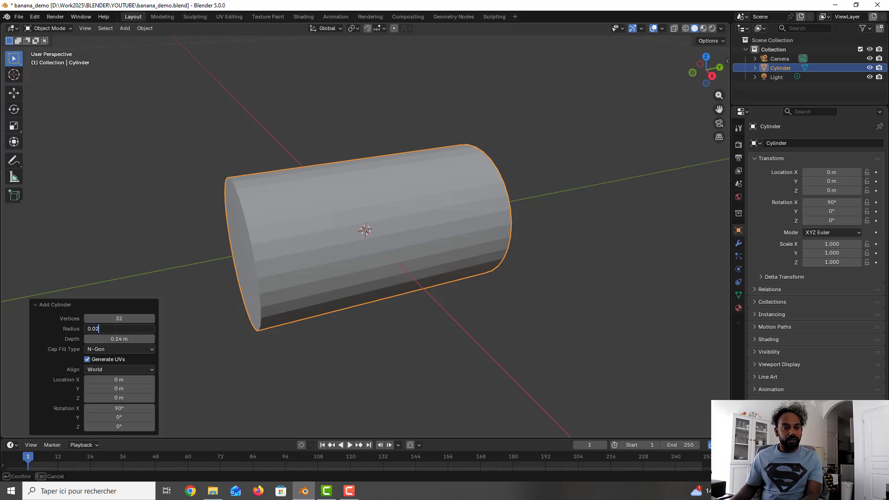
text(.02)
key(Return)
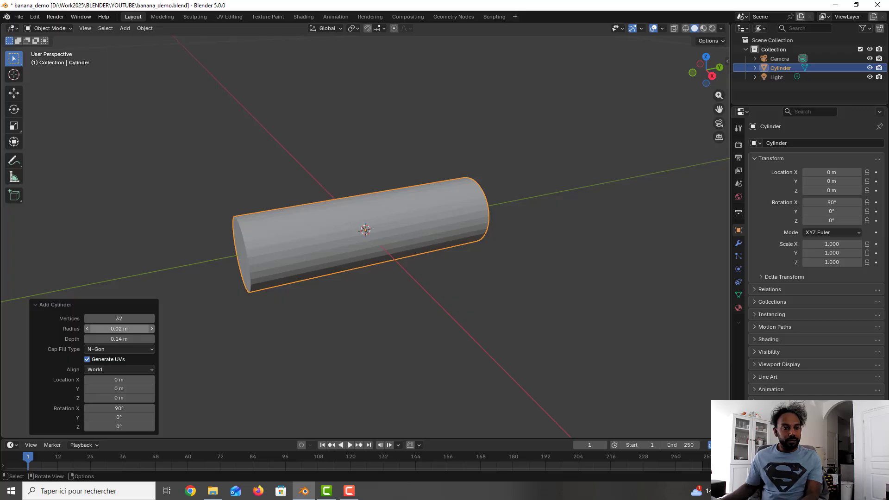
middle_drag(302, 229, 224, 257)
Lower the cylinder's vertex count to 16 and finally to 8
click(119, 318)
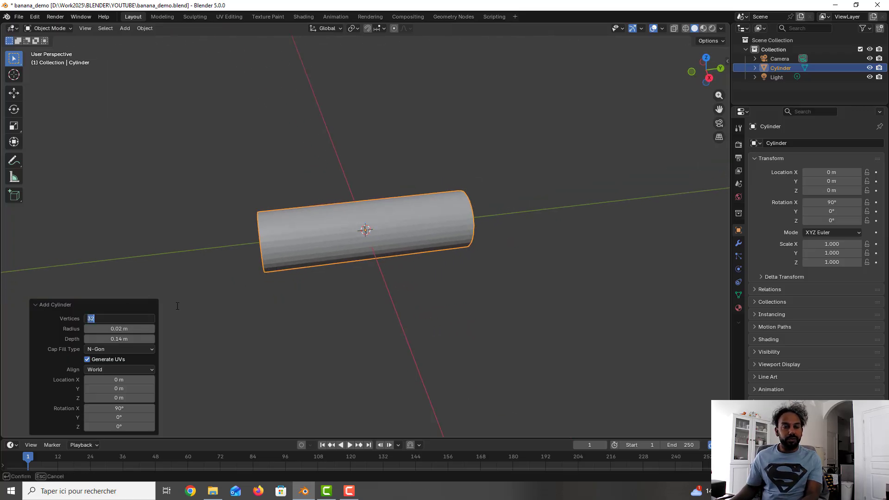
text(16)
key(Return)
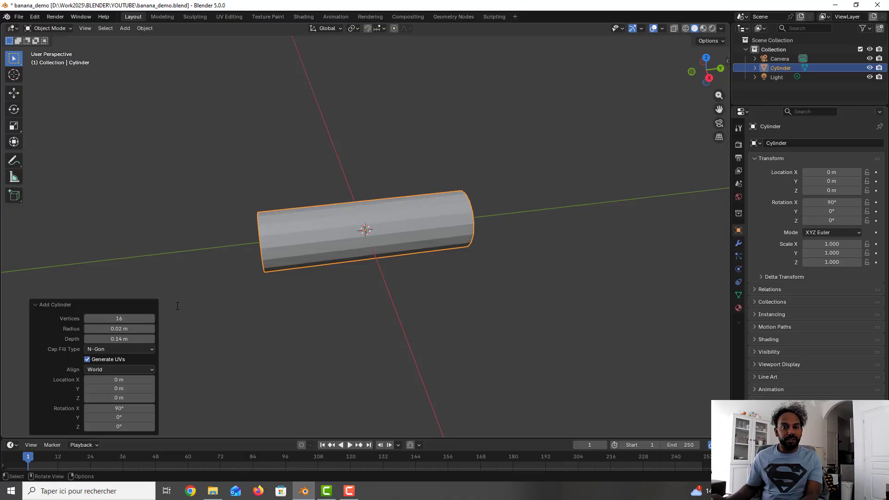
click(119, 318)
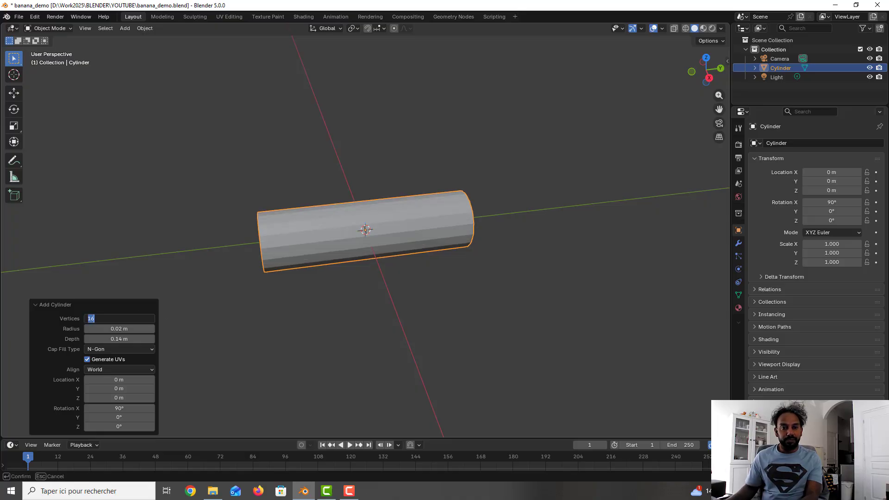
text(8)
key(Return)
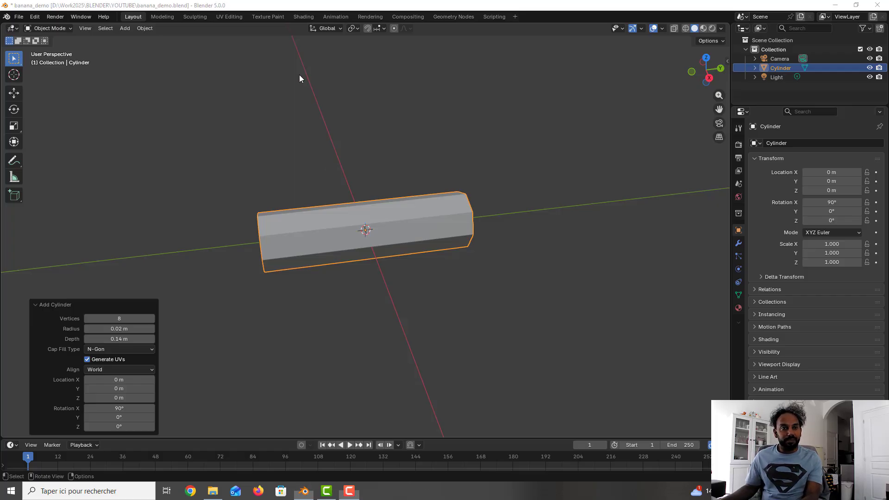
Deselect the cylinder and place the banana photo as a view-aligned background reference image in the right orthographic view
click(348, 160)
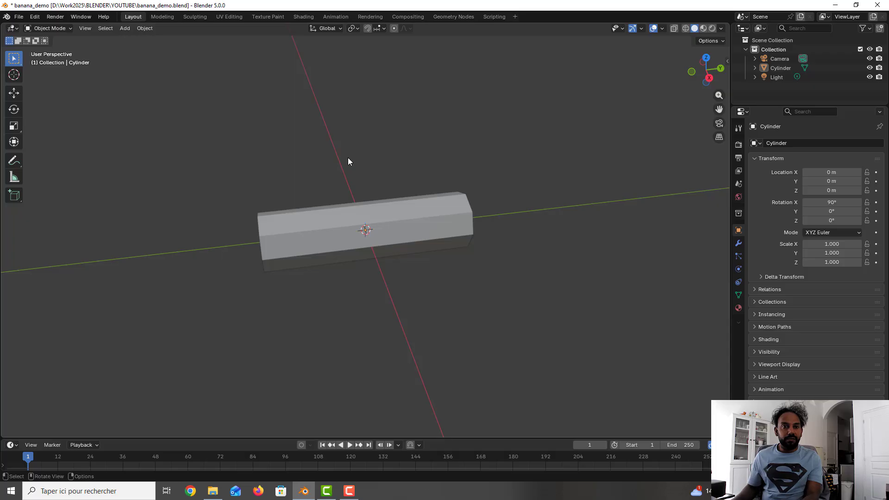
key(KP_3)
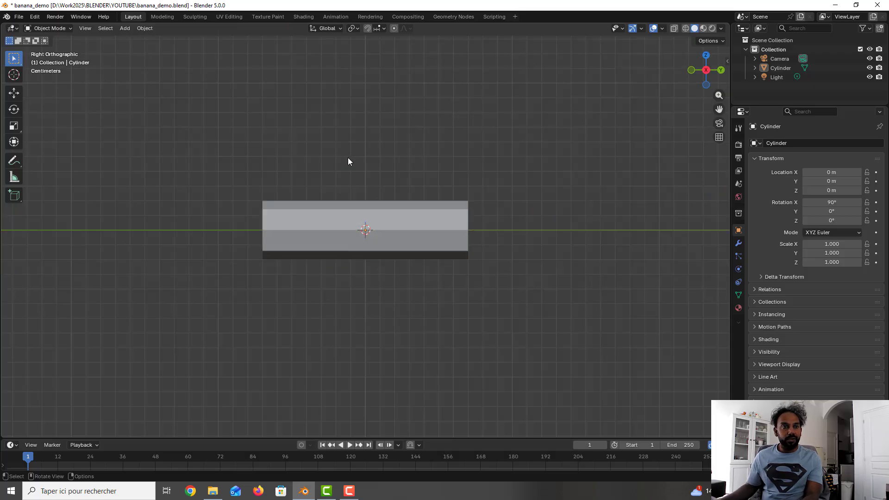
click(303, 80)
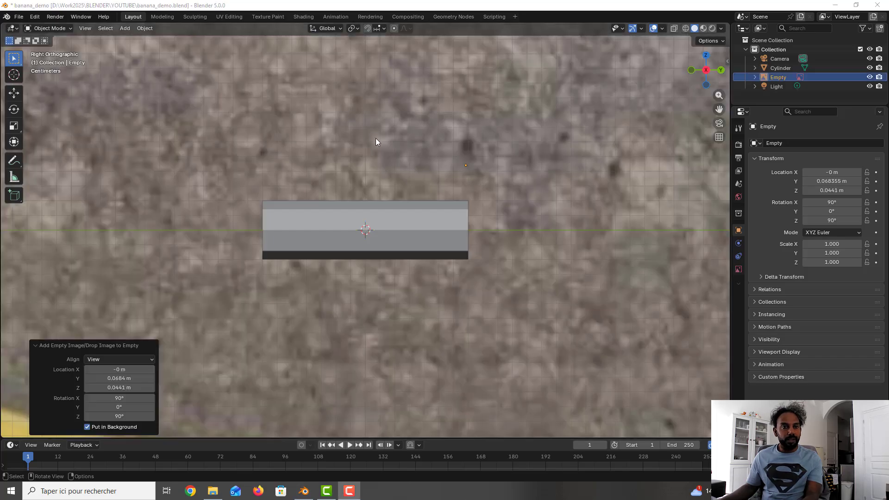
scroll(376, 138, down, 5)
scroll(376, 138, down, 10)
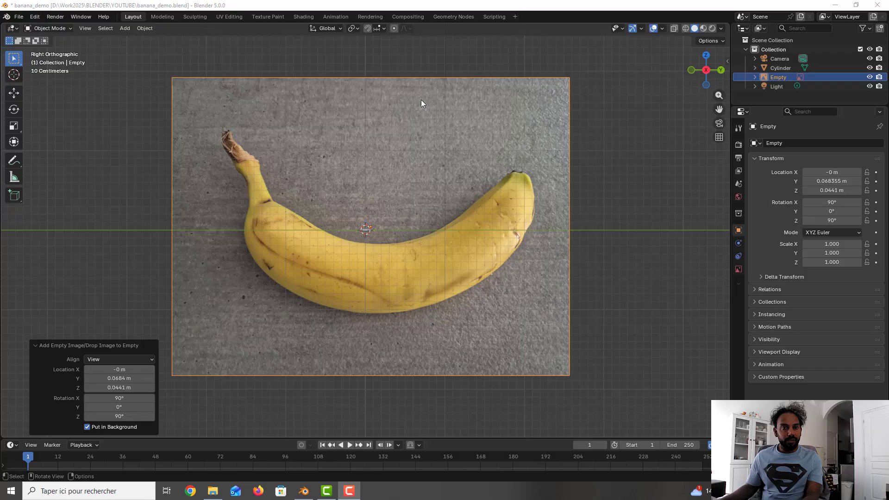
Scale the banana reference image down uniformly to about 0.058, close to the cylinder's size
click(421, 99)
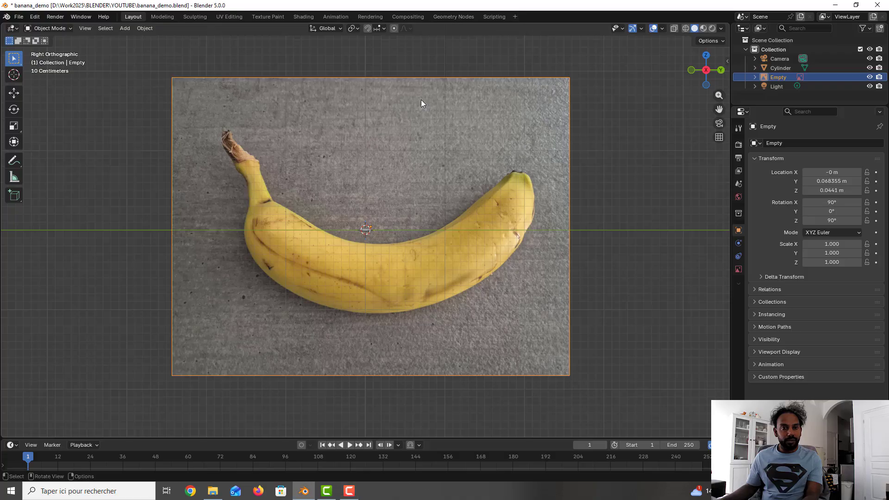
key(s)
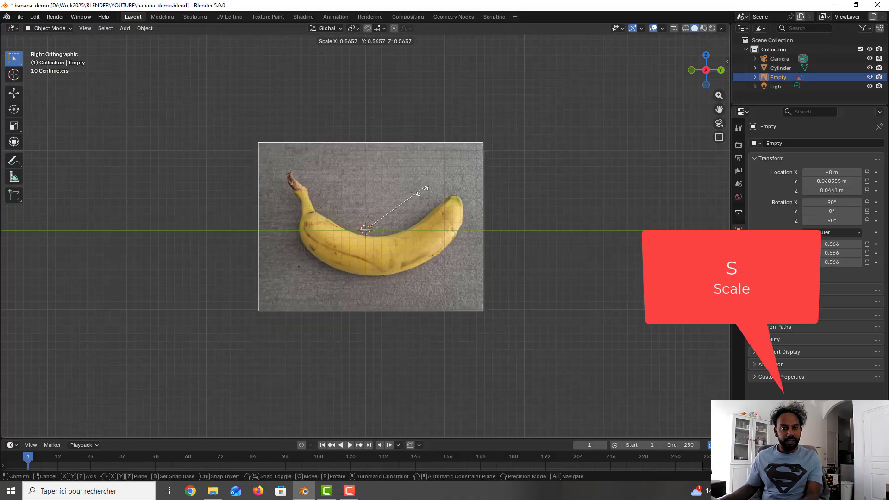
click(382, 218)
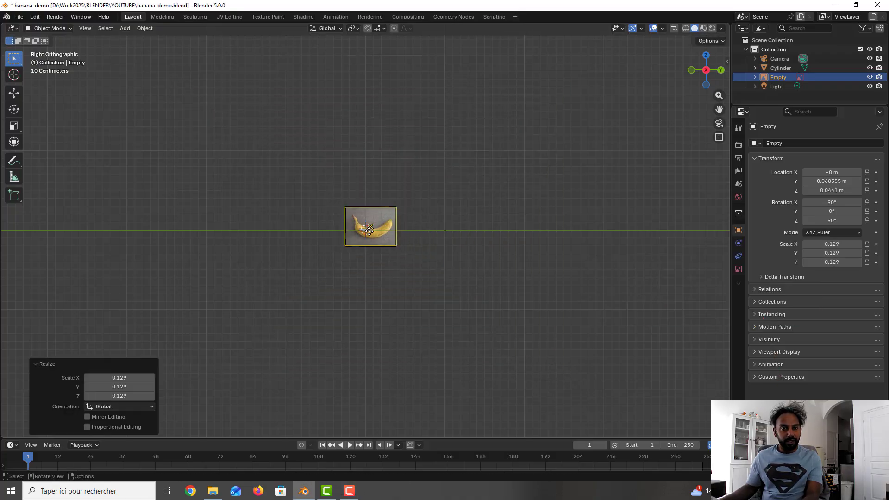
scroll(396, 224, up, 7)
scroll(396, 222, up, 4)
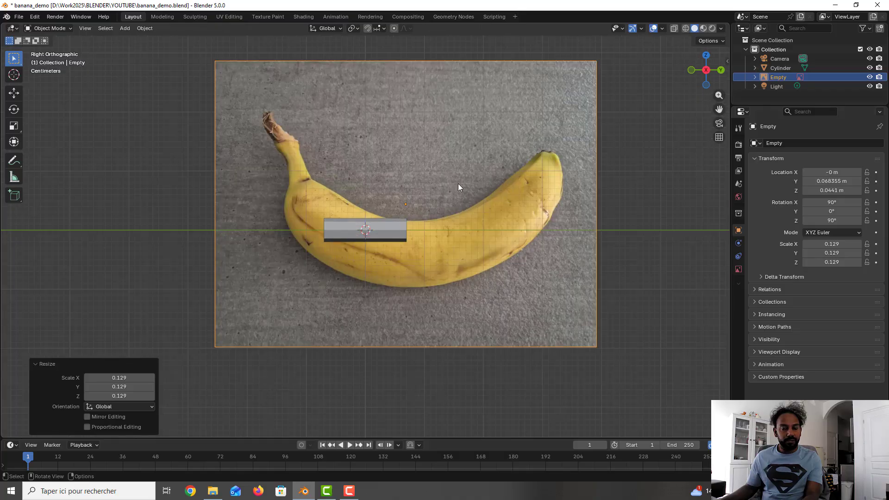
key(s)
click(434, 187)
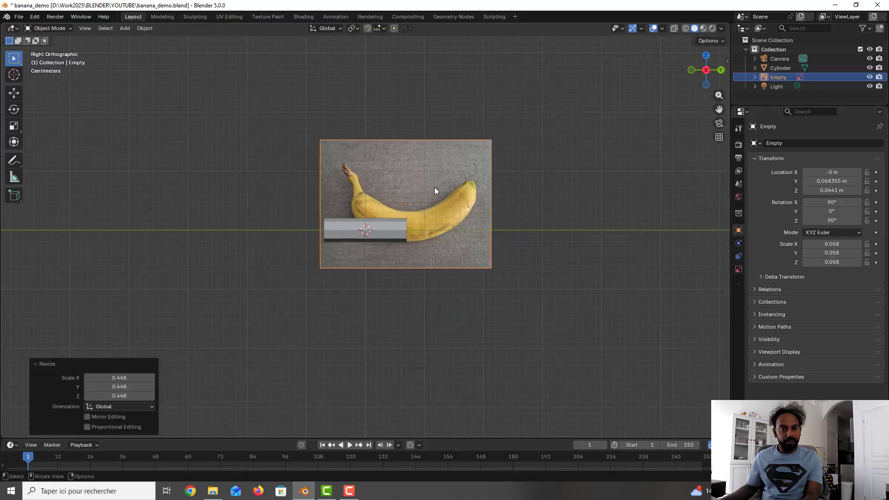
Position the banana image behind the cylinder, reduce its scale to about 0.040 to match the cylinder's length, and save the file
key(g)
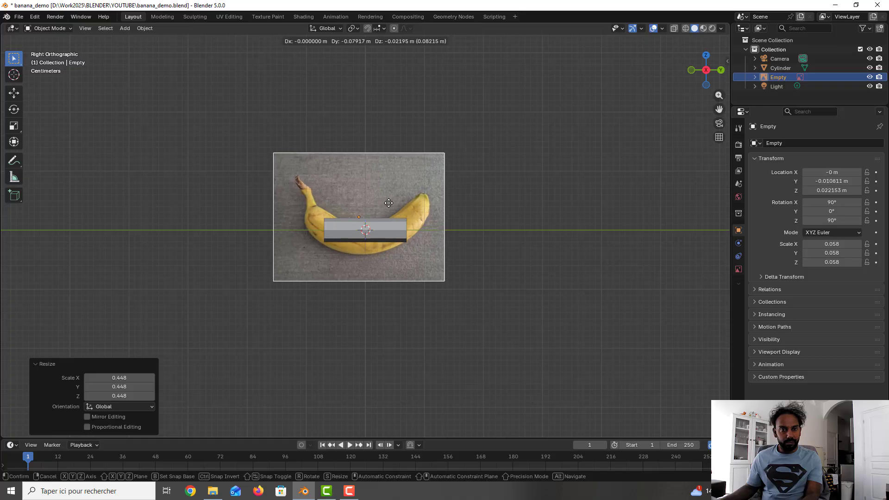
click(397, 212)
scroll(403, 208, up, 6)
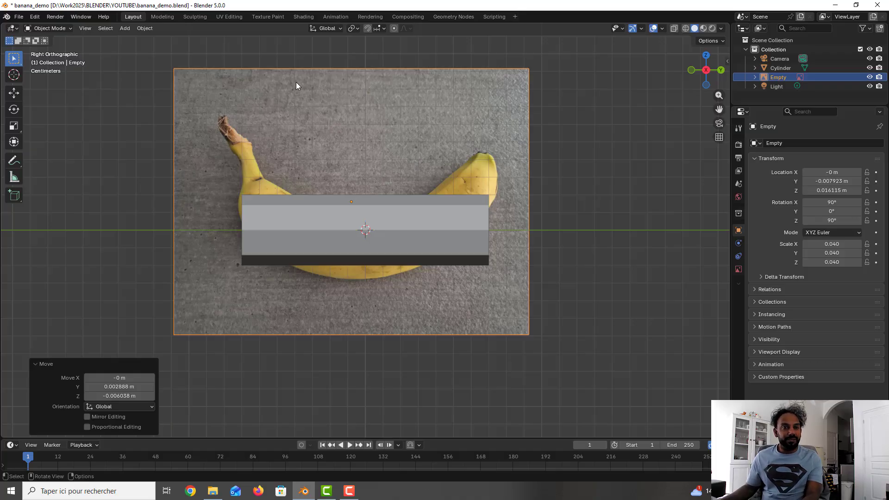
key(ctrl+s)
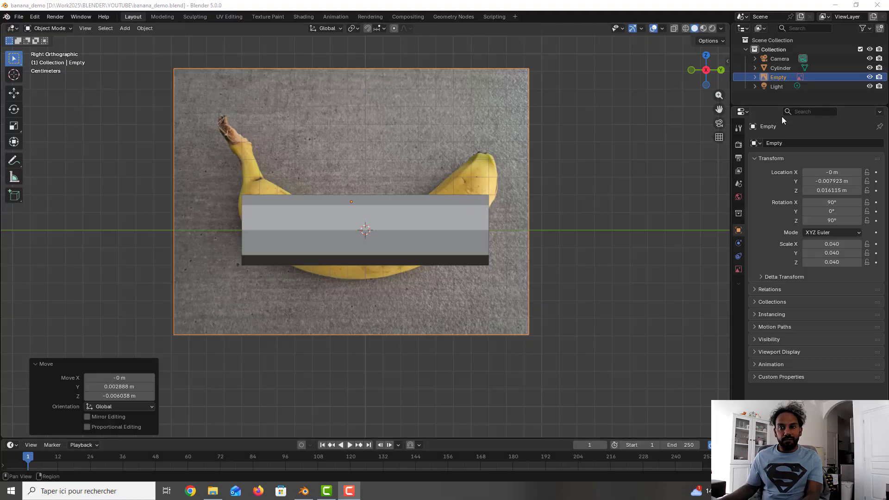
Rename the cylinder object to Banana
click(777, 69)
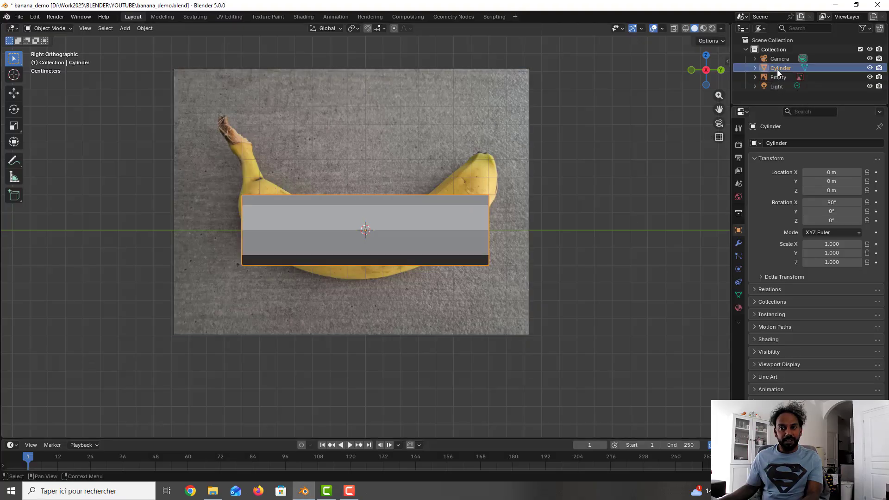
double_click(777, 67)
text(Ba)
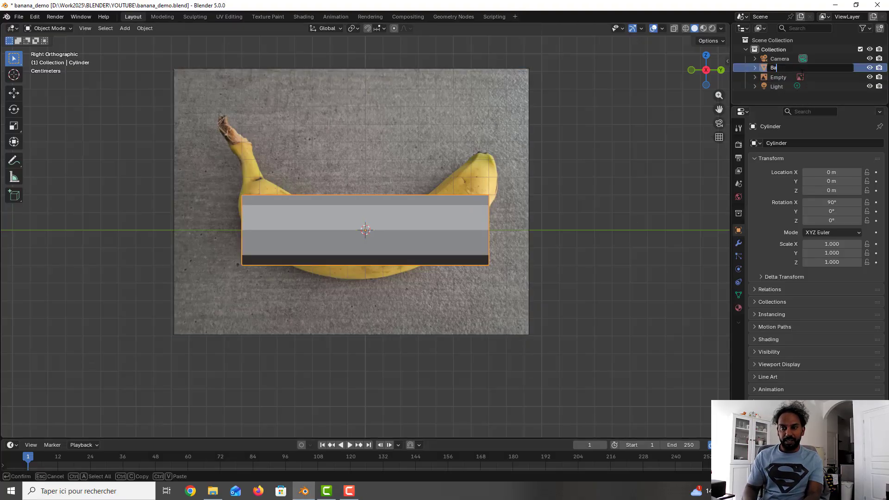
text(nana)
key(Return)
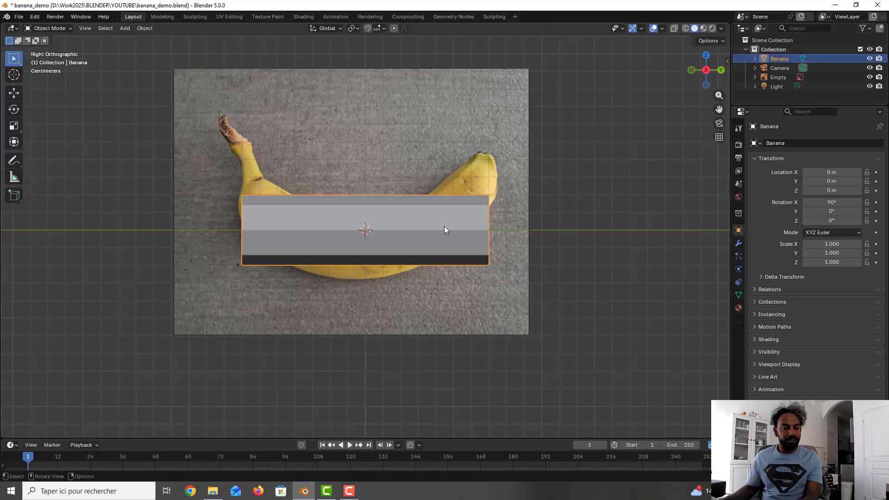
Turn on X-ray display, switch the Banana object to Edit Mode and save the file
click(672, 29)
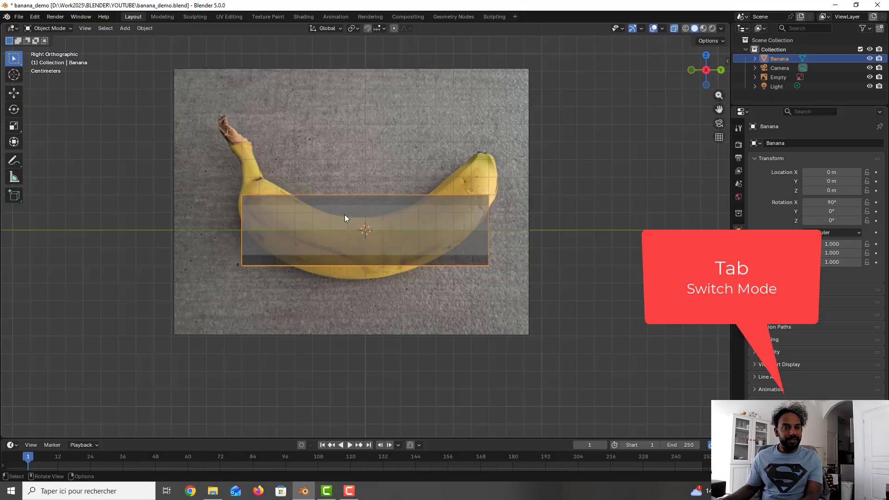
key(Tab)
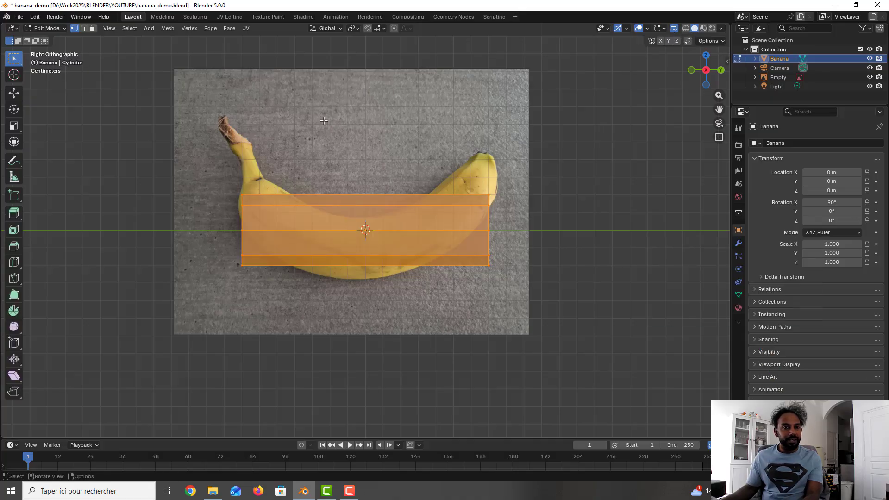
key(ctrl+s)
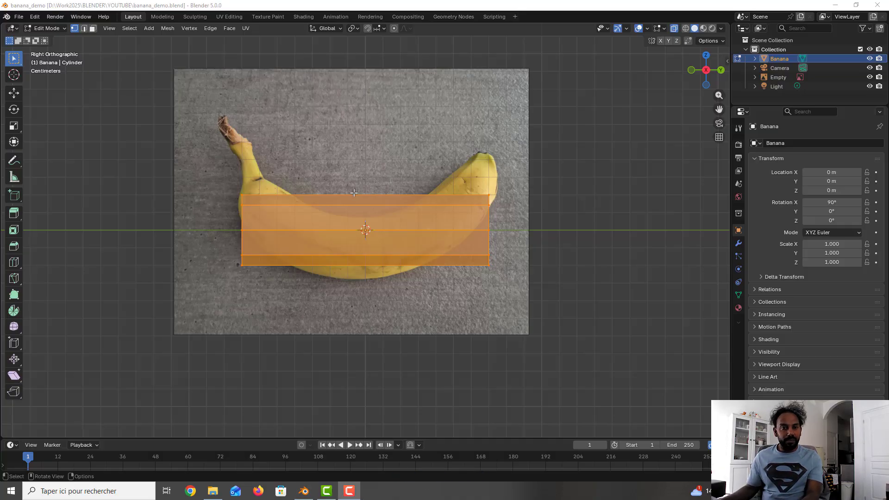
Add three unslid loop cuts across the cylinder, at its centre and midway along each half, and save the file
click(352, 194)
key(ctrl+r)
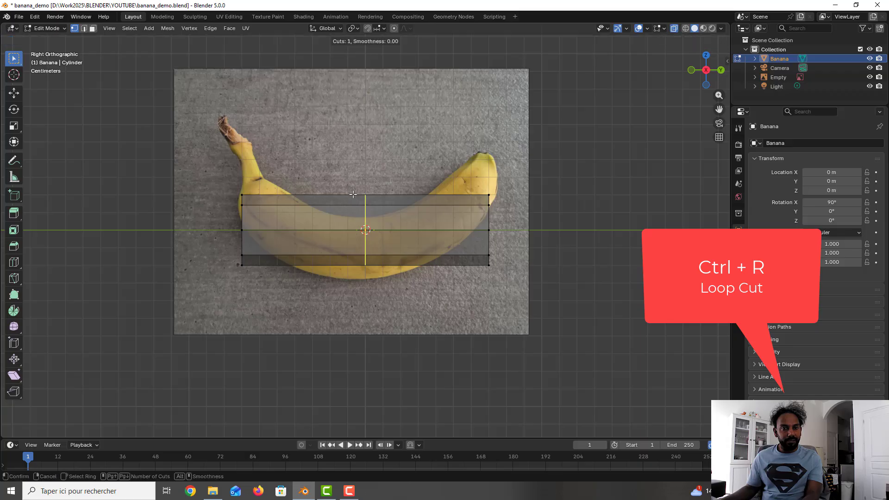
click(352, 194)
right_click(352, 194)
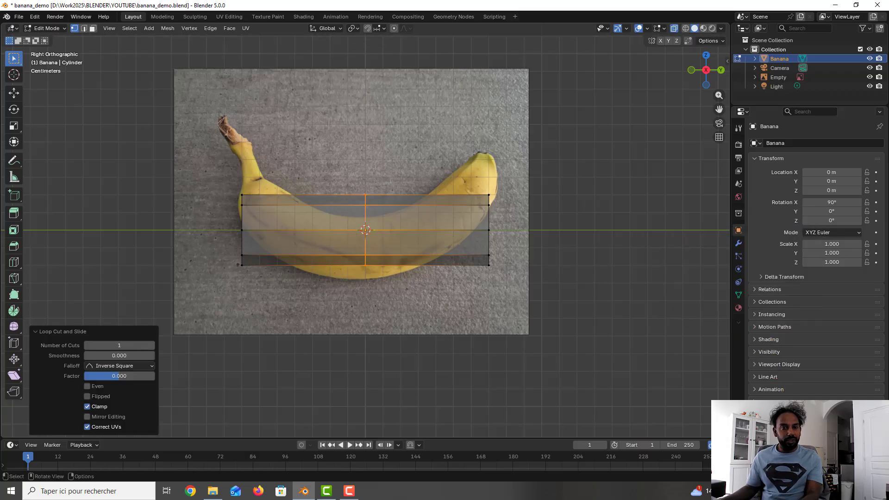
key(ctrl+r)
click(309, 191)
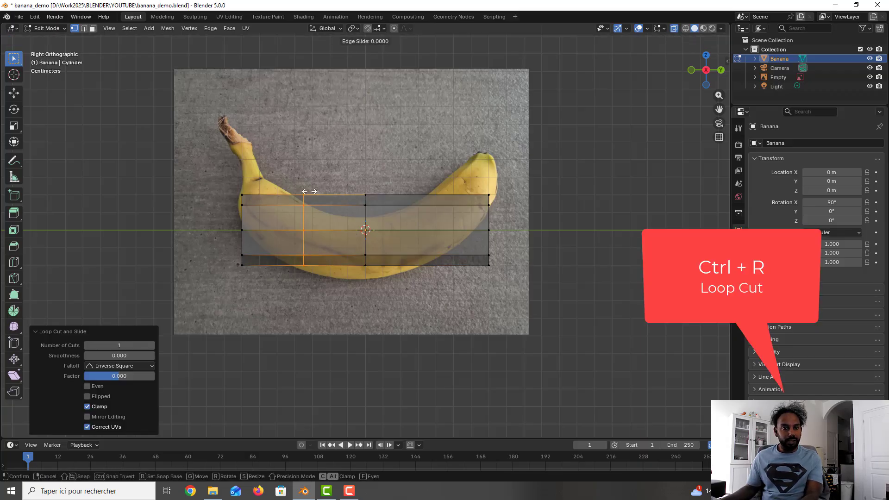
right_click(309, 191)
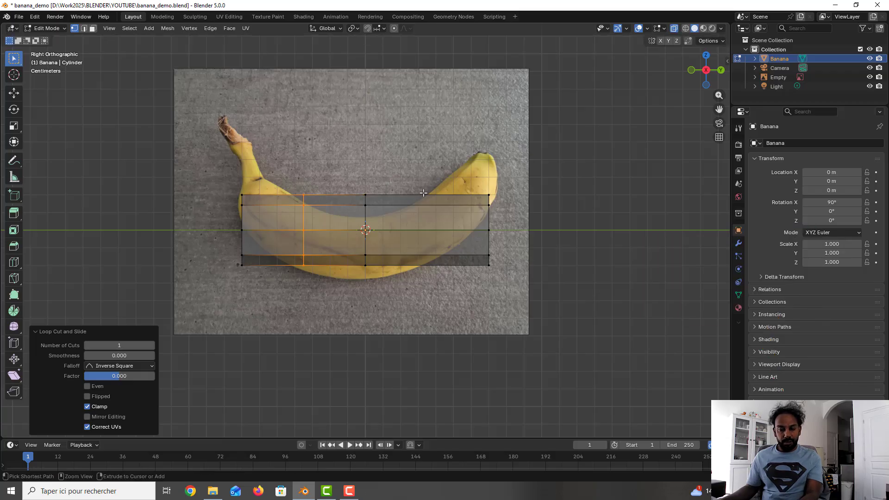
key(ctrl+r)
click(421, 196)
right_click(421, 195)
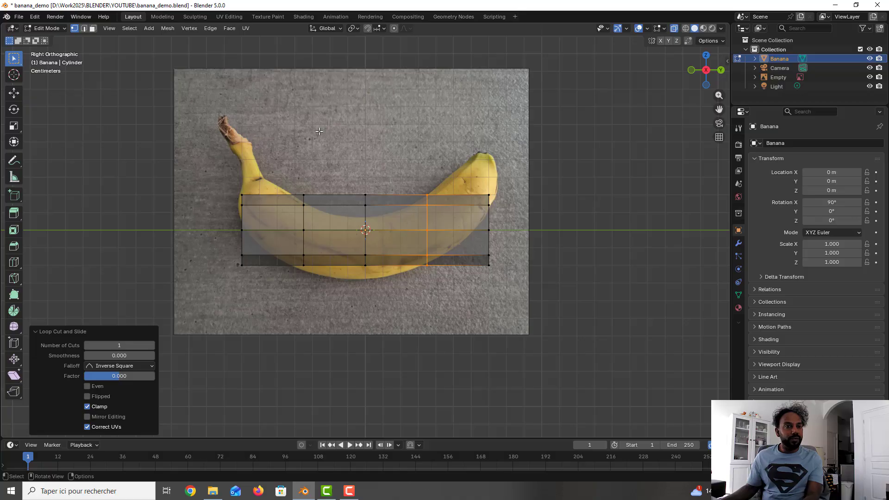
key(ctrl+s)
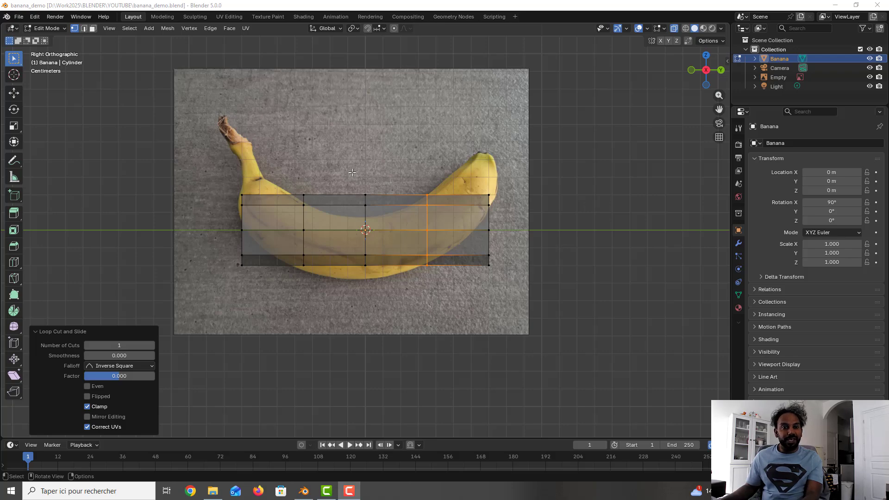
Lower the middle edge loop about 0.012 m along Z and scale it to about 0.955 to fit the banana's belly
alt+click(366, 239)
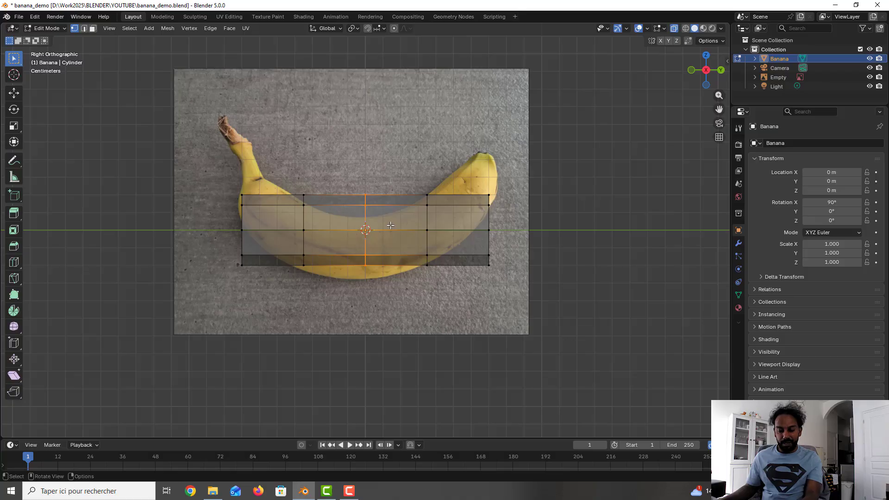
key(g)
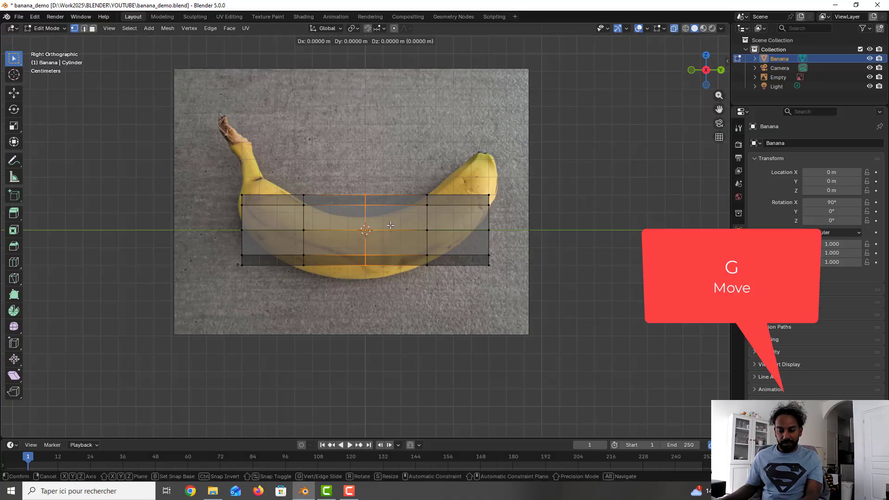
key(z)
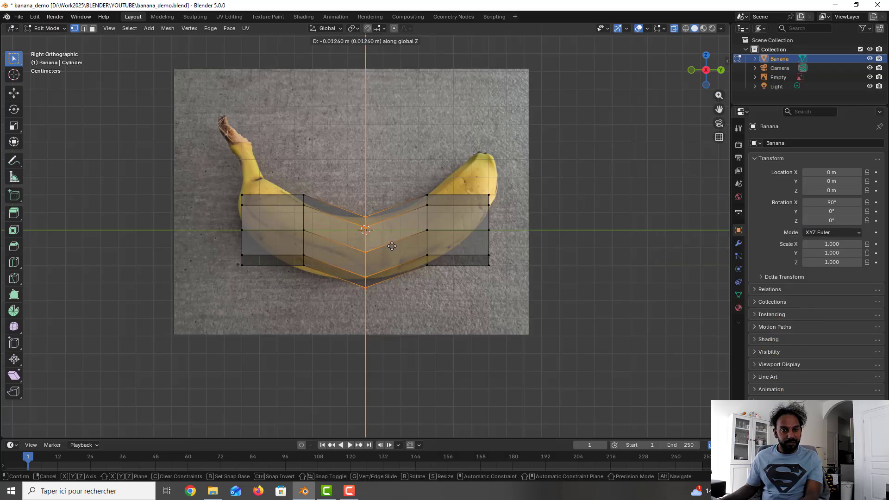
click(391, 246)
scroll(397, 235, up, 3)
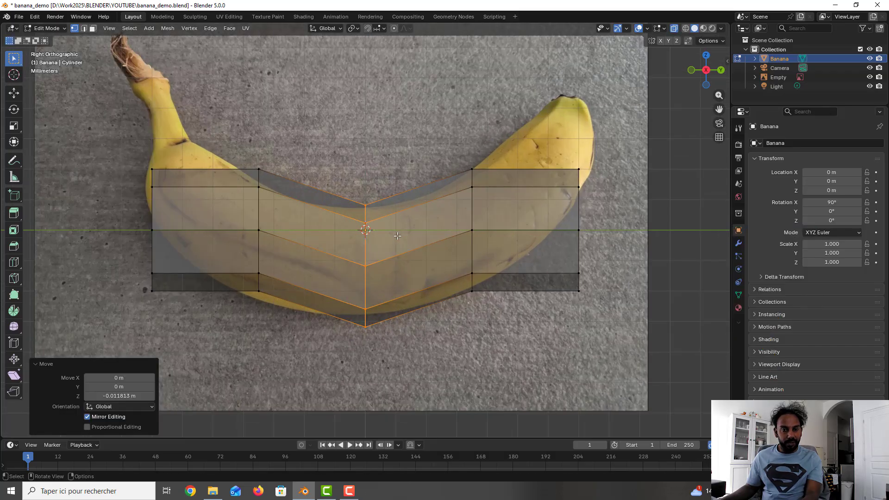
key(s)
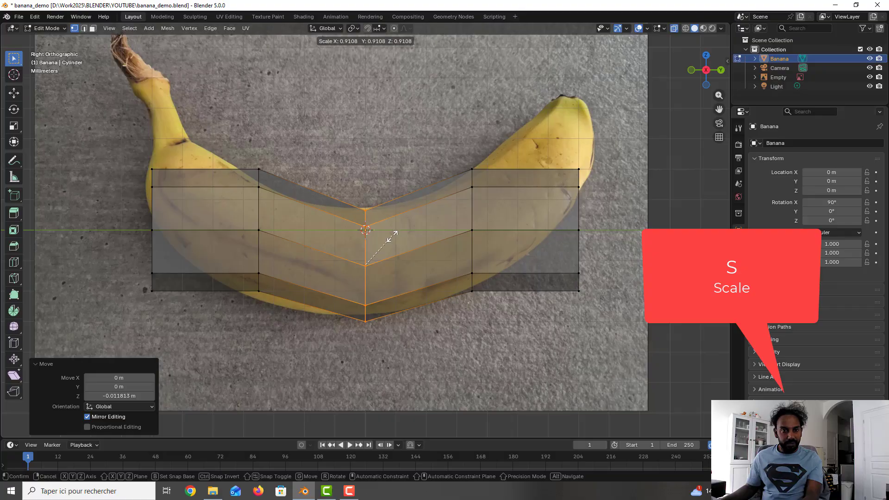
click(396, 234)
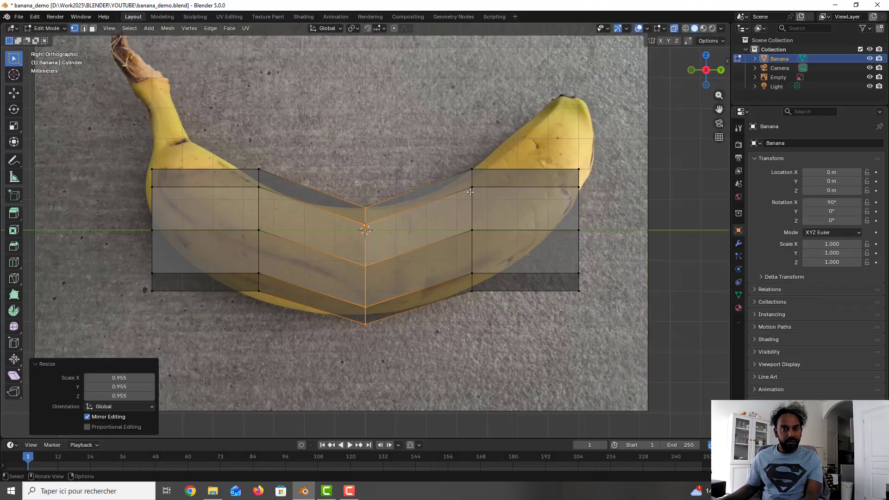
Nudge the loop between the middle and the blunt tip about 0.001 m inward, scale it to about 0.970, and save the file
drag(459, 155, 487, 316)
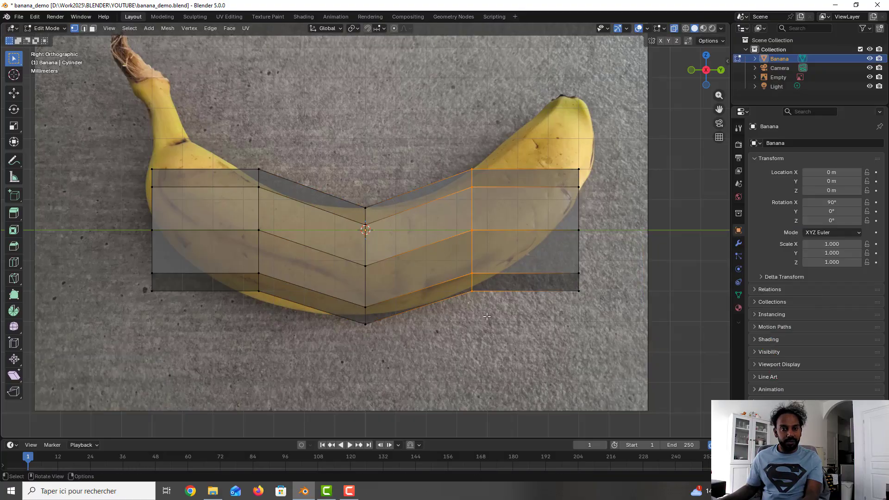
key(g)
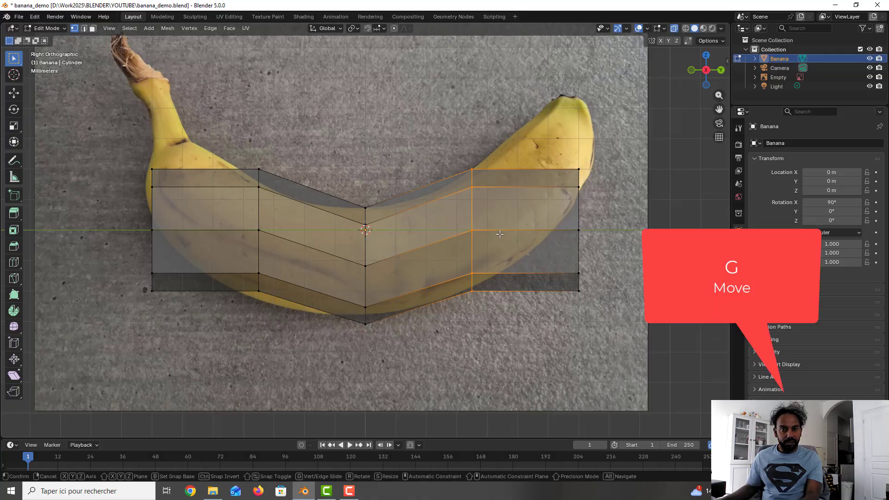
click(496, 235)
key(s)
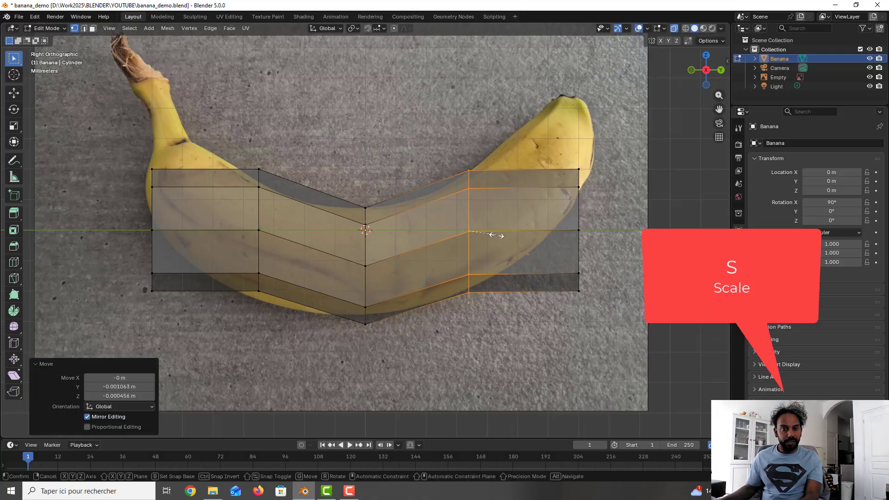
click(495, 235)
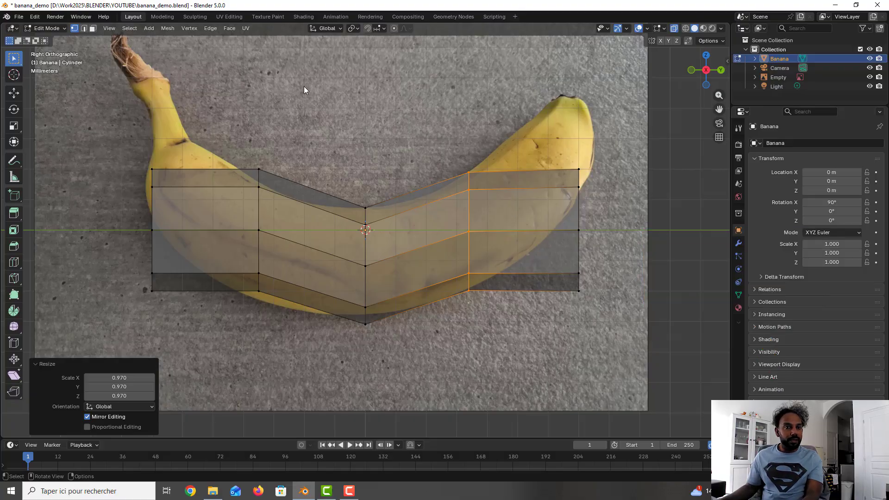
key(ctrl+s)
Move the blunt-tip end loop about 0.023 m up and 0.005 m inward, and rotate it about 34.6° to follow the banana's curve
drag(545, 131, 586, 296)
key(g)
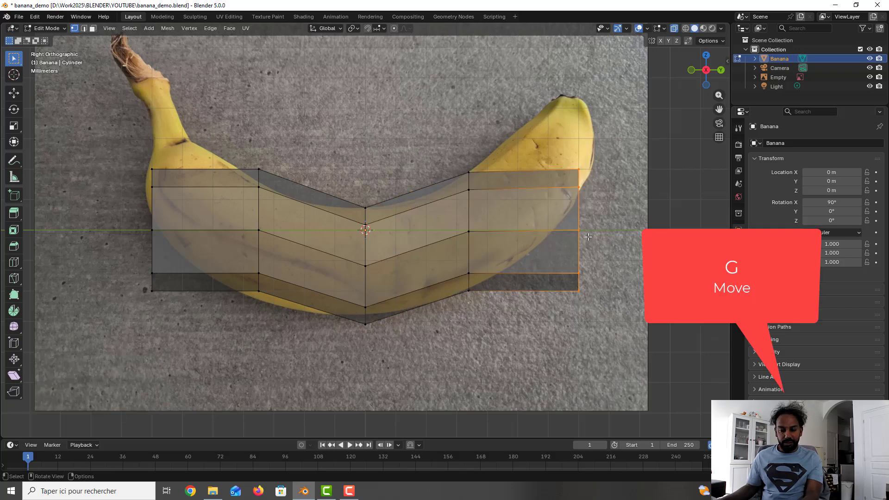
click(572, 165)
key(r)
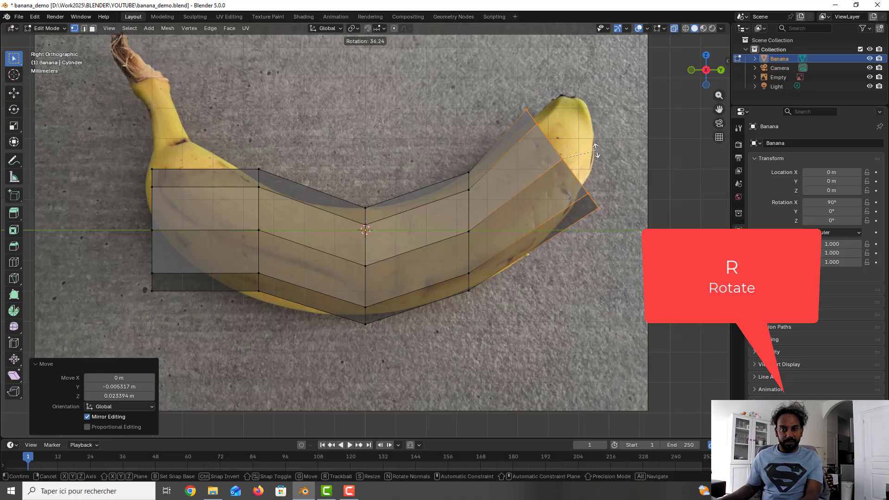
click(591, 153)
Scale the blunt-tip end loop down to about 0.641 and raise it about 0.004 m along Z
key(s)
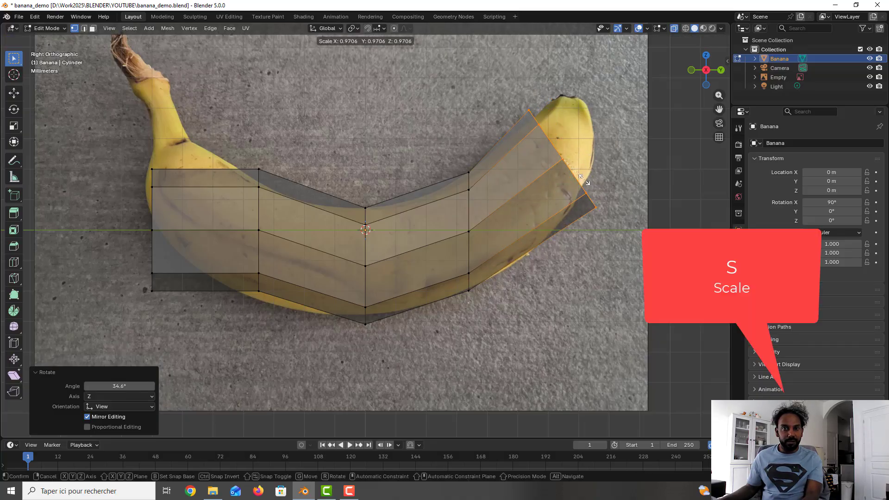
click(576, 168)
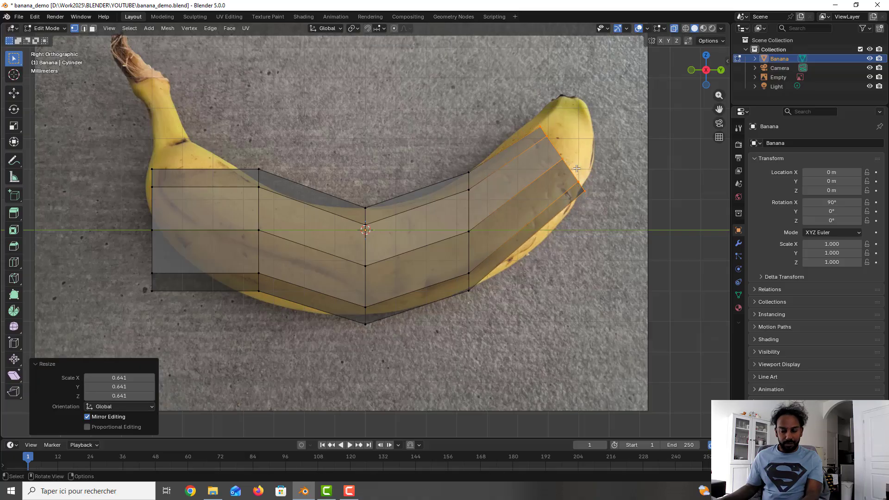
key(g)
key(z)
click(575, 150)
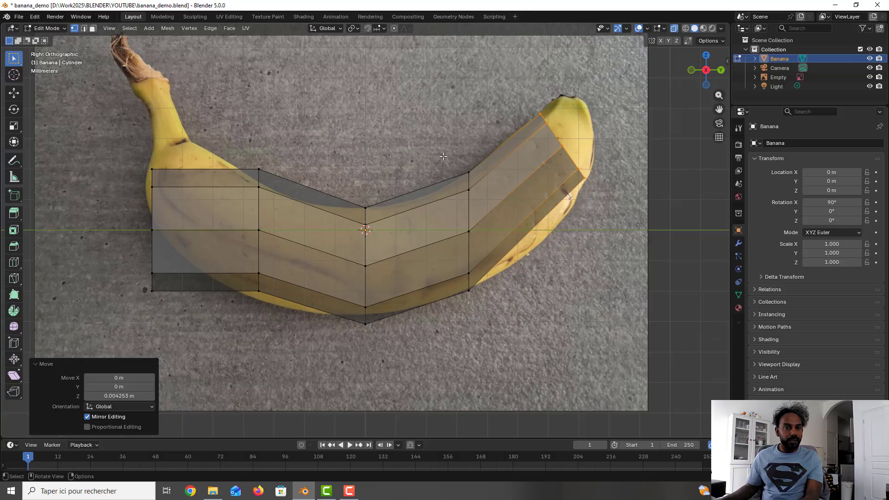
Rotate the loop before the blunt tip about 17.8°, scale it to about 0.872, nudge it onto the banana's outline and save the file
alt+shift+click(469, 206)
key(r)
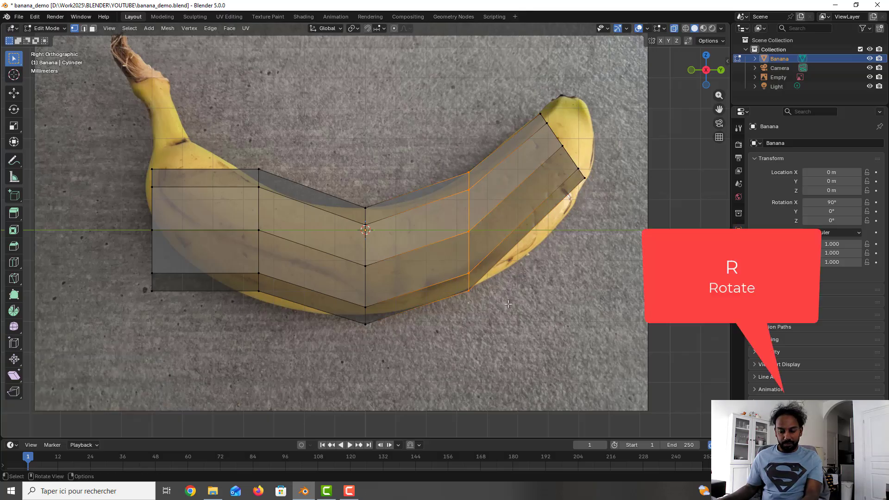
click(526, 273)
key(s)
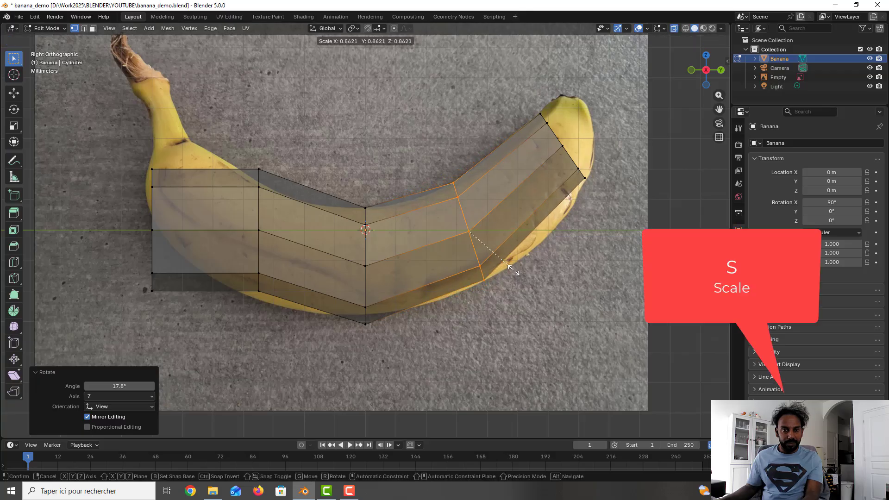
click(515, 271)
key(g)
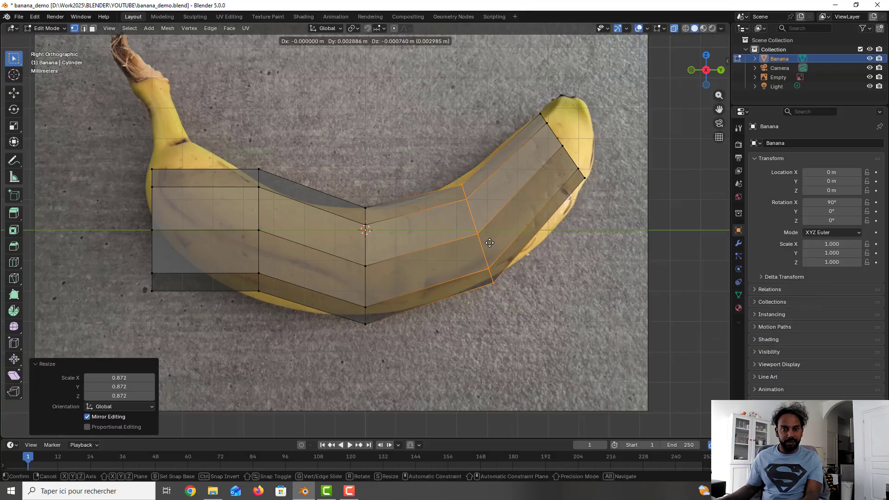
click(483, 242)
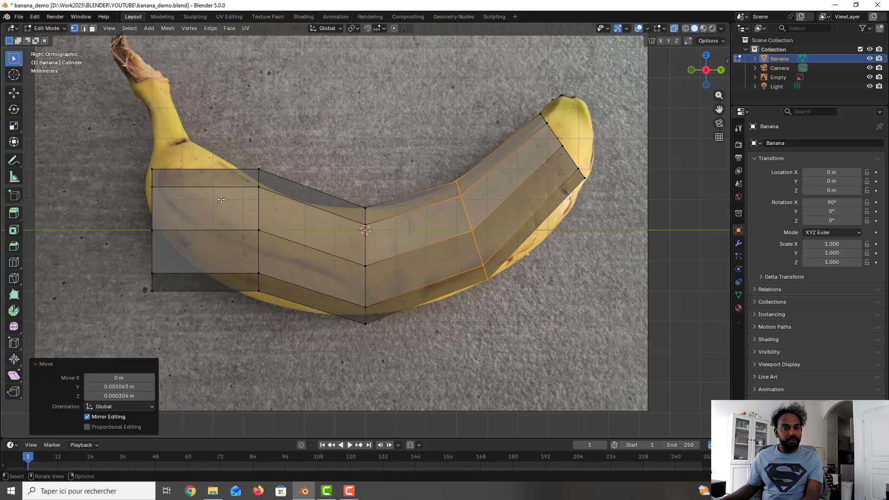
key(ctrl+s)
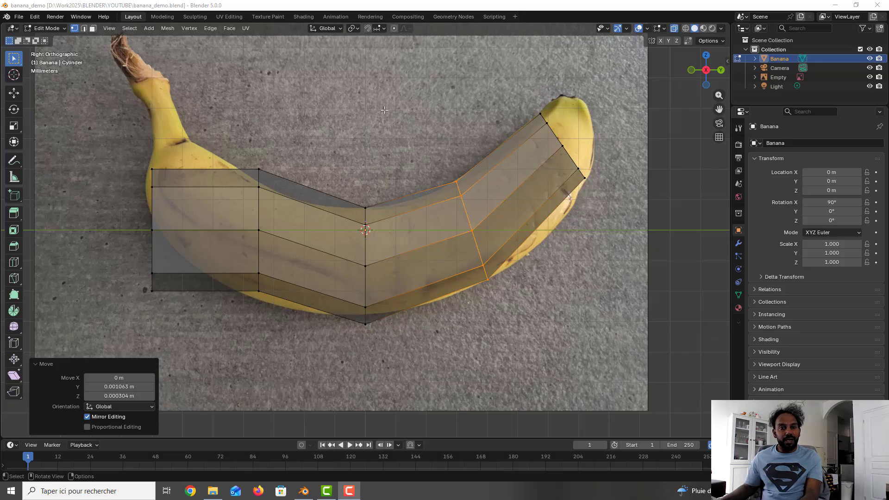
Move the loop between the middle and the stem end, rotate it about -43.3° and scale it to match the banana's thickness
drag(253, 166, 290, 301)
key(g)
click(285, 304)
key(r)
click(234, 308)
key(s)
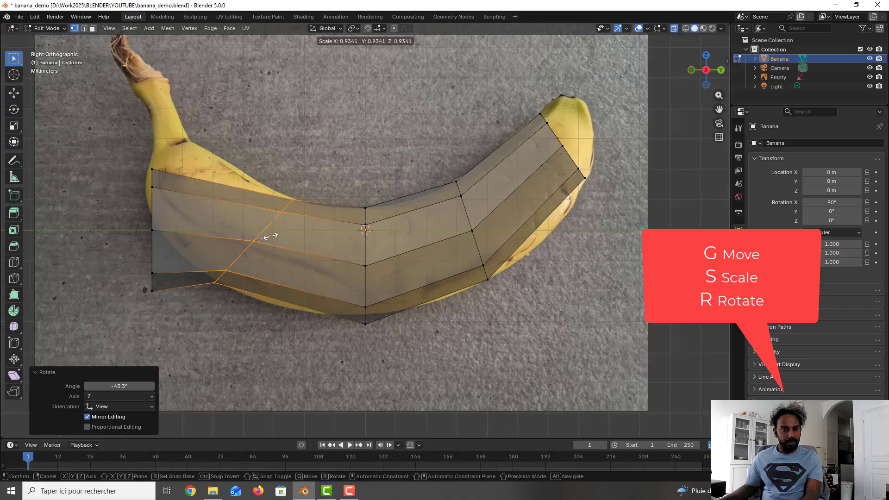
click(271, 236)
Move the stem-end loop about 0.009 m inward and 0.021 m up, rotate it across the banana, scale it to about 0.573 and fit it to the outline
drag(135, 165, 178, 298)
key(g)
click(197, 195)
key(r)
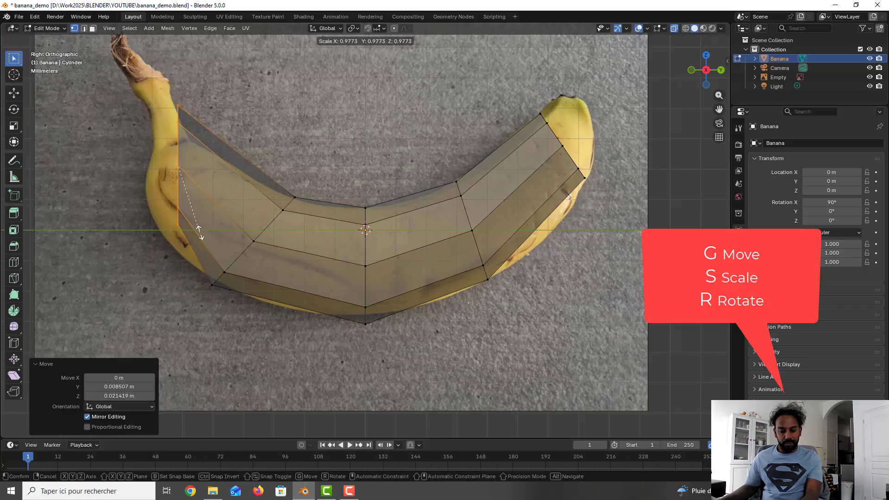
click(205, 169)
key(s)
click(191, 174)
key(g)
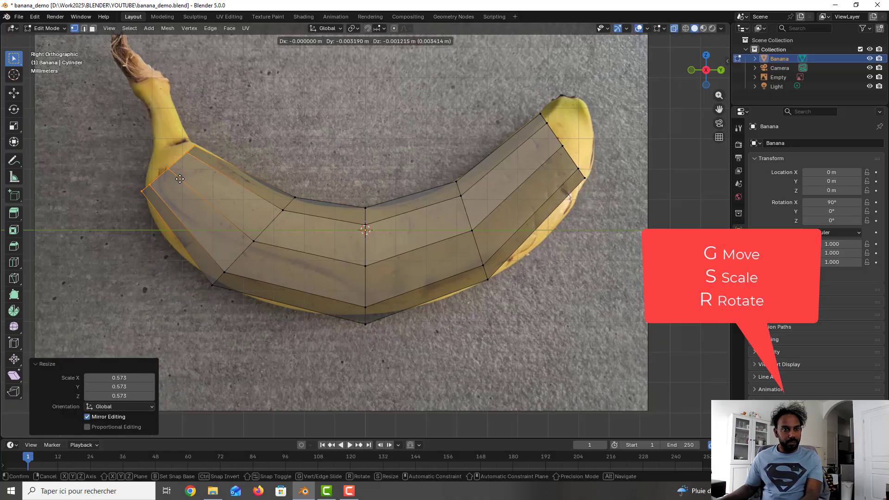
click(181, 178)
Scale the blunt-tip end loop up to about 1.092 to match the banana's thickness
drag(525, 102, 594, 180)
key(s)
click(592, 175)
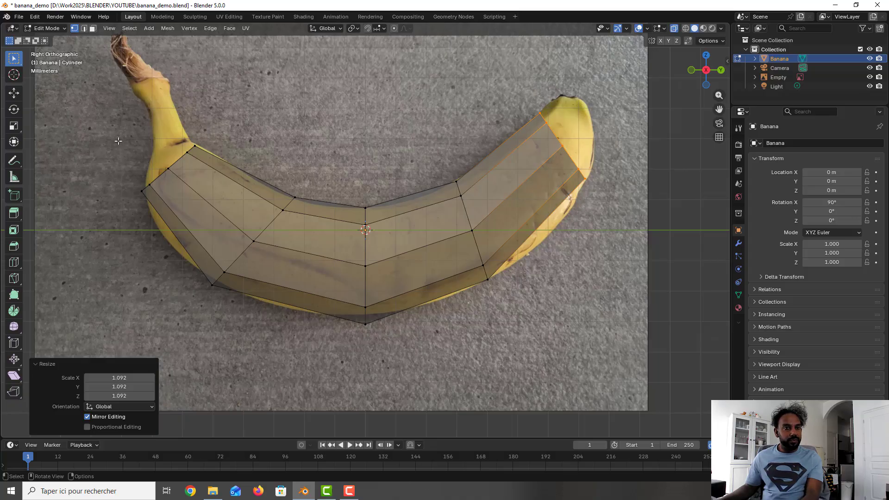
Extrude the stem-end loop about 0.01 m along its normal and scale the new loop to about 0.503
drag(118, 141, 218, 211)
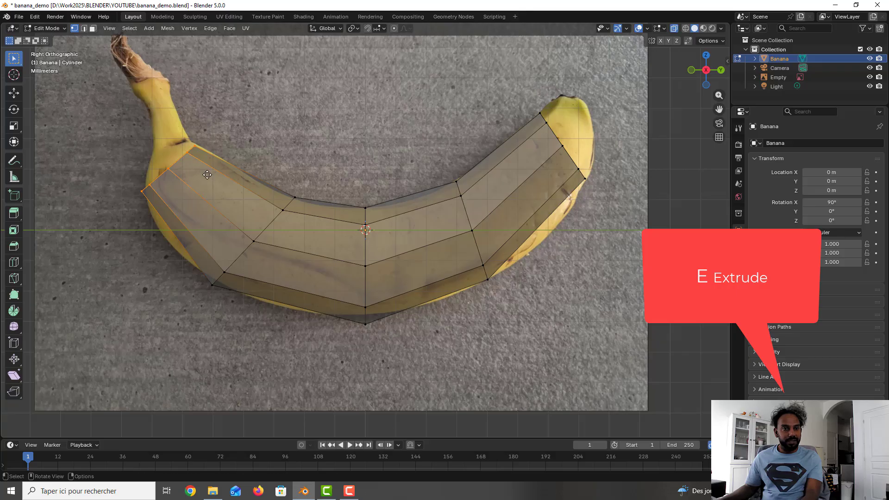
key(e)
click(210, 137)
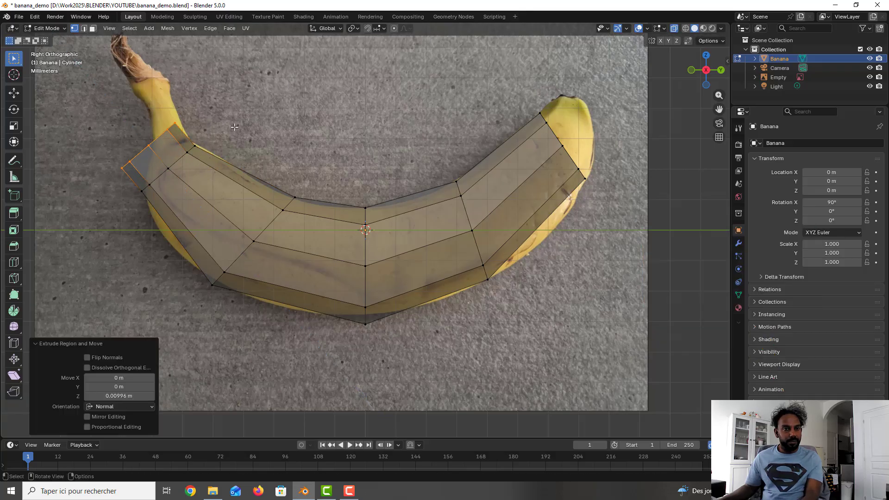
shift+middle_drag(234, 127, 211, 203)
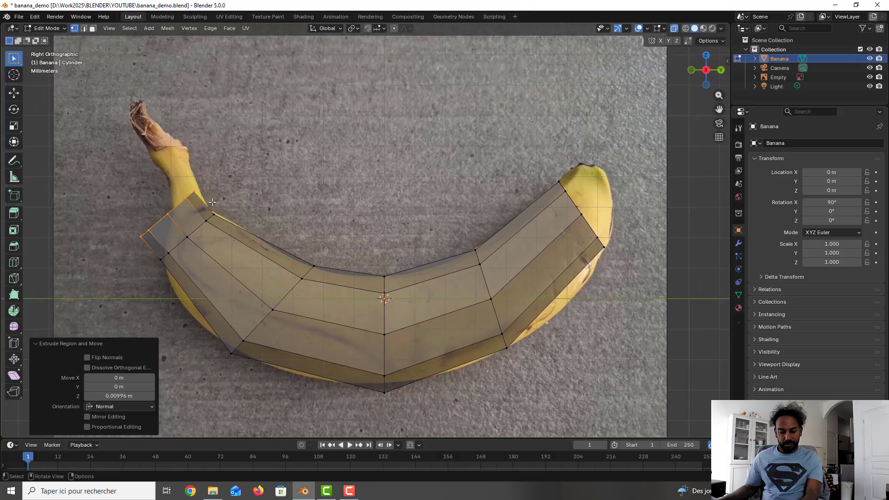
key(s)
click(197, 205)
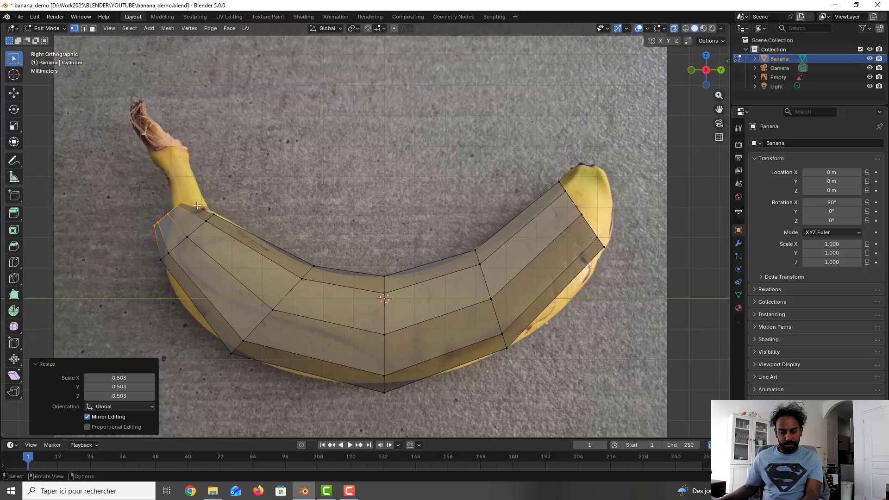
Move the new loop onto the stem's base, rotate it about -25.3°, nudge it onto the outline and save the file
key(g)
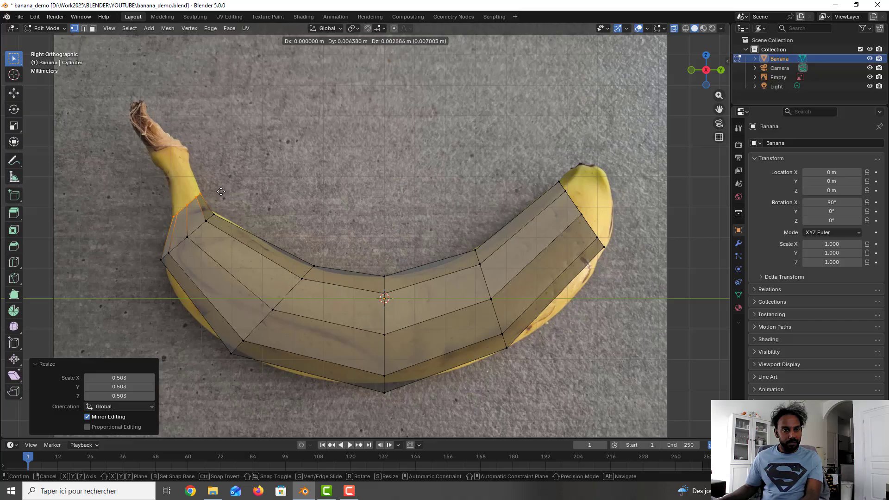
click(218, 192)
key(r)
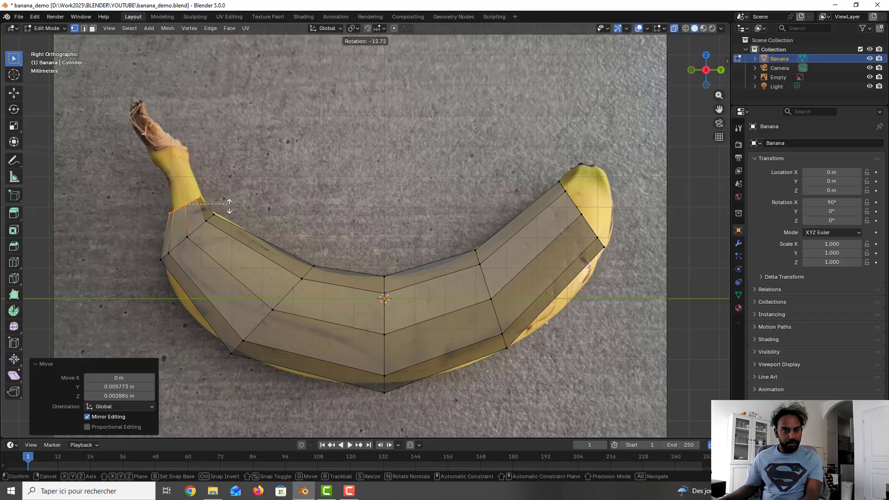
click(229, 211)
key(g)
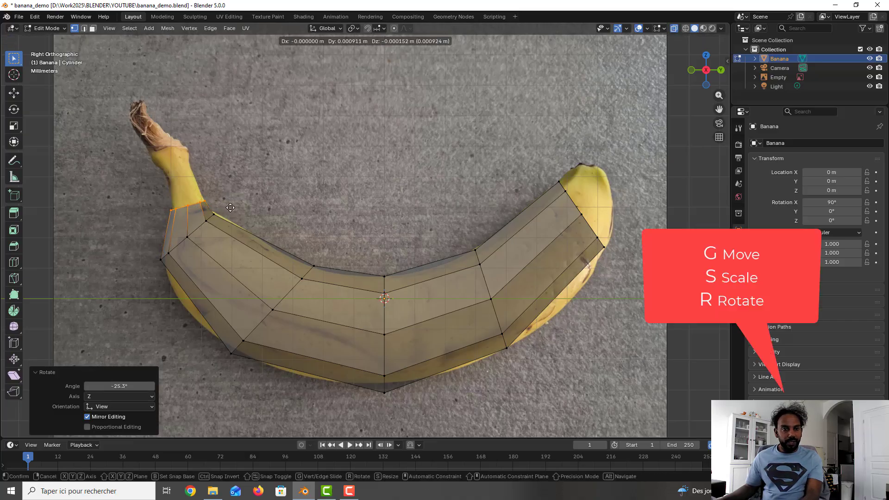
click(231, 208)
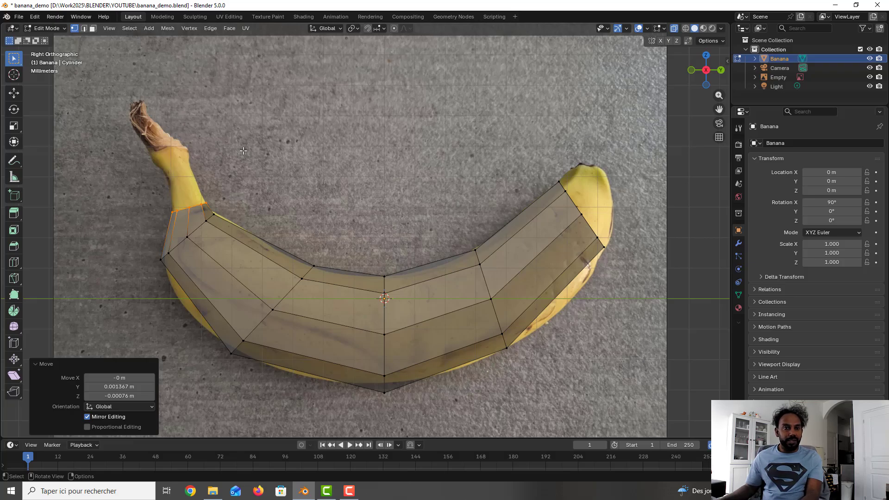
key(ctrl+s)
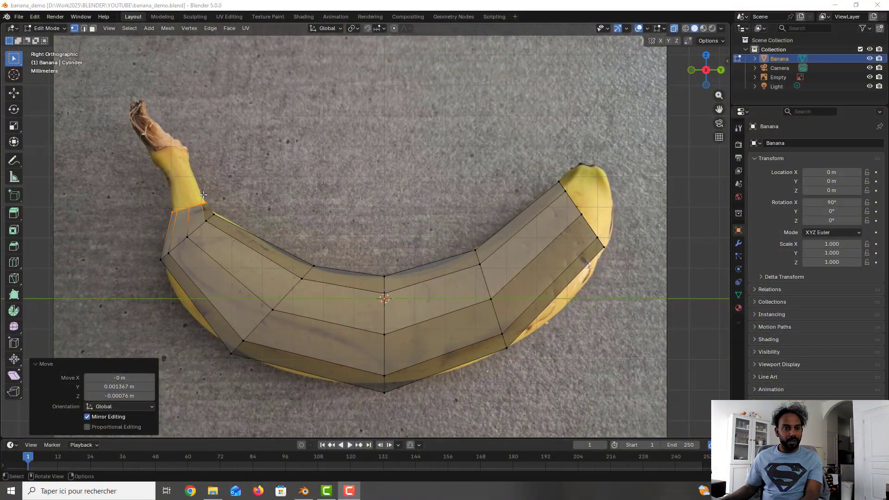
Nudge the end loop at the stem's base about 0.00025 m along negative Y and 0.00025 m up
scroll(189, 198, up, 2)
scroll(187, 199, down, 1)
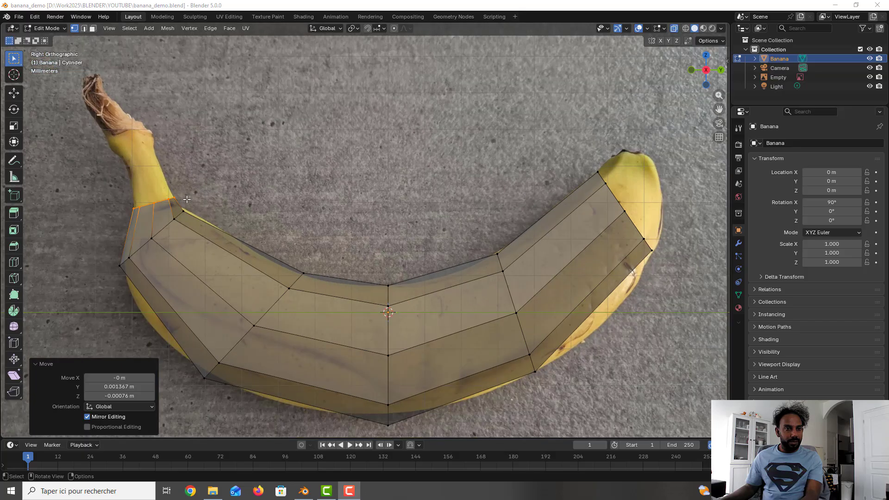
click(154, 187)
drag(112, 194, 180, 209)
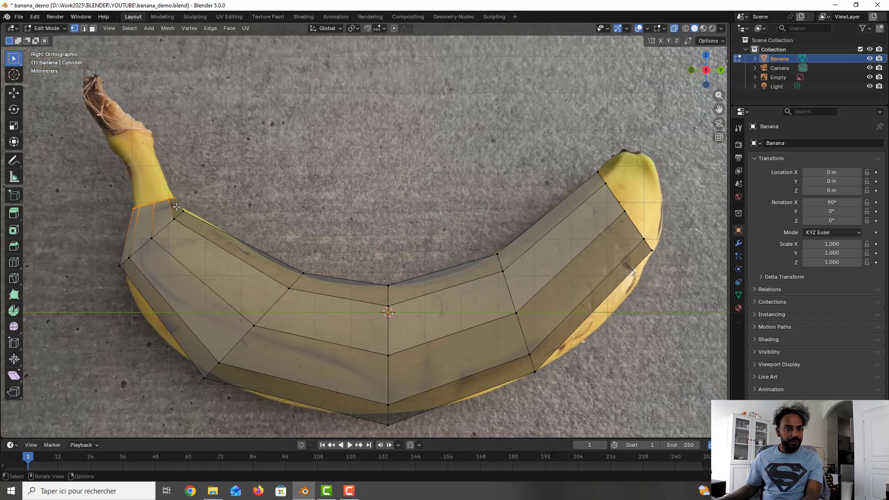
key(g)
click(172, 201)
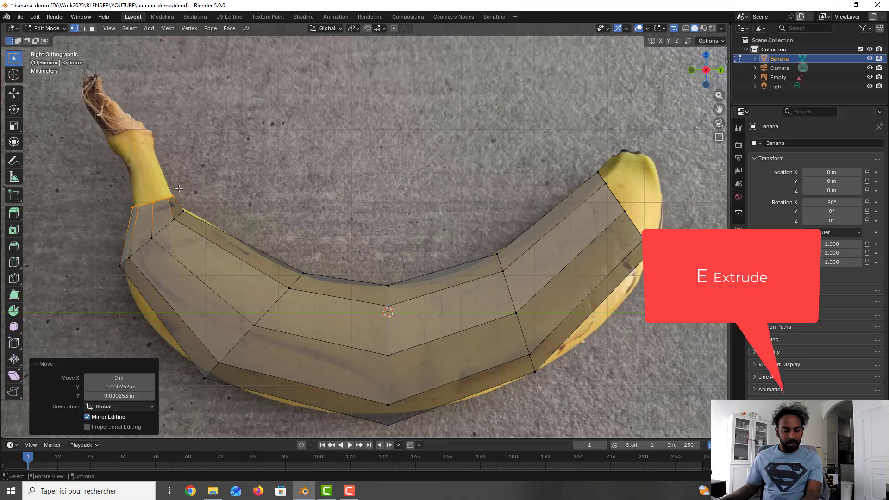
Extrude the stem-base loop about 0.009 m, scale it to about 0.704 and move it up onto the stem's narrowest part
key(e)
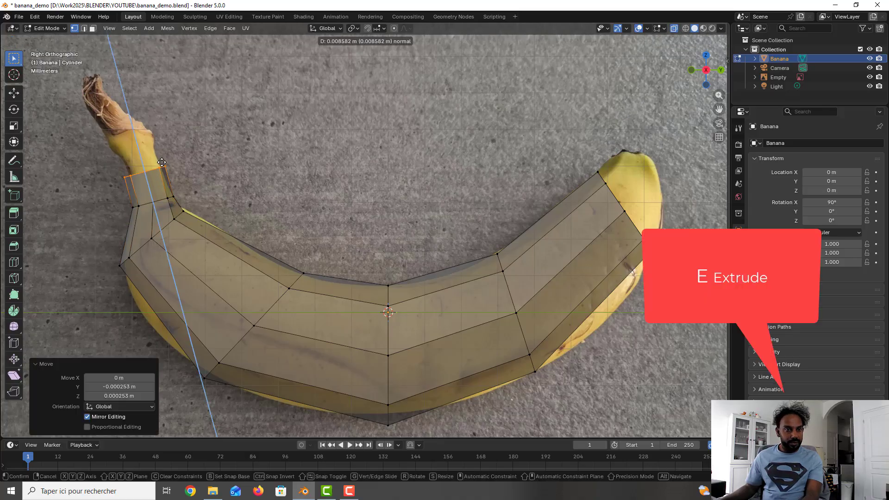
click(166, 165)
key(s)
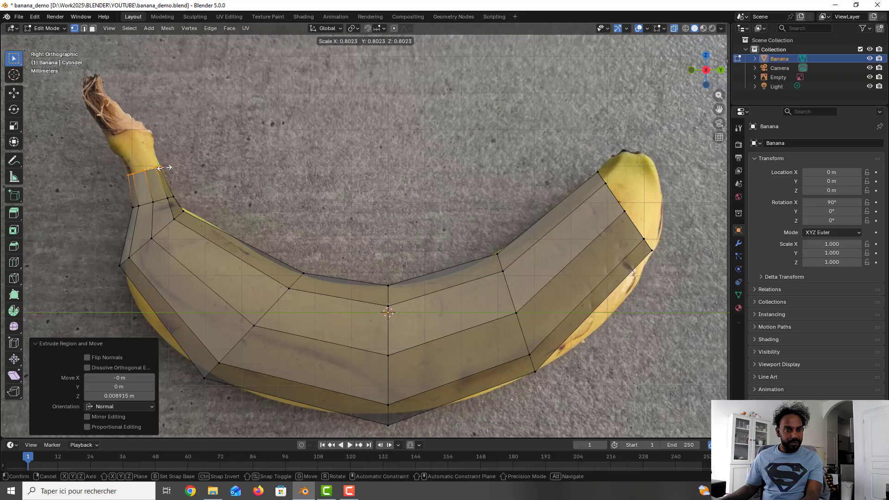
click(162, 169)
key(g)
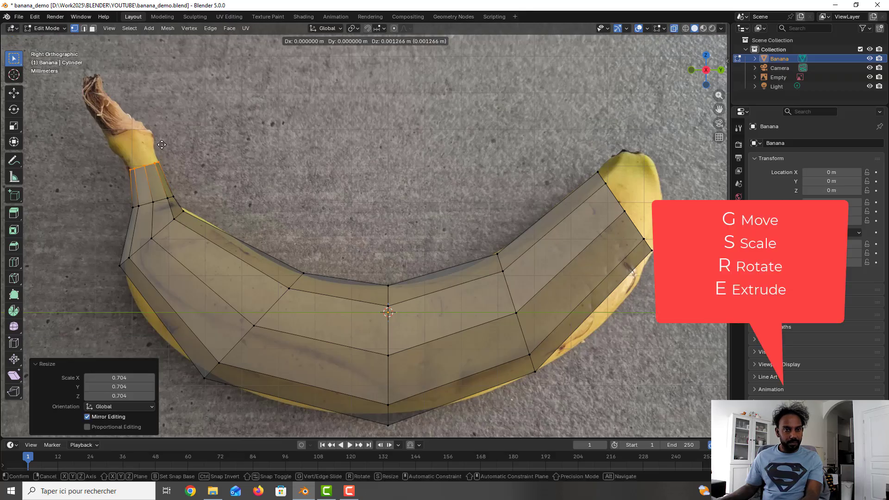
click(155, 141)
Extrude the stem's end loop about 0.005 m, then move and enlarge it to fit the flare below the dry tip
key(e)
click(154, 134)
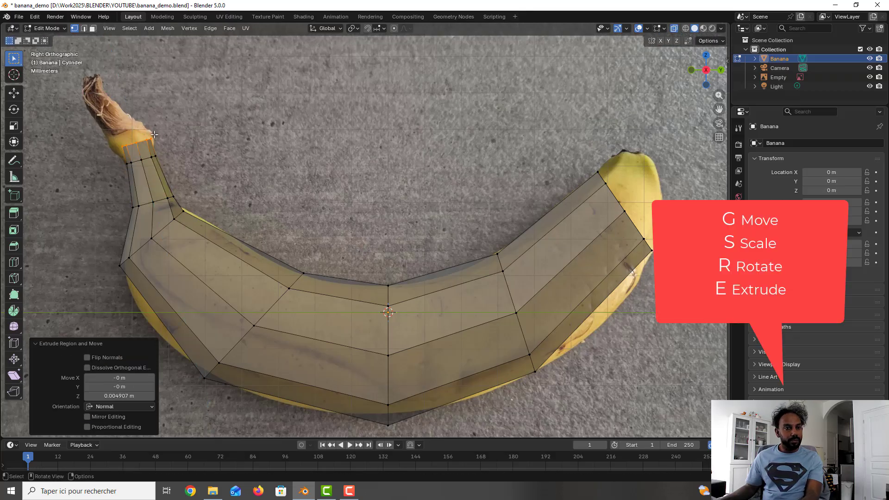
key(g)
click(155, 133)
key(s)
click(175, 135)
Extrude the flare's end loop about 0.003 m, shift it about 0.0008 m outward and down, and extrude another short section
key(e)
click(161, 128)
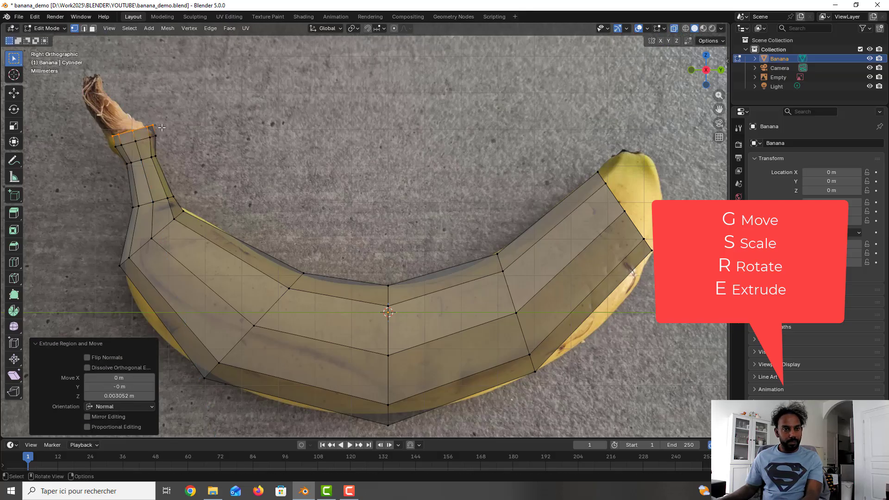
key(g)
click(139, 137)
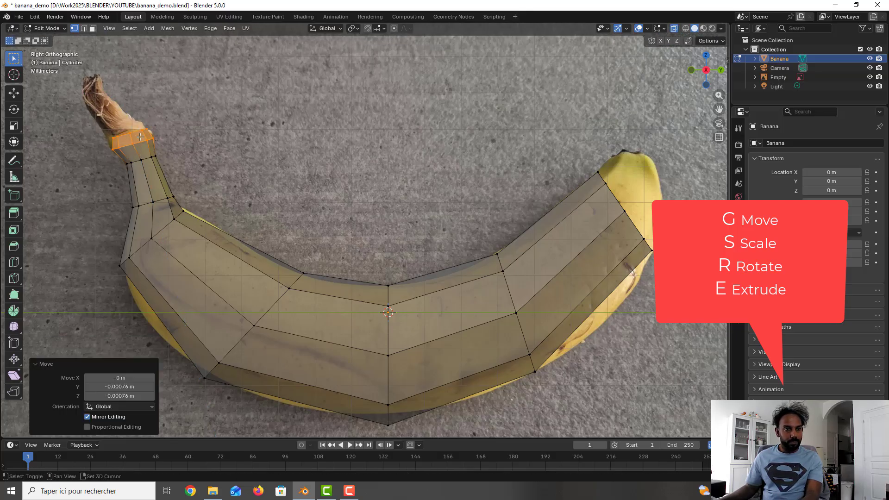
shift+middle_drag(140, 137, 168, 195)
key(e)
click(165, 185)
click(168, 179)
drag(122, 173, 153, 187)
Extrude the end loop about 0.003 m into the dry tip, shift it about -0.0046 m in Y, scale it to 0.691 and rotate it -8.84°
key(e)
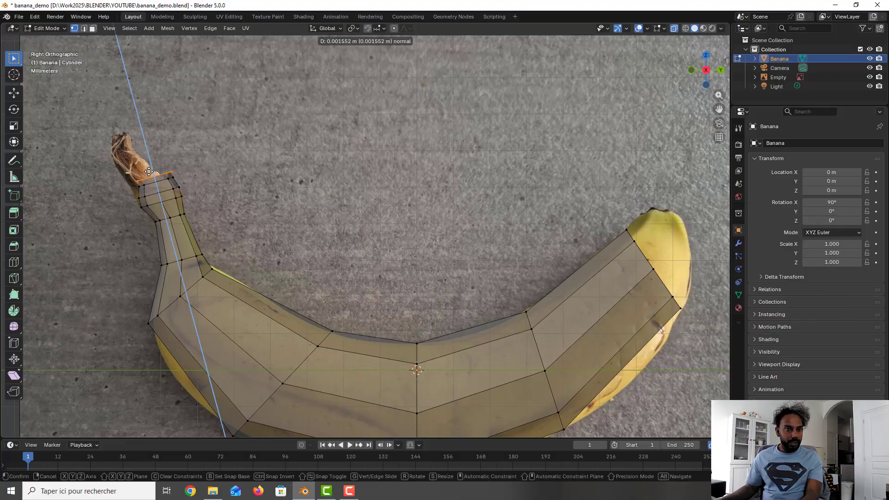
click(161, 165)
key(g)
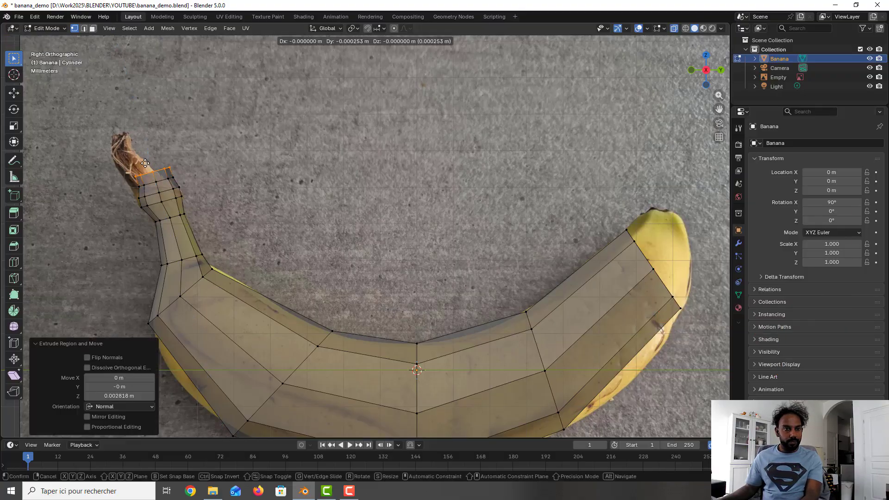
click(142, 162)
key(s)
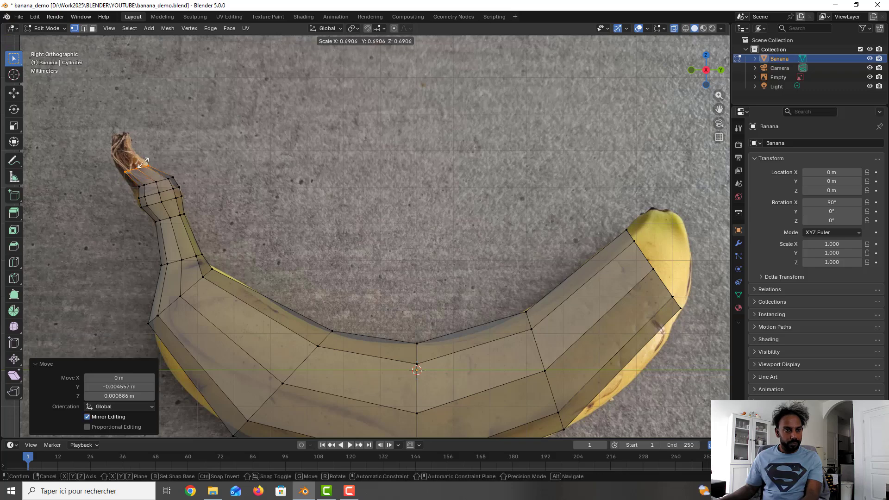
click(148, 159)
key(r)
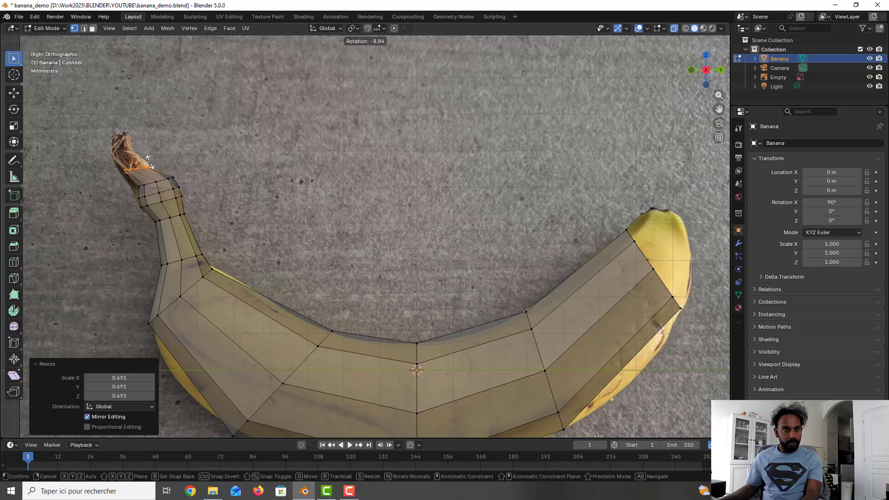
click(149, 162)
Extrude the dry tip's end loop about 0.006 m, move it onto the photo, rotate it about -8.65° and scale it to 1.360
key(e)
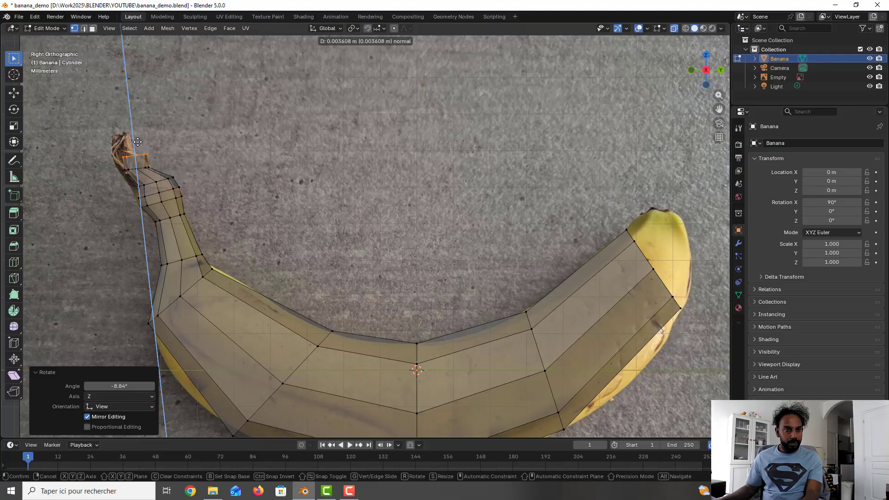
click(153, 142)
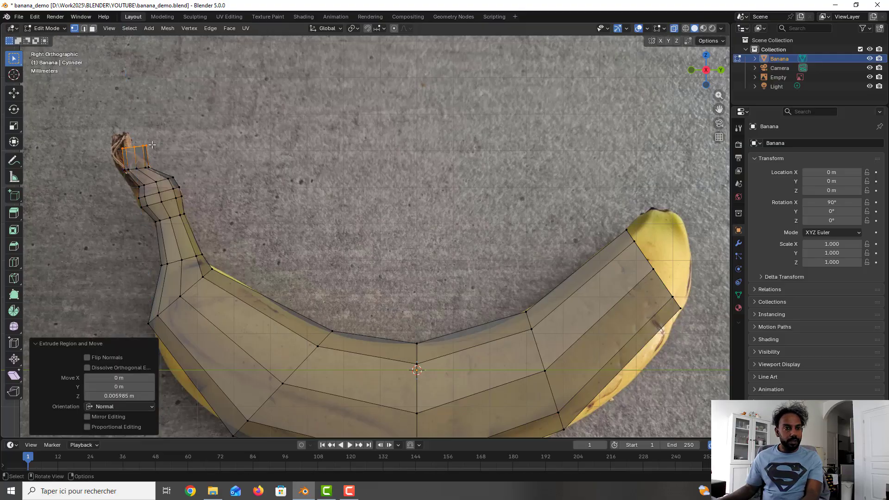
key(g)
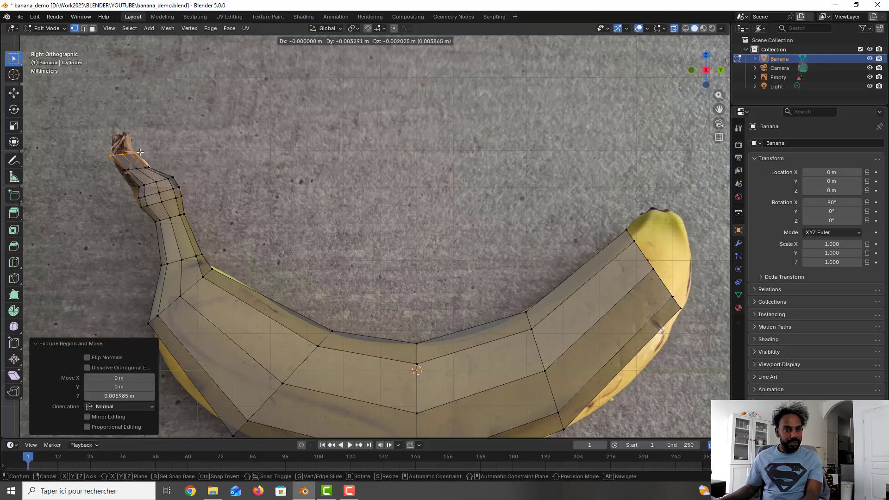
click(140, 152)
key(r)
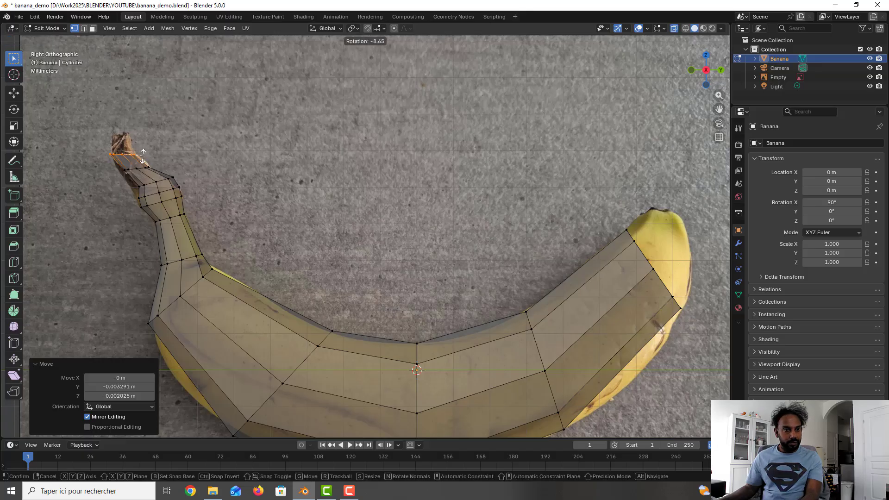
click(143, 156)
key(s)
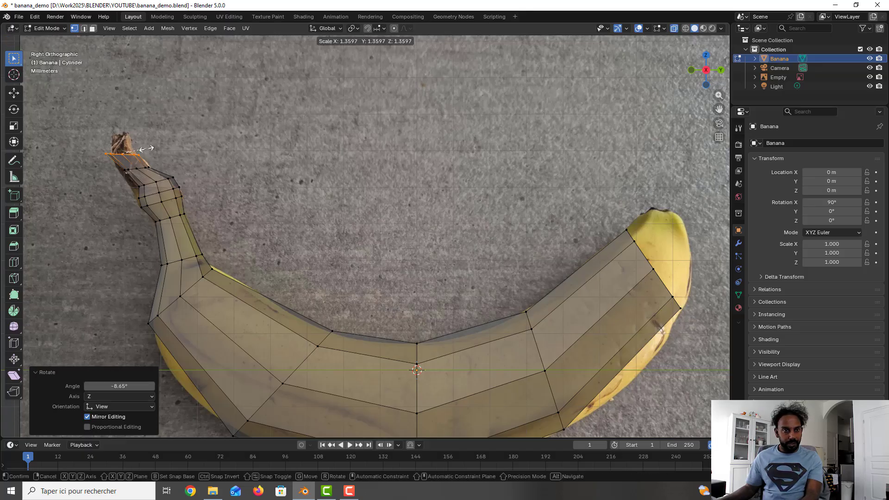
click(139, 149)
Extrude the last stem section about 0.005 m, scale its end loop to about 0.562, fit it to the tip and save the file
key(e)
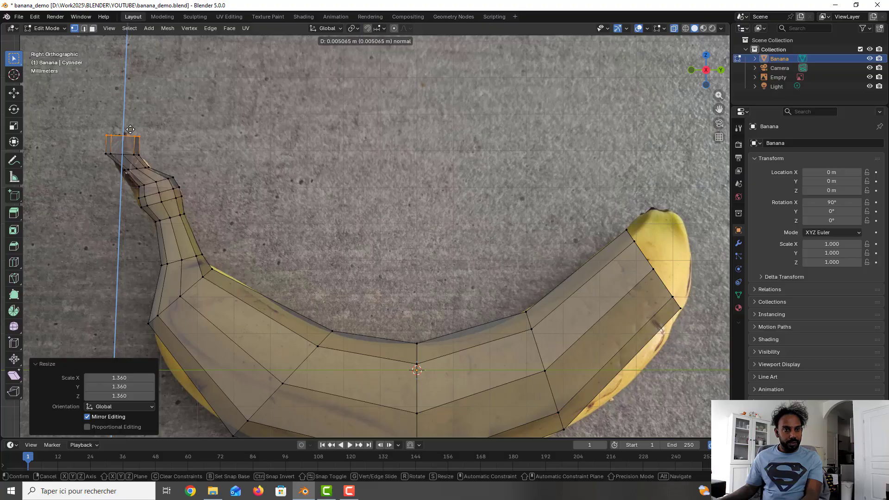
click(136, 134)
key(s)
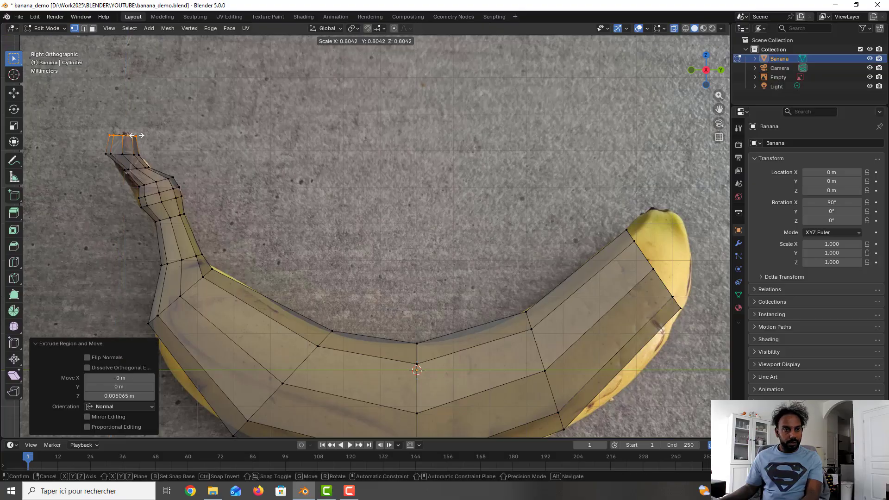
click(132, 135)
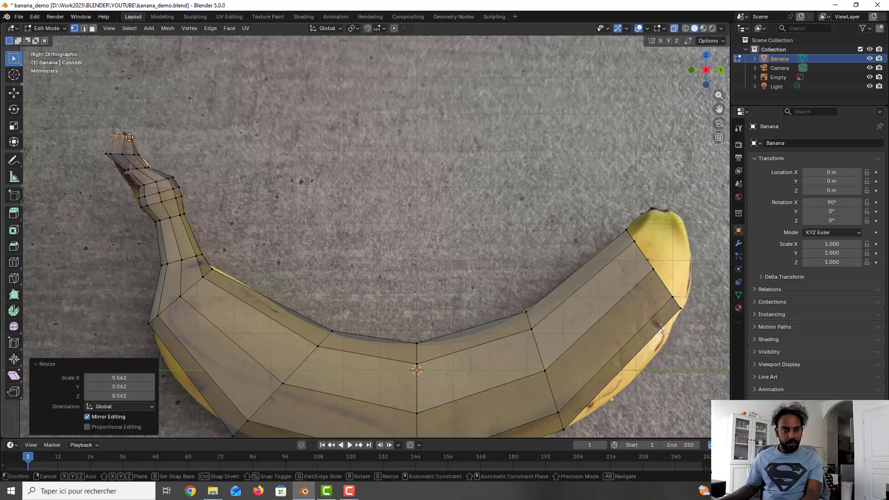
key(g)
click(132, 137)
click(213, 165)
scroll(261, 206, down, 1)
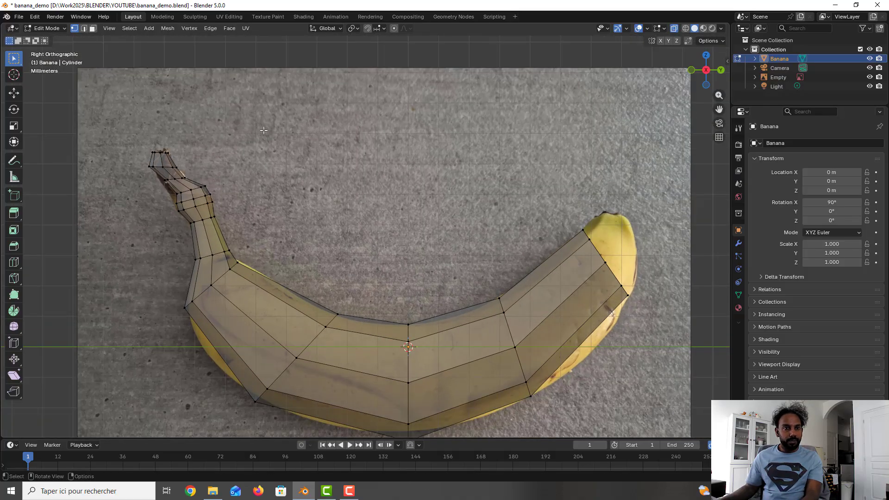
key(ctrl+s)
Add two centred loop cuts across the stem-side half of the banana body, one in each long segment
key(ctrl+r)
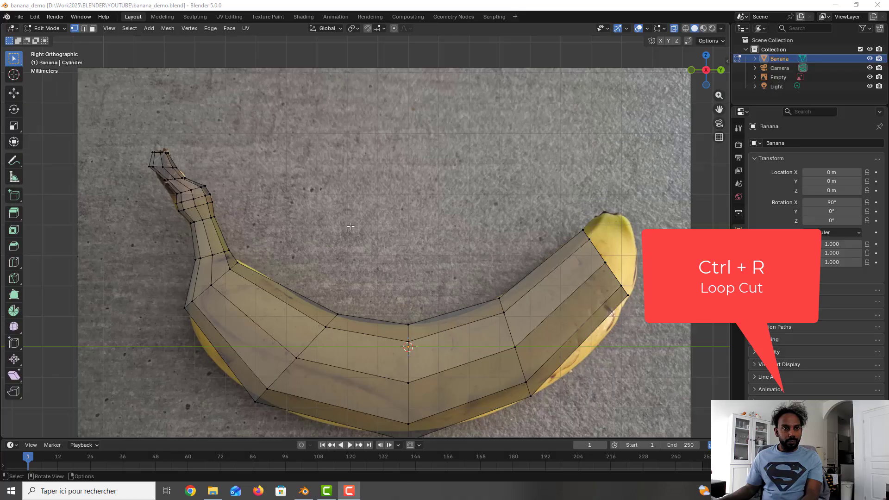
shift+middle_drag(342, 202, 332, 150)
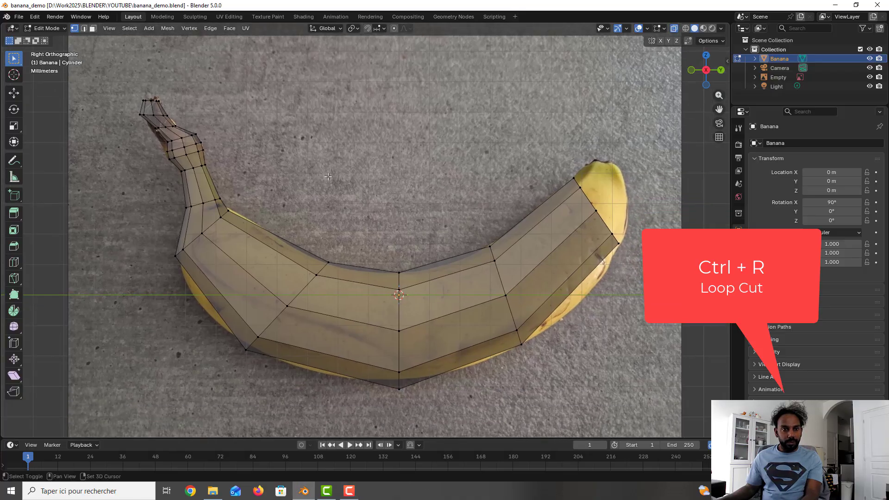
click(262, 225)
right_click(262, 225)
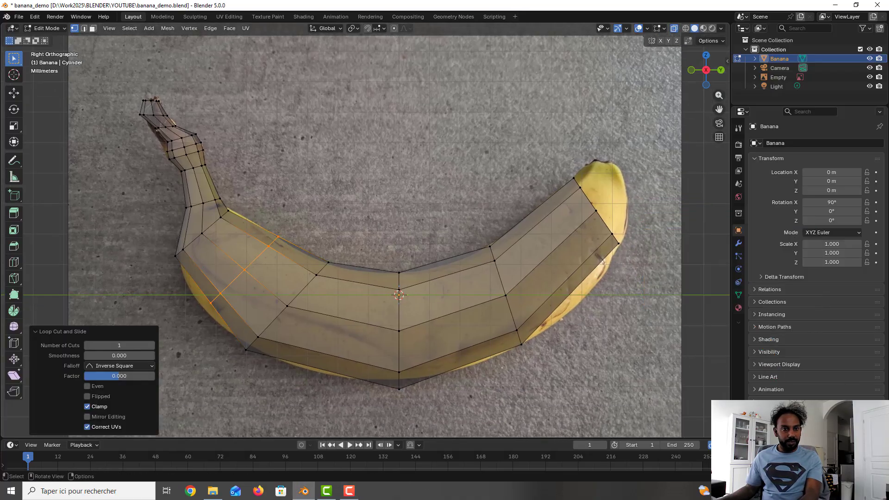
click(303, 212)
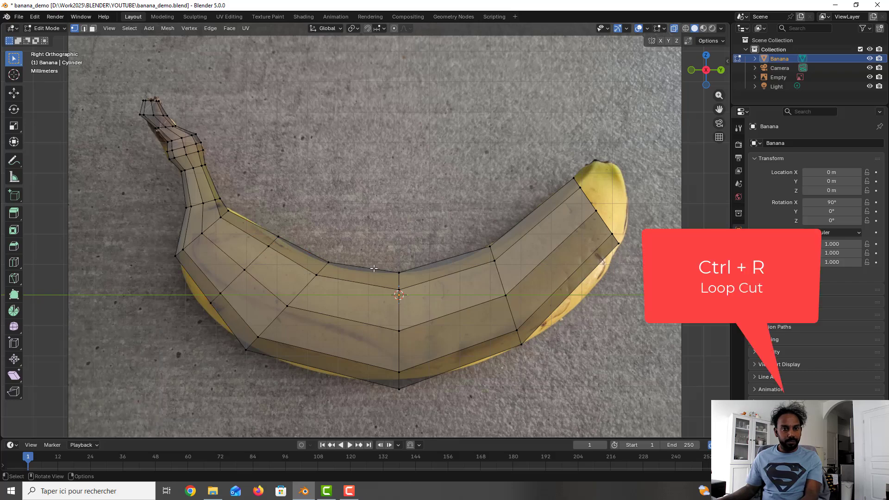
key(ctrl+r)
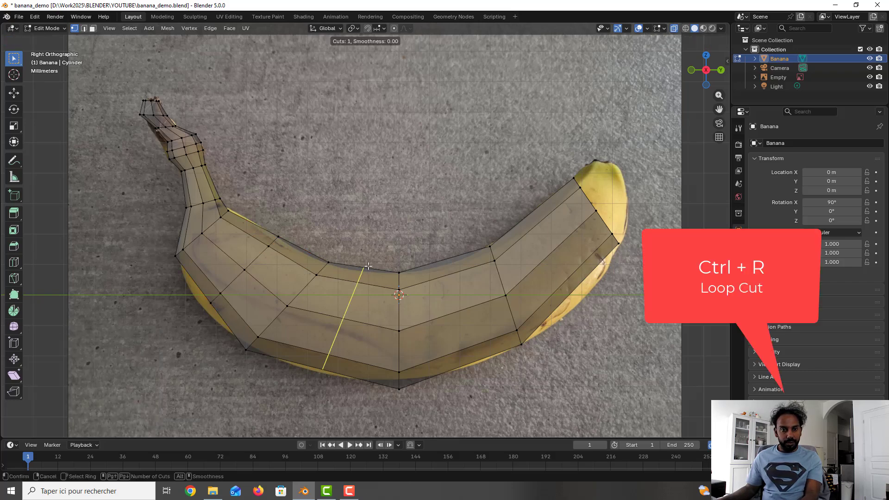
click(371, 269)
right_click(429, 254)
click(449, 250)
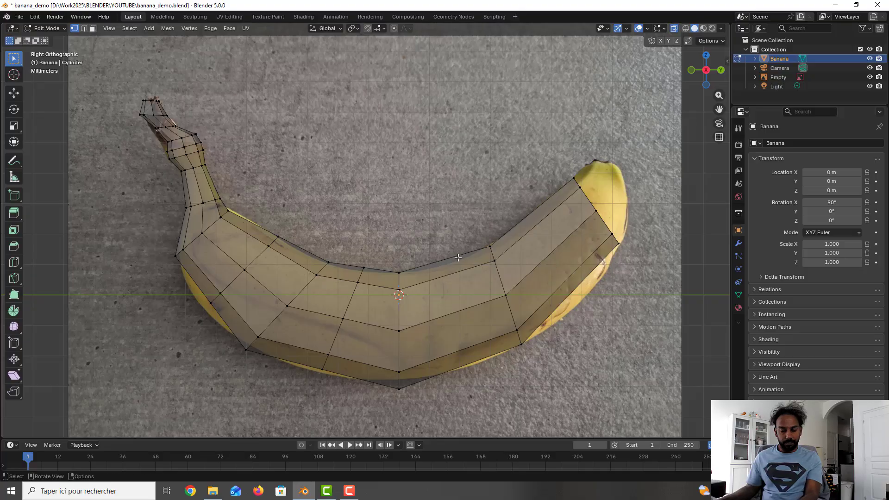
Add two centred loop cuts across the half of the body opposite the stem, one in each long segment
key(ctrl+r)
click(464, 253)
right_click(465, 251)
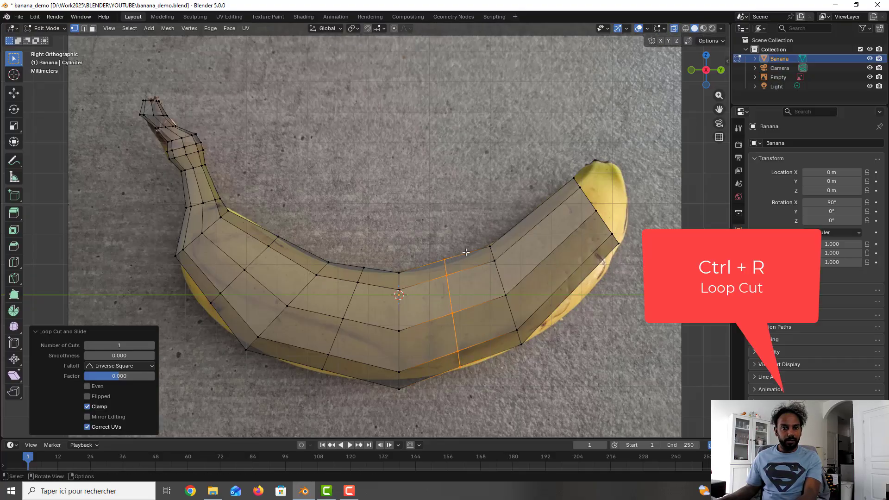
click(530, 201)
key(ctrl+r)
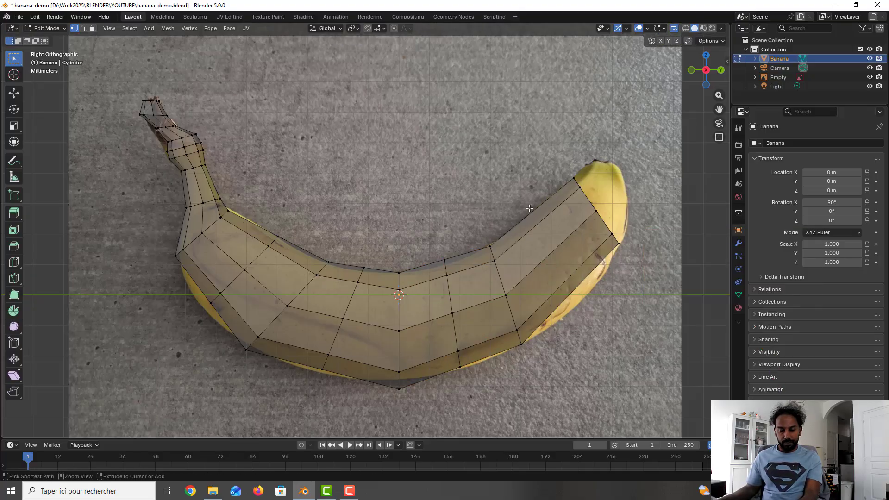
click(530, 214)
right_click(531, 214)
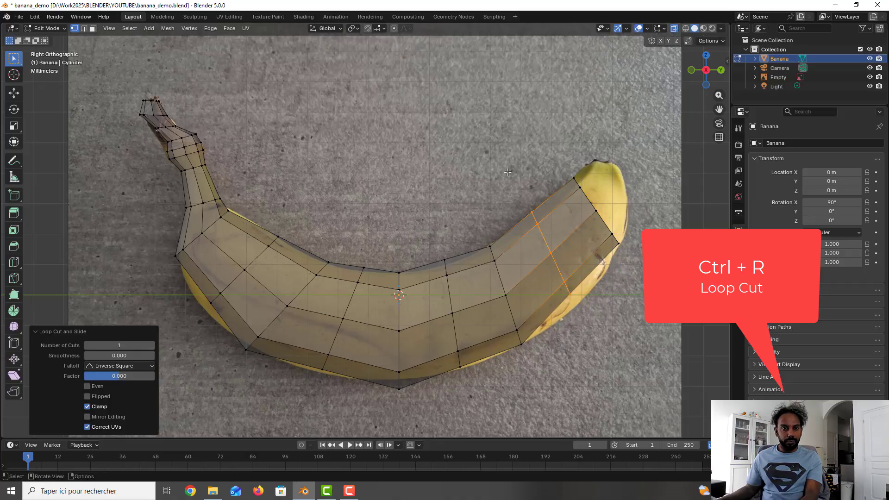
click(507, 172)
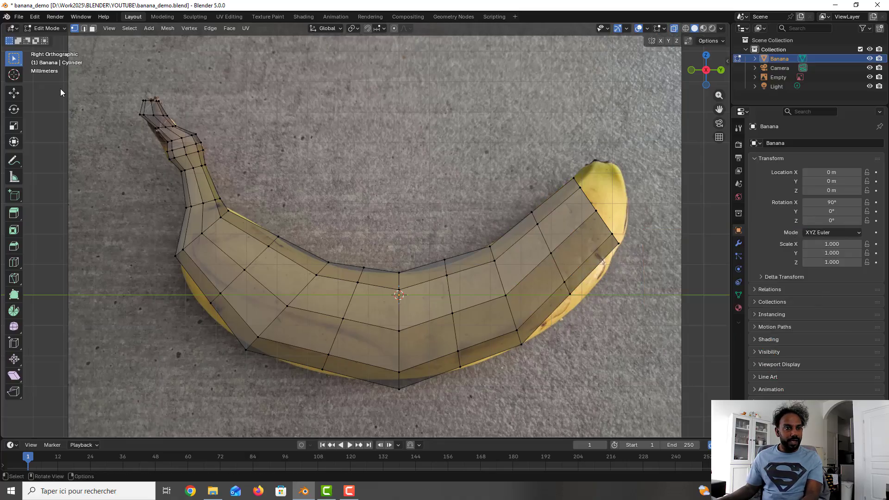
Scale the new loop nearest the stem to 1.063 and move it about -0.0032 m in Y and 0.0003 m in Z
drag(195, 267, 233, 325)
drag(218, 243, 272, 280)
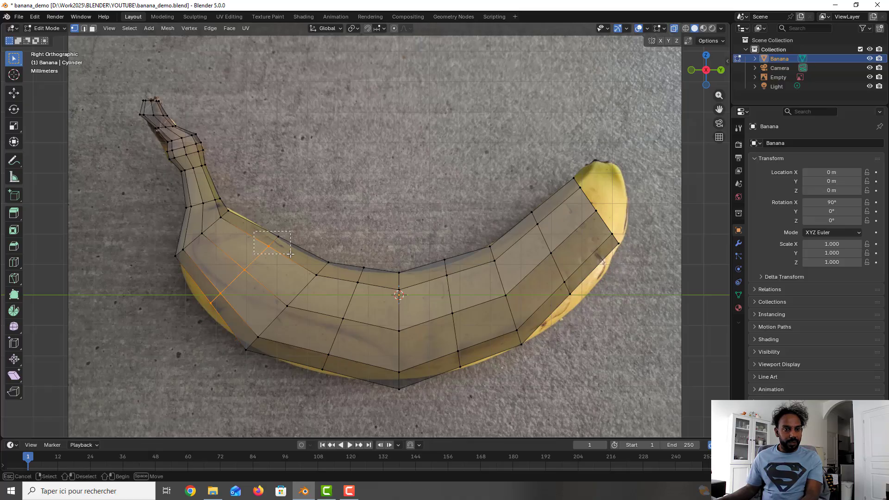
key(s)
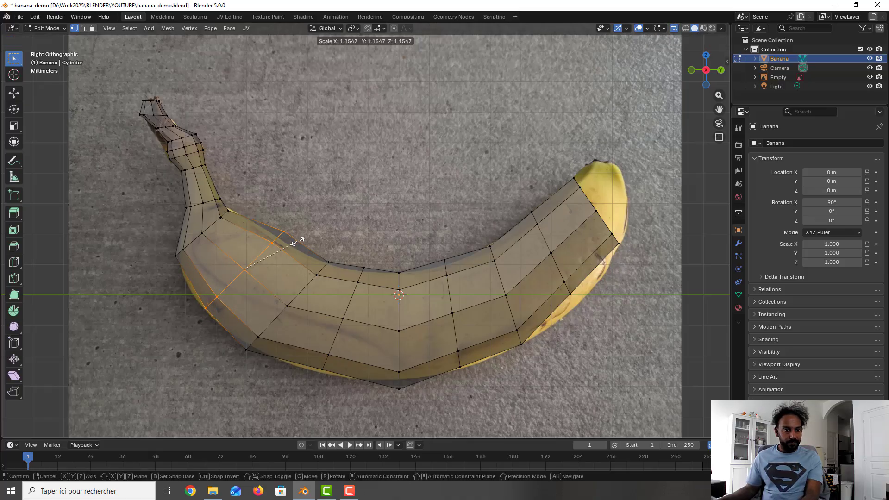
click(293, 243)
key(g)
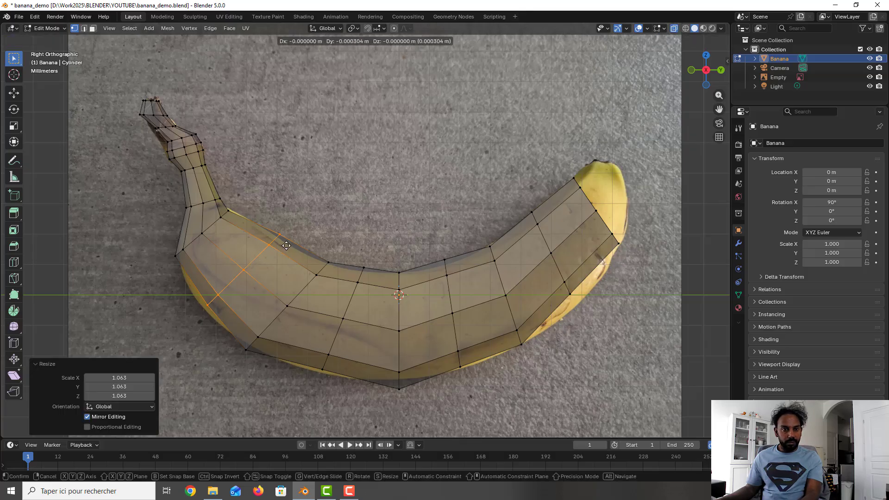
click(281, 243)
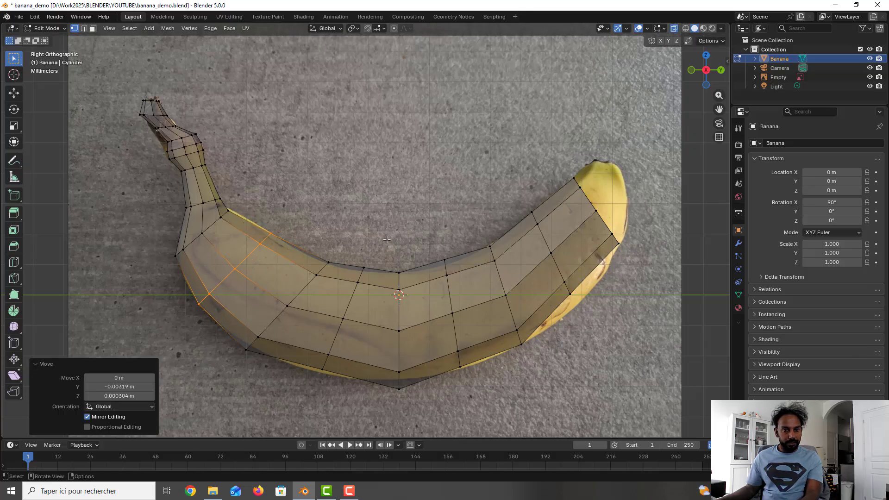
Move the new loop beside the middle, away from the stem, about 0.0017 m in Y and -0.0006 m in Z
alt+click(458, 320)
key(g)
click(480, 343)
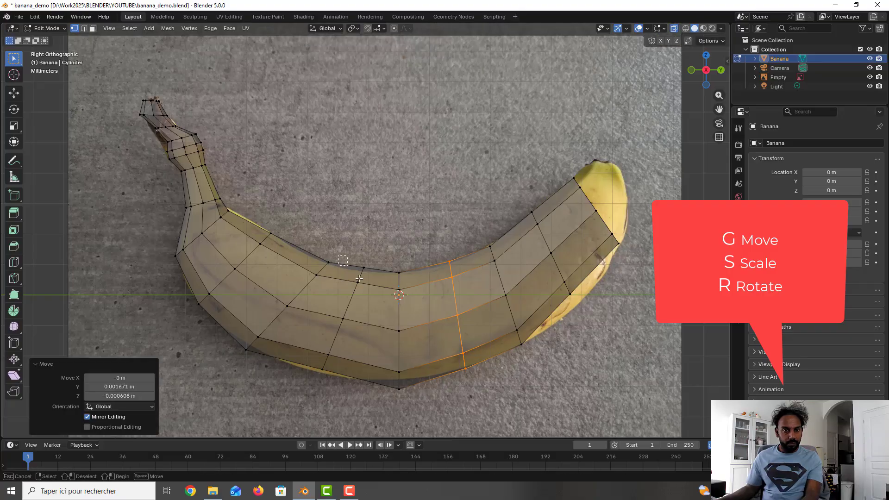
Move and scale the new loop on the stem side of the middle to match the photo's outline
alt+click(333, 345)
key(g)
click(337, 367)
key(s)
click(336, 370)
Scale the new loop nearest the open end to 1.201, shift it onto the photo's outline, scale it by 0.991 and save the file
drag(513, 209, 584, 309)
key(g)
click(574, 287)
key(s)
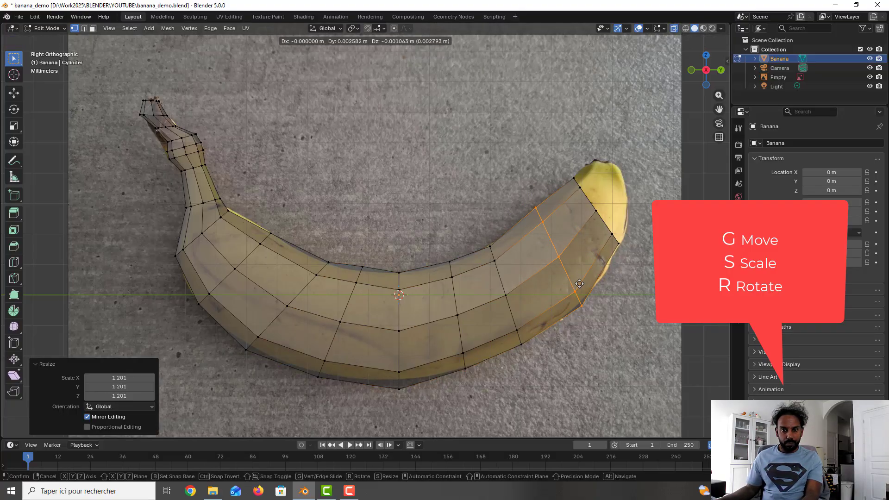
click(569, 279)
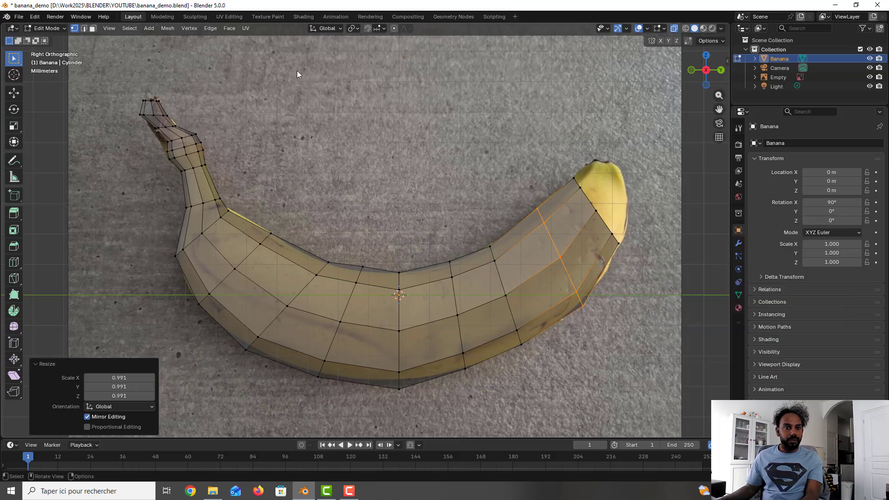
key(ctrl+s)
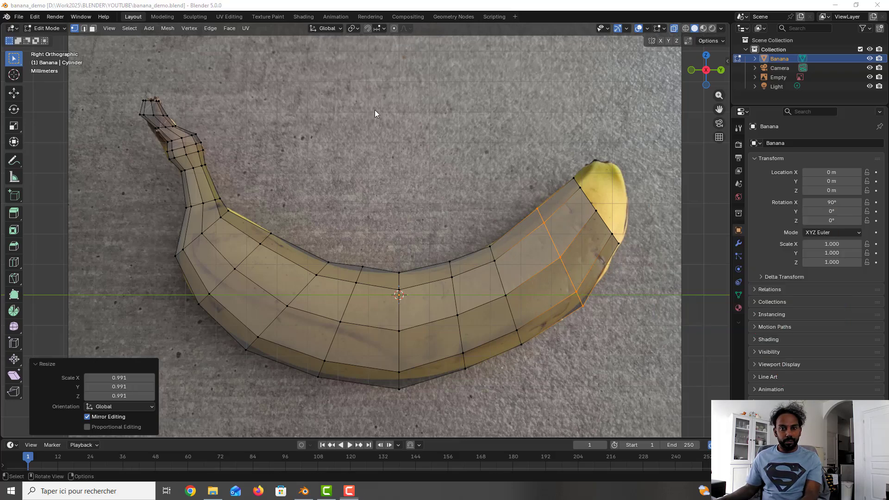
Rotate the body's open end loop opposite the stem by 12.4° and scale it to 1.005
click(585, 179)
drag(639, 259, 591, 194)
key(r)
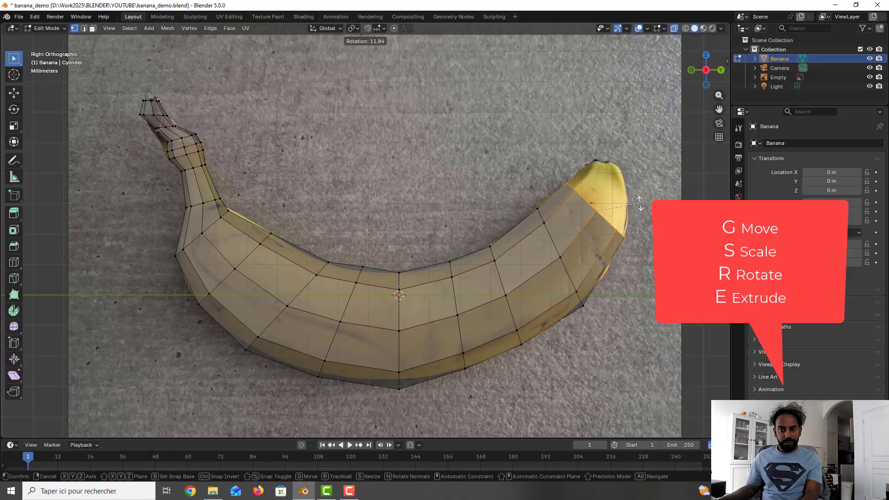
click(633, 206)
key(s)
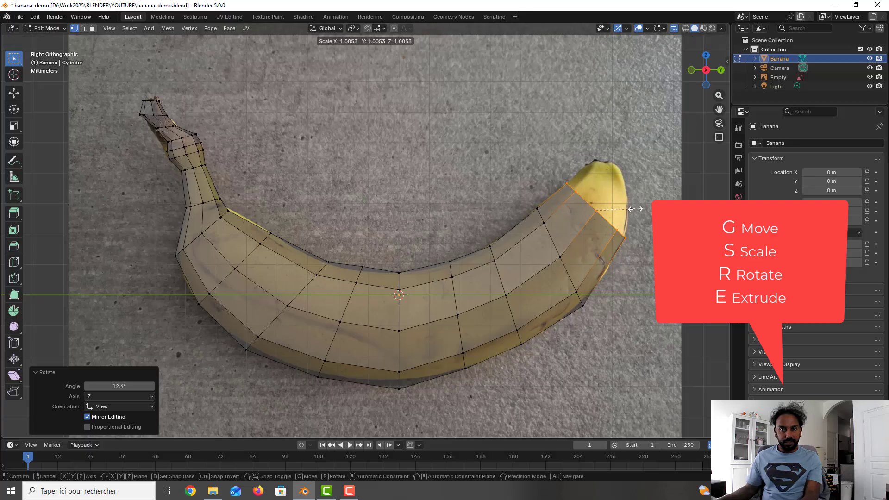
click(631, 207)
Extrude the open end loop about 0.0108 m, rotate the new loop 23.5° and scale it to 0.688
key(e)
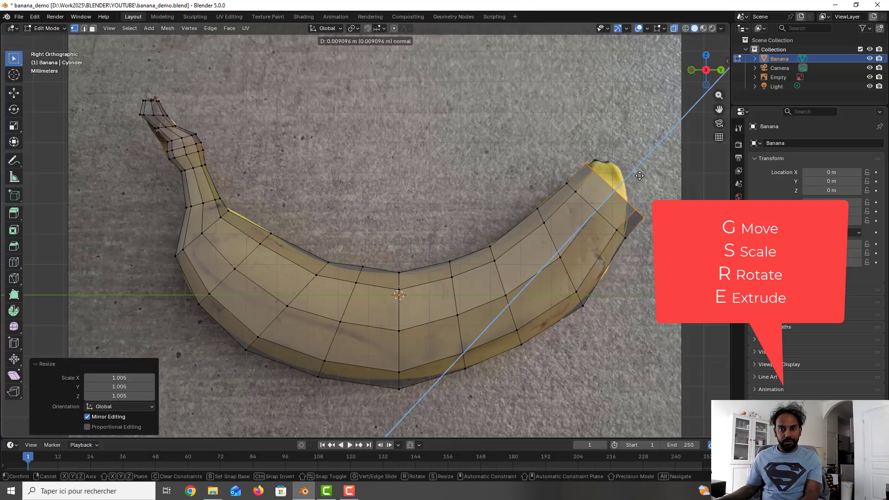
click(642, 172)
key(r)
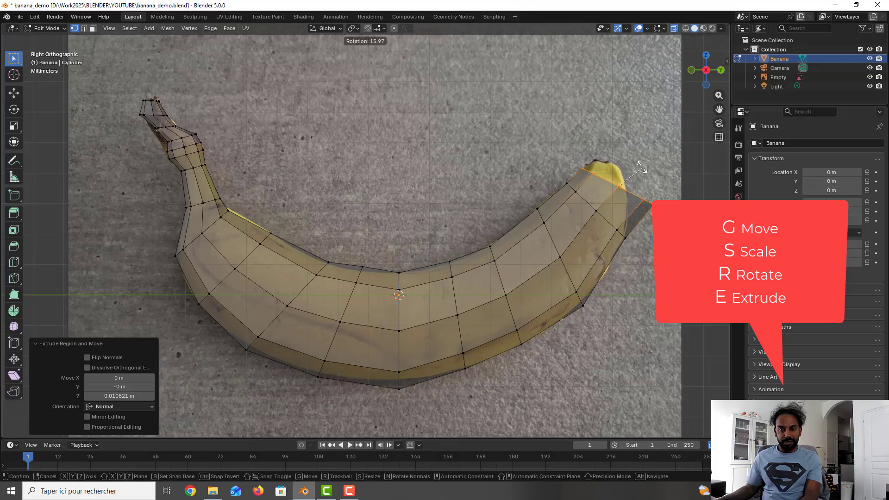
click(643, 173)
key(s)
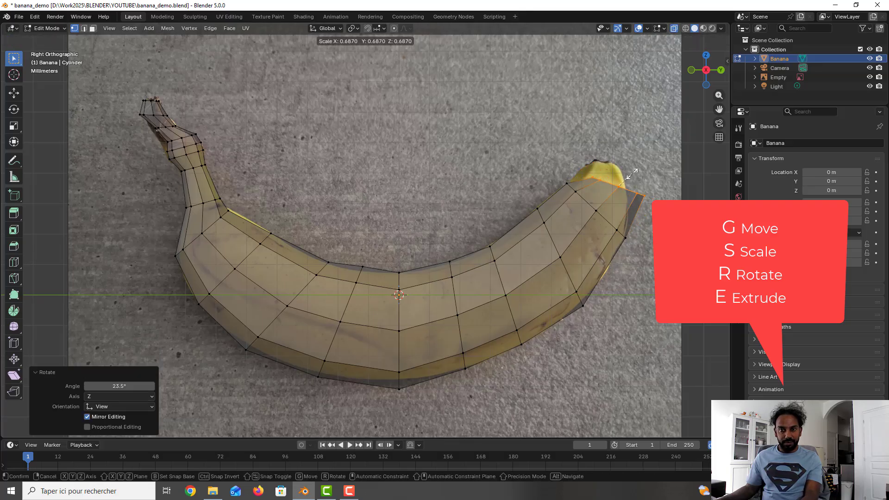
click(631, 172)
Move the extruded loop about -0.0049 m in Y and 0.0038 m in Z, scale it to 0.884 and lower it about 0.0023 m
key(g)
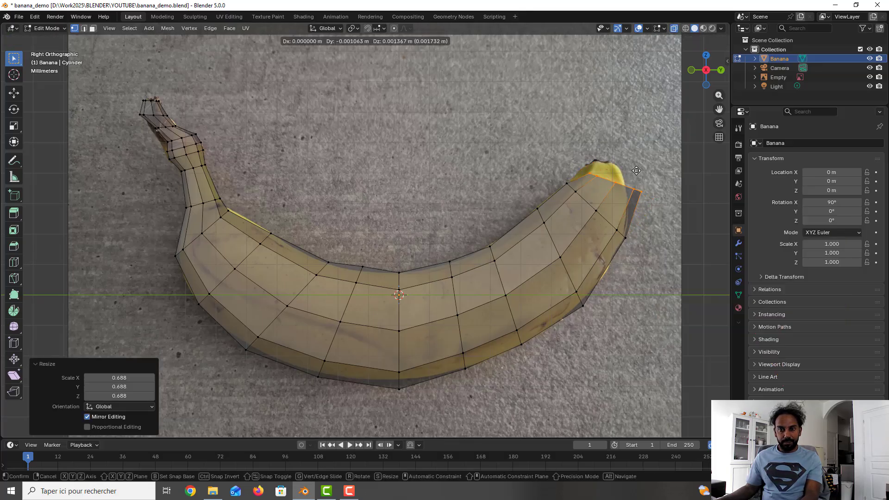
click(633, 171)
key(s)
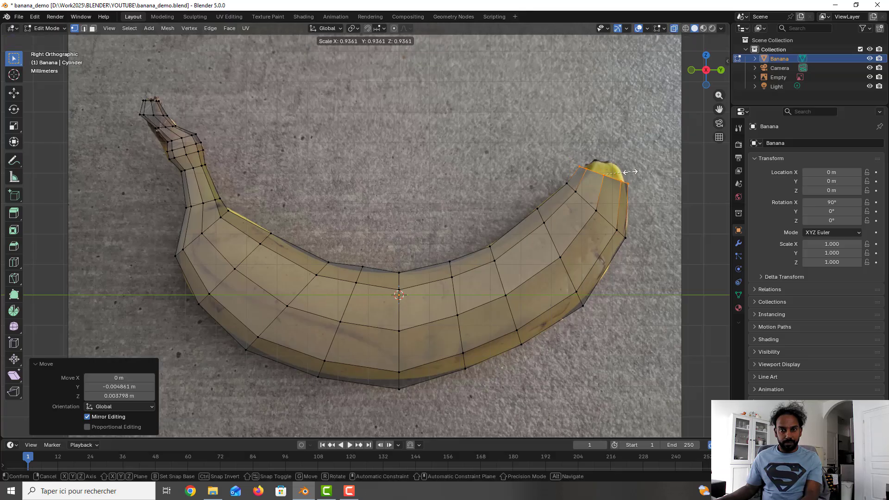
click(629, 174)
key(g)
key(z)
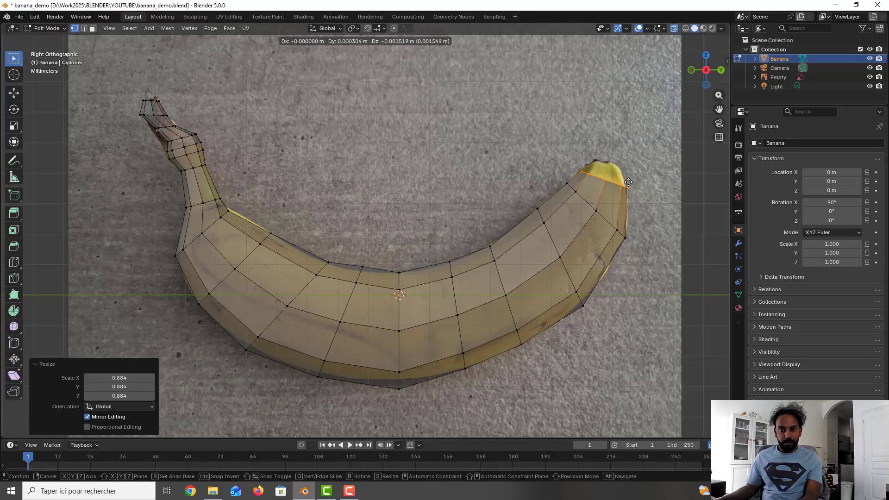
click(627, 176)
Extrude the end loop about 0.0061 m, scale it to 0.666 and move it about -0.0018 m in both Y and Z
key(g)
key(z)
key(z)
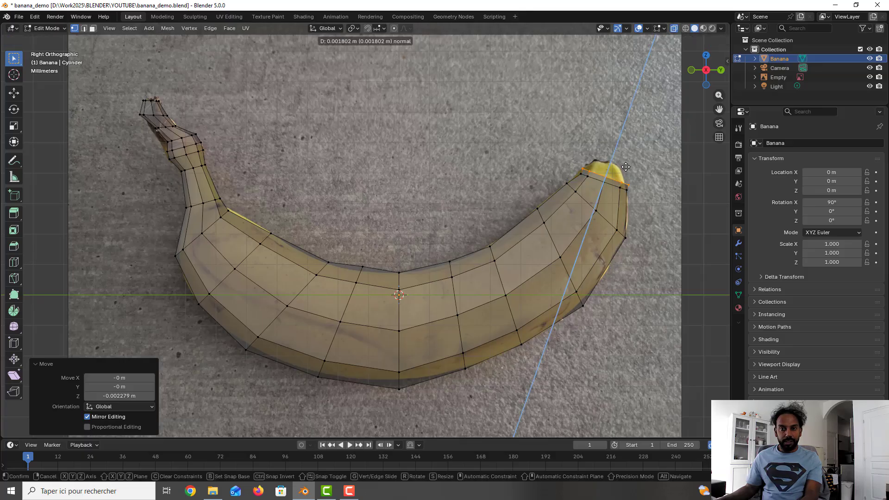
click(628, 157)
key(s)
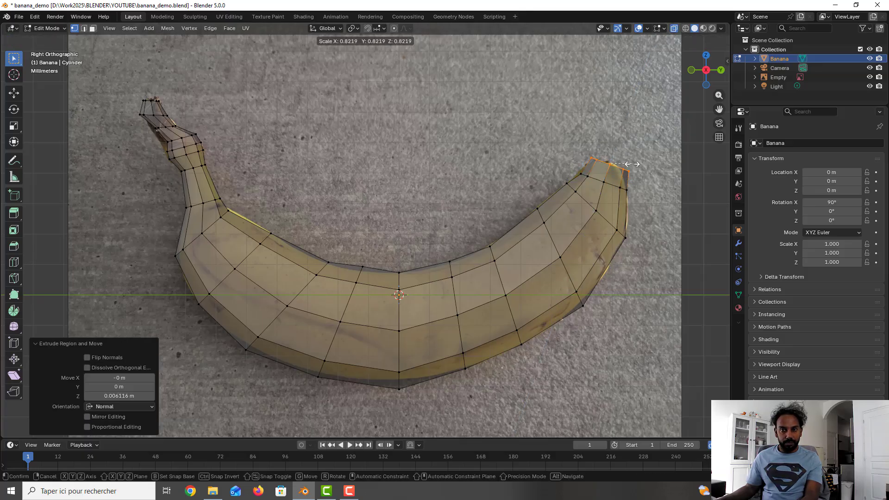
click(627, 164)
key(g)
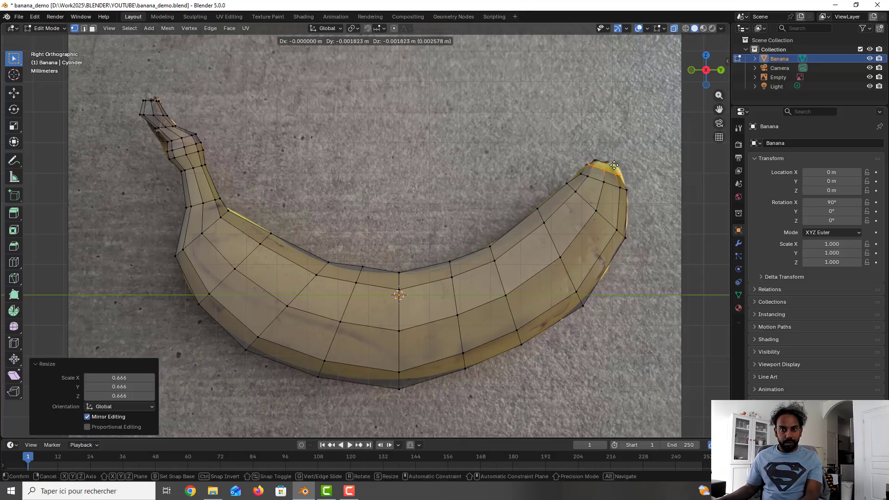
click(614, 166)
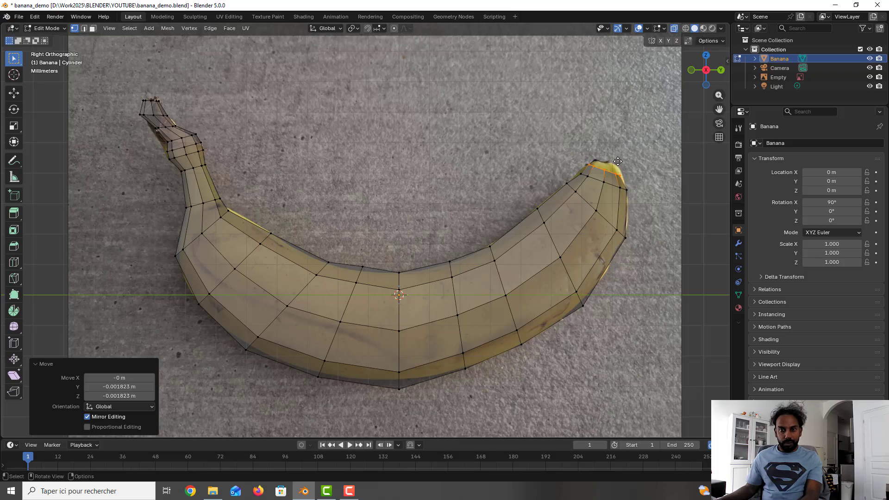
Extrude the end loop another 0.0026 m or so and scale the new loop to 0.645
key(g)
key(z)
key(z)
click(618, 157)
key(s)
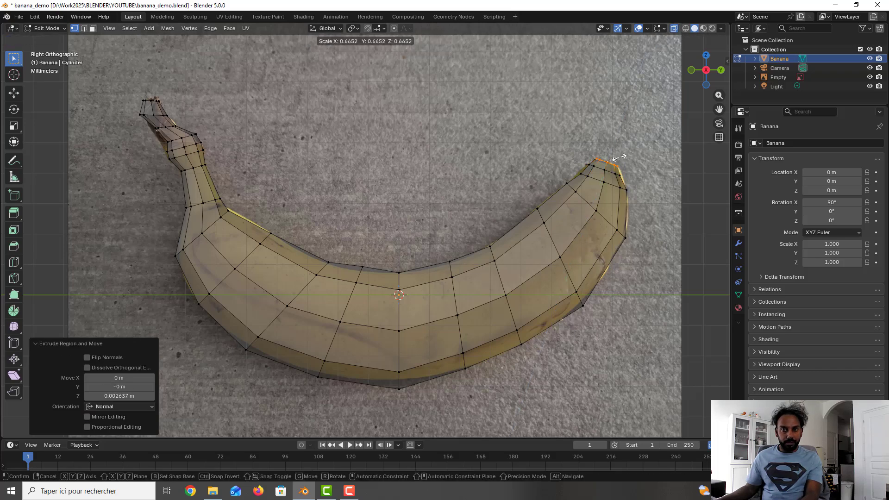
click(621, 158)
Move the last loop about -0.0011 m in Y and -0.0005 m in Z, enlarge it slightly and deselect it
key(g)
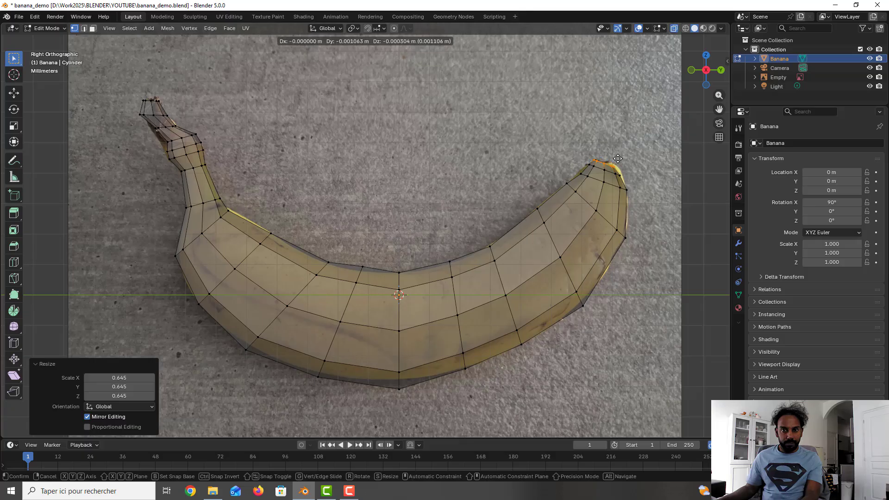
click(618, 159)
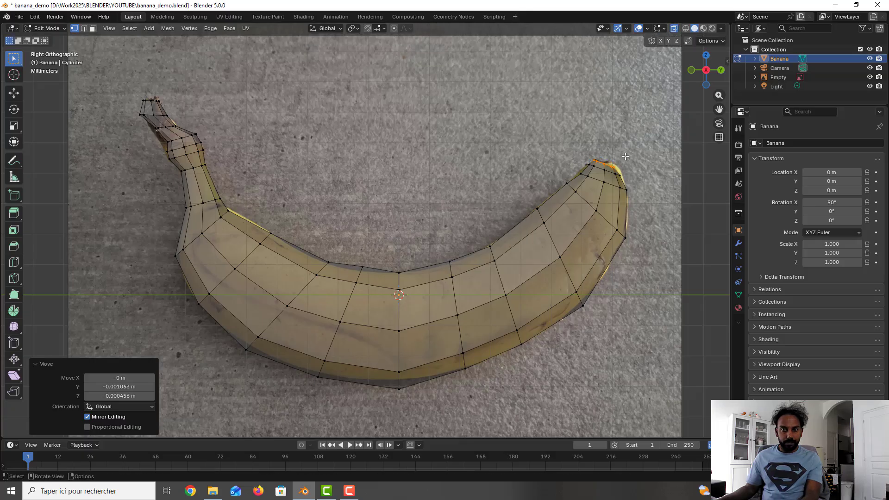
key(s)
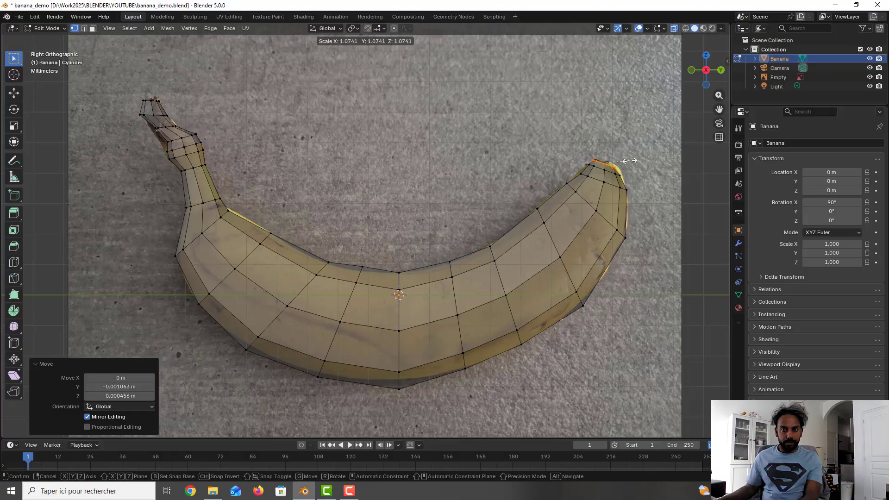
click(630, 160)
click(622, 152)
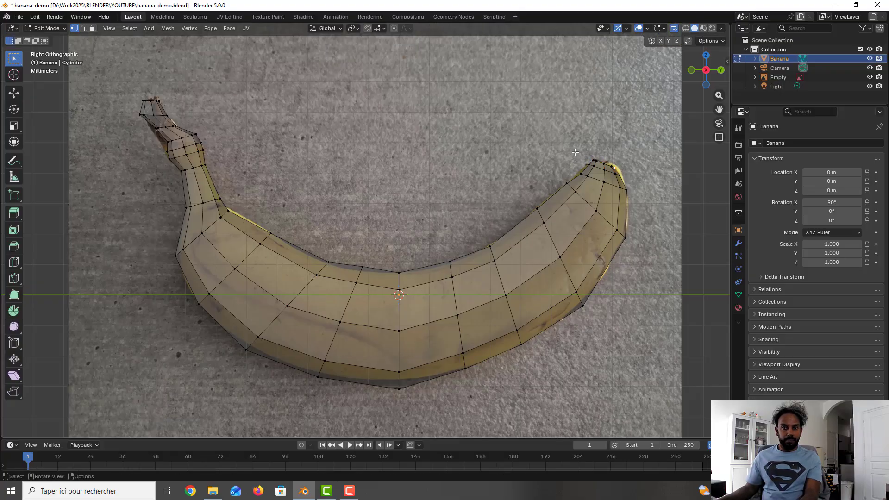
Scale the selected loops at the blossom end to 1.063, move them about 0.0006 m in Y and 0.0009 m in Z, and deselect
alt+click(635, 199)
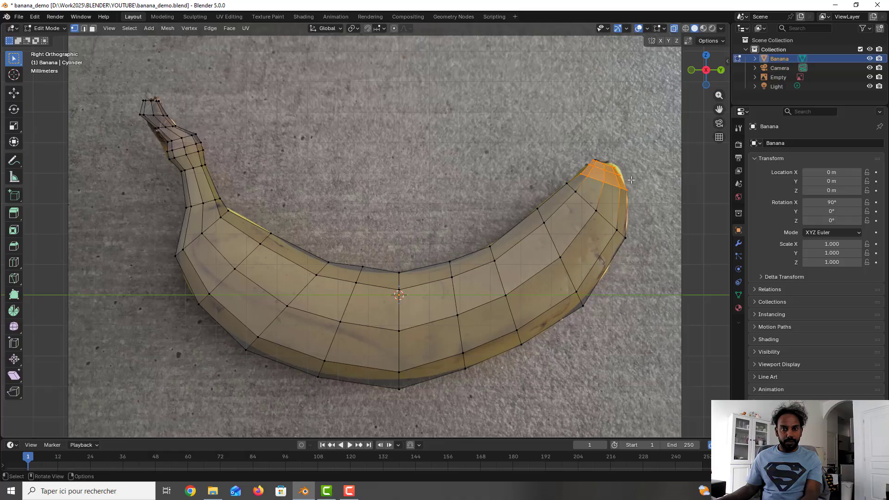
key(s)
click(631, 183)
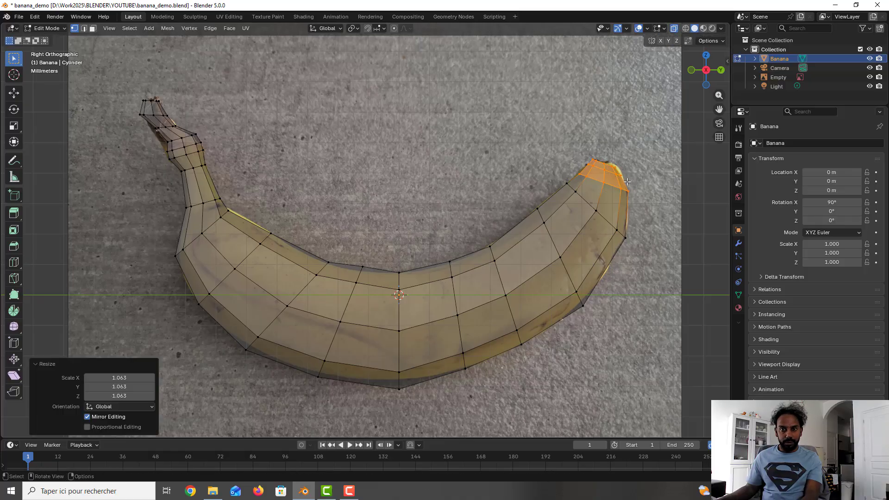
key(g)
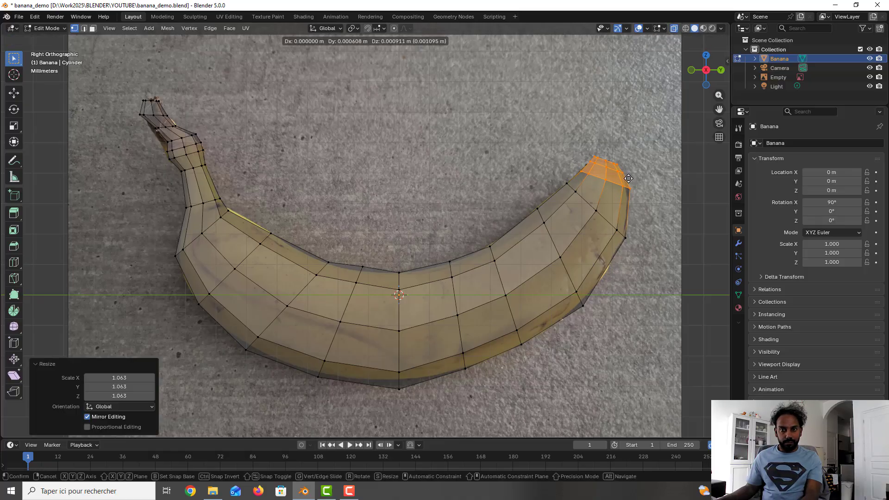
click(628, 179)
click(637, 180)
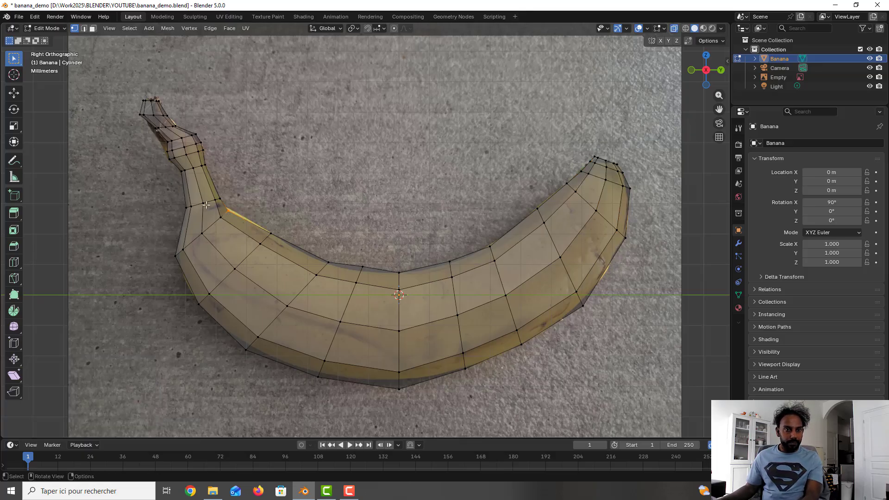
Nudge the inner-curve vertices at the base of the stem outward to match the photo, deselect them and save the file
click(242, 220)
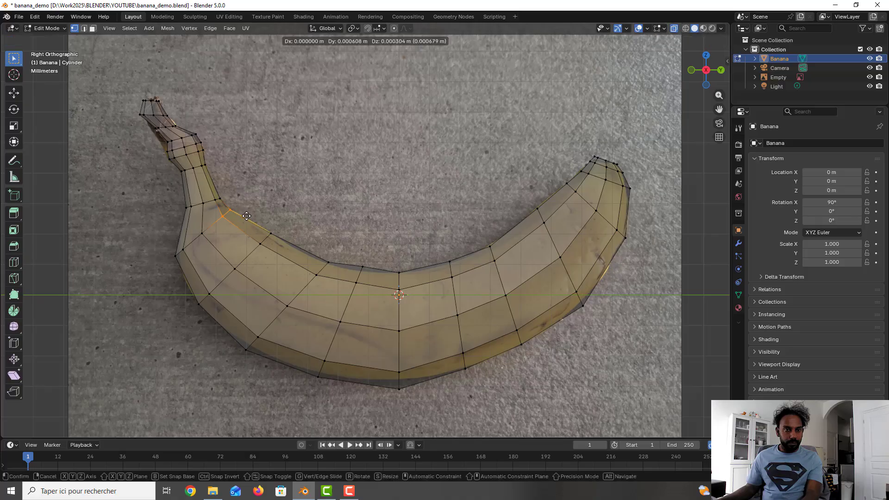
click(262, 213)
click(306, 194)
scroll(309, 197, down, 2)
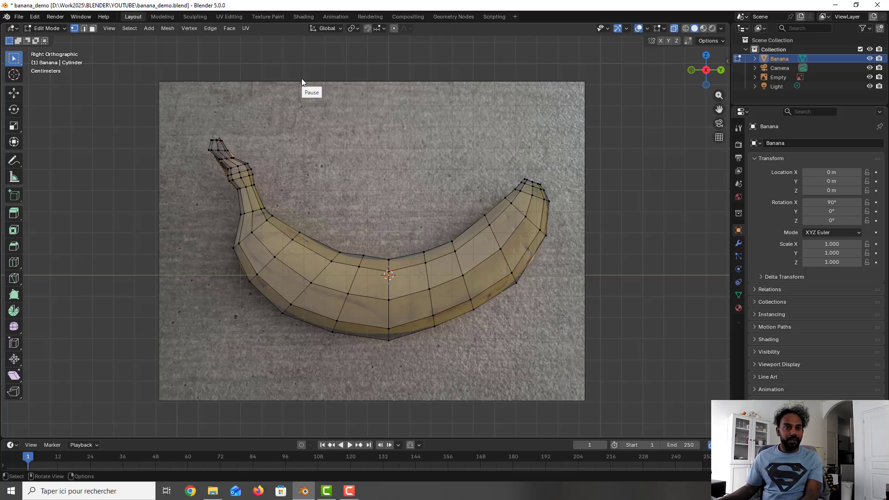
key(ctrl+s)
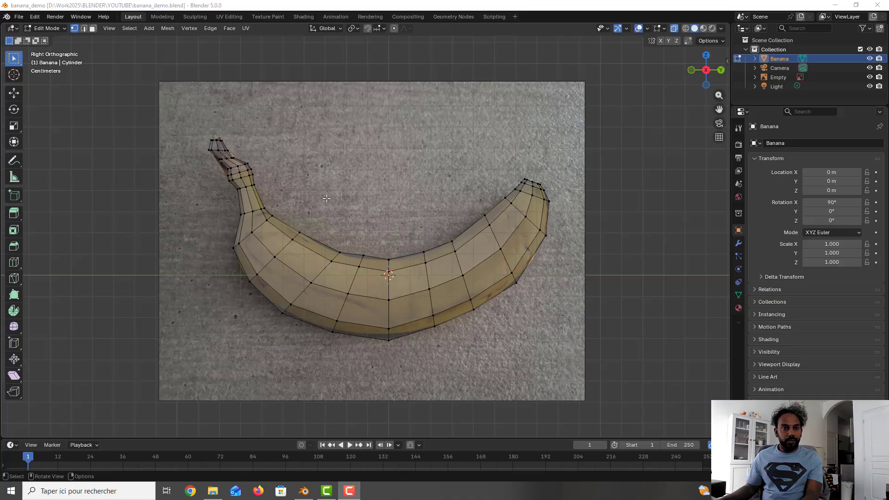
scroll(315, 240, up, 2)
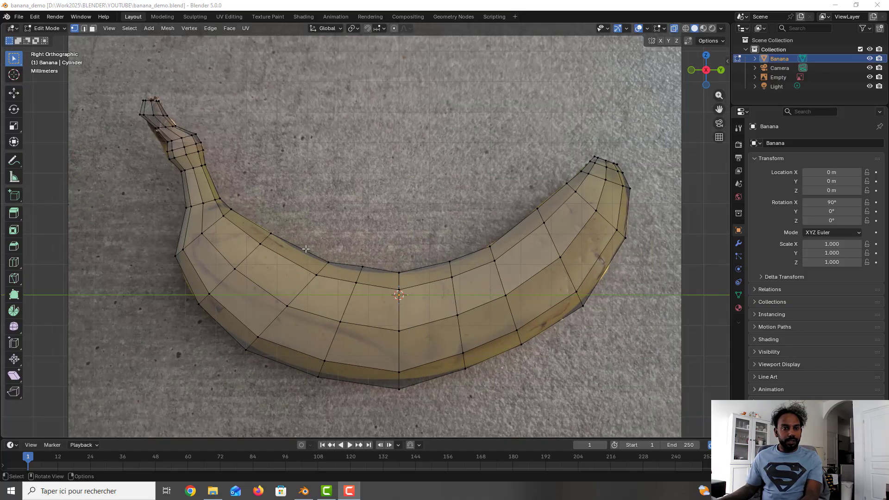
Return to Object Mode, turn off X-ray to view the banana as a solid, and save the file
key(Tab)
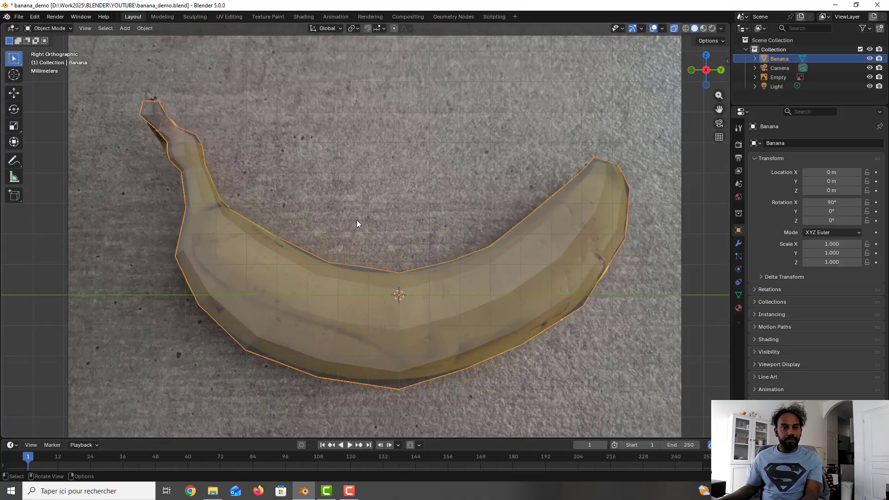
scroll(357, 223, down, 2)
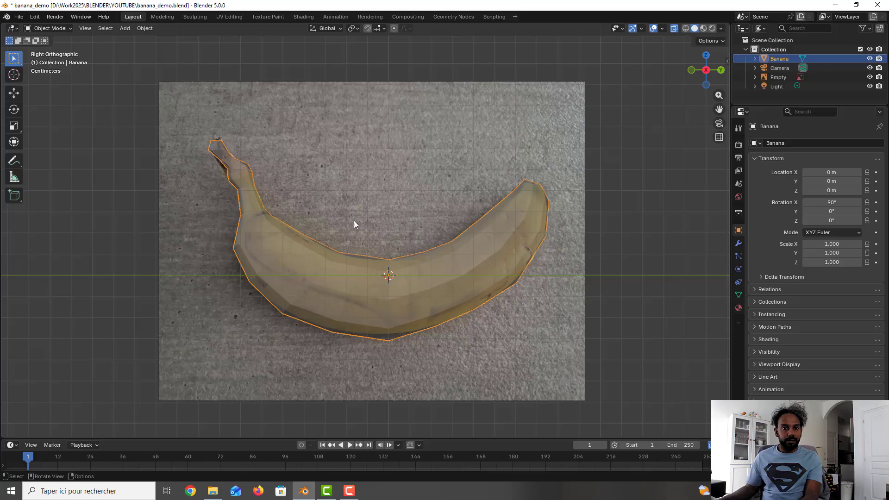
click(674, 29)
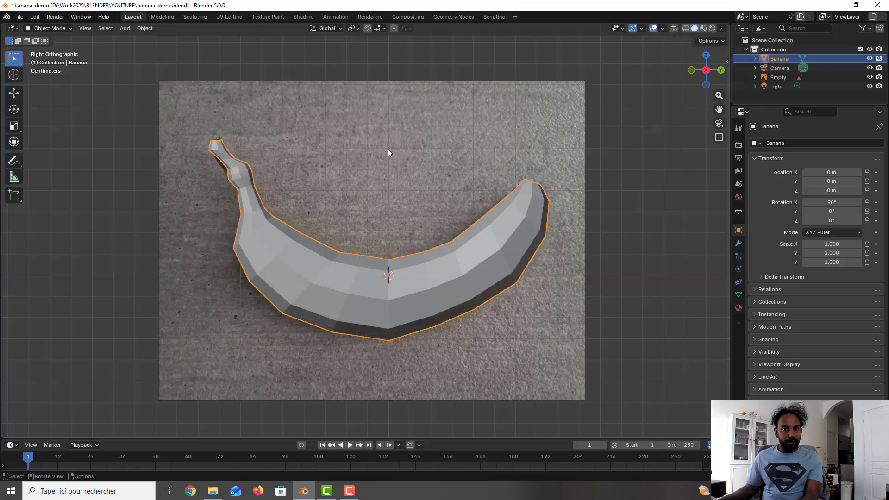
middle_drag(386, 153, 302, 96)
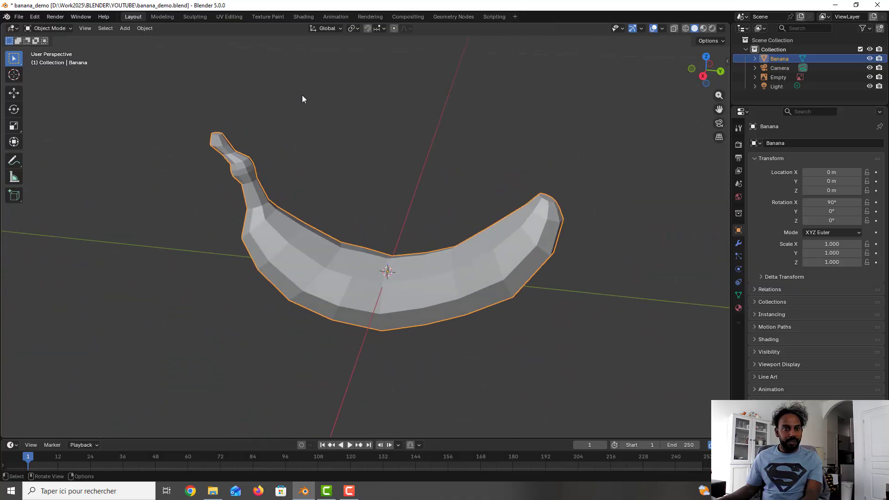
key(ctrl+s)
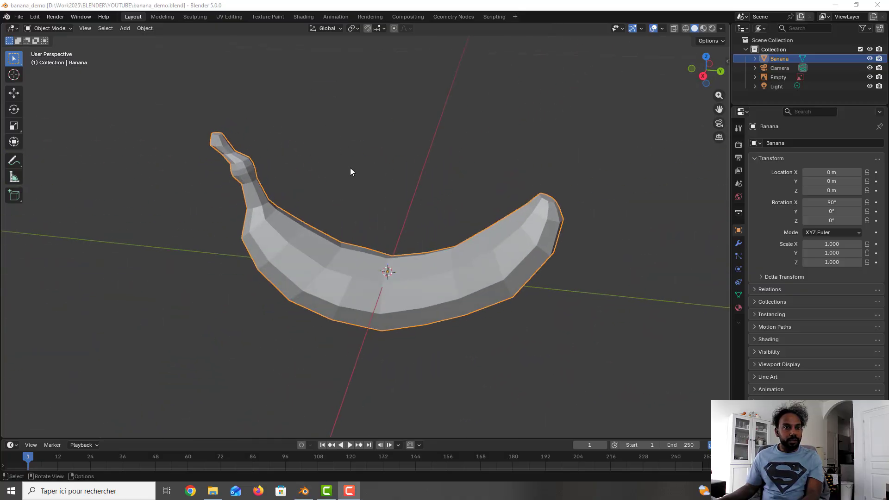
In Edit Mode, select the stem's upper section and subdivide it with 1 cut in X-ray side view, then deselect it
middle_drag(350, 168, 303, 175)
key(Tab)
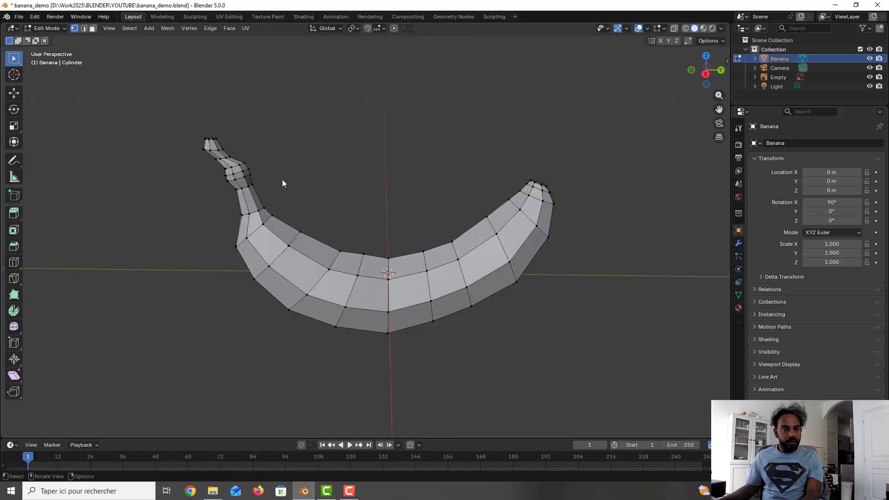
drag(192, 132, 273, 193)
key(KP_5)
key(KP_3)
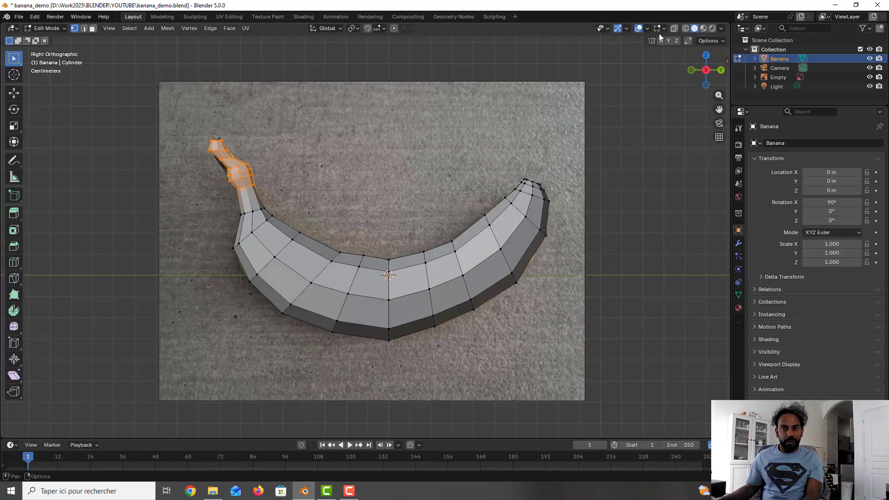
click(673, 29)
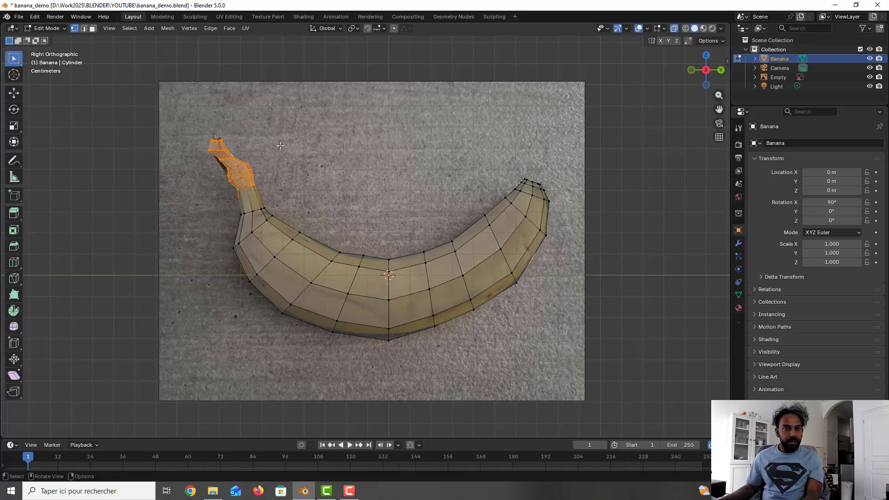
right_click(226, 151)
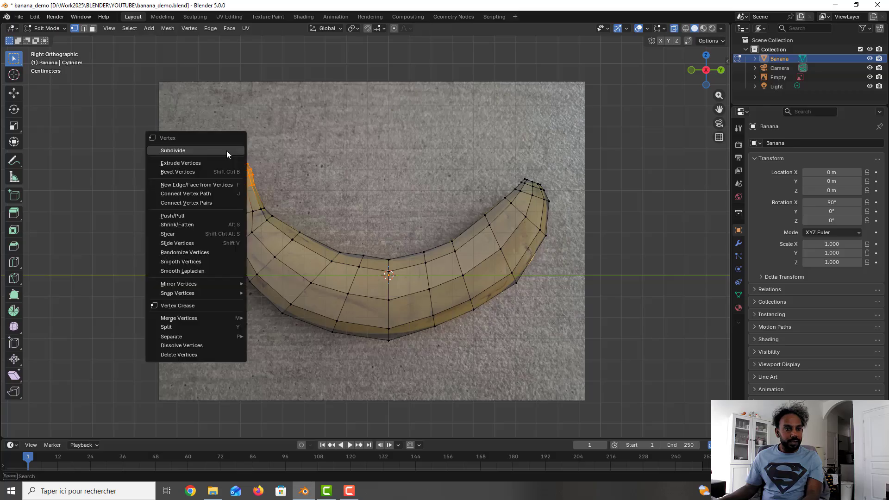
click(226, 151)
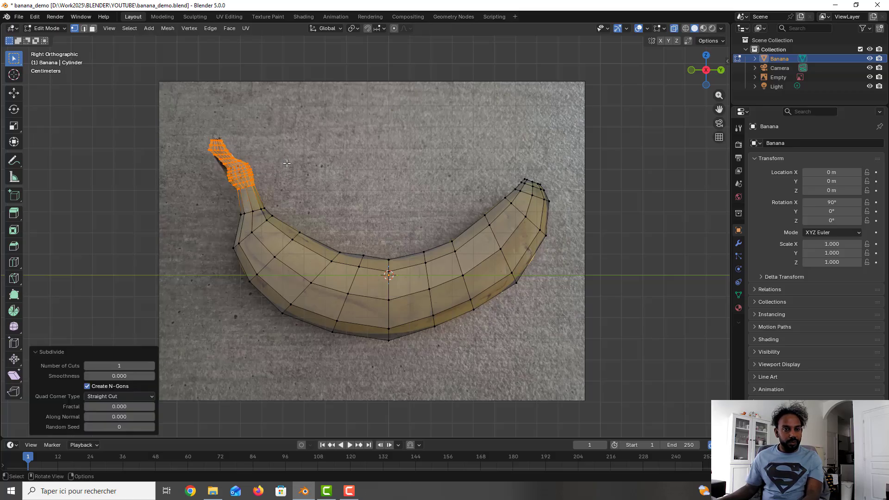
key(alt+a)
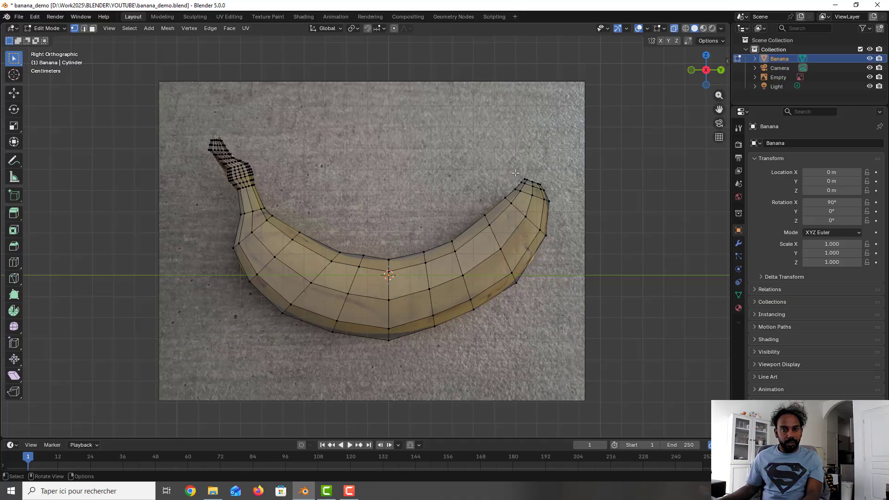
Select the vertices of the blossom end, subdivide them, deselect everything and save the file
drag(514, 172, 547, 200)
right_click(540, 194)
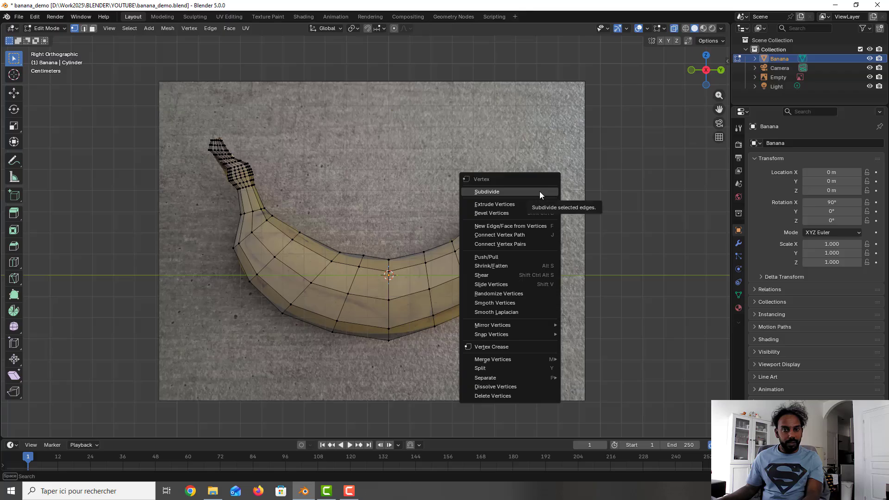
click(539, 191)
click(557, 170)
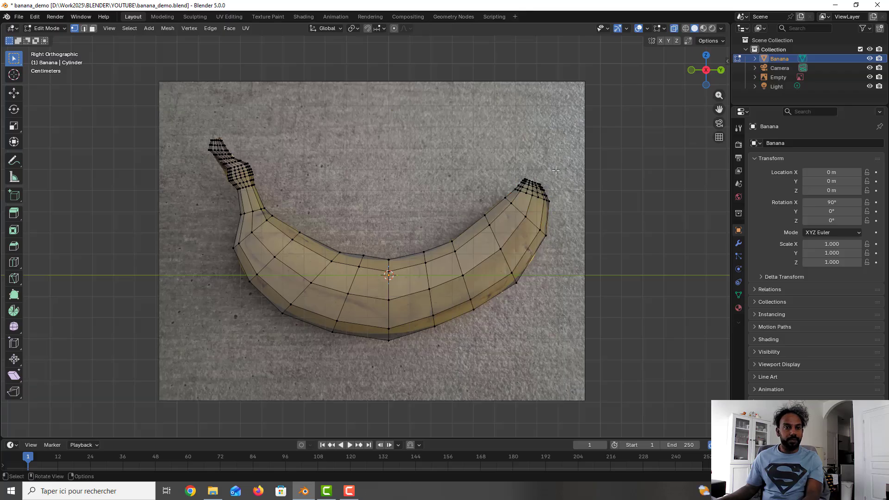
key(ctrl+s)
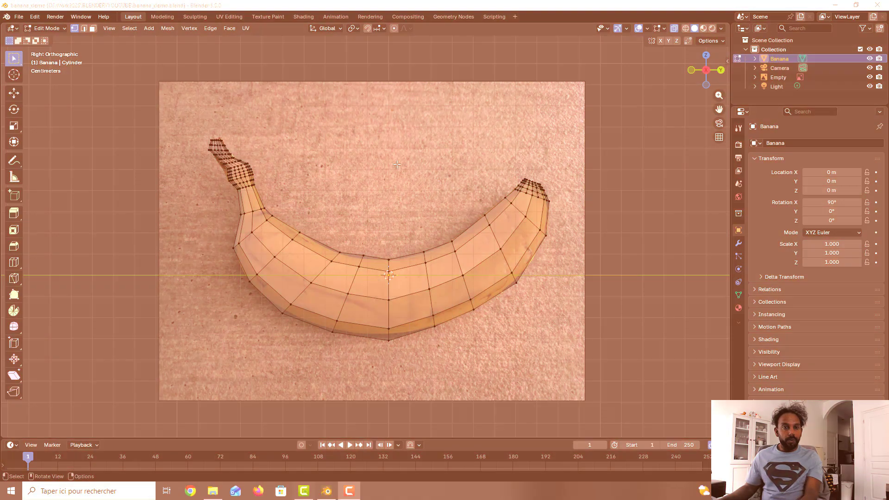
Turn off X-ray and switch to the Sculpting workspace with the whole banana framed in view
middle_drag(455, 190, 408, 157)
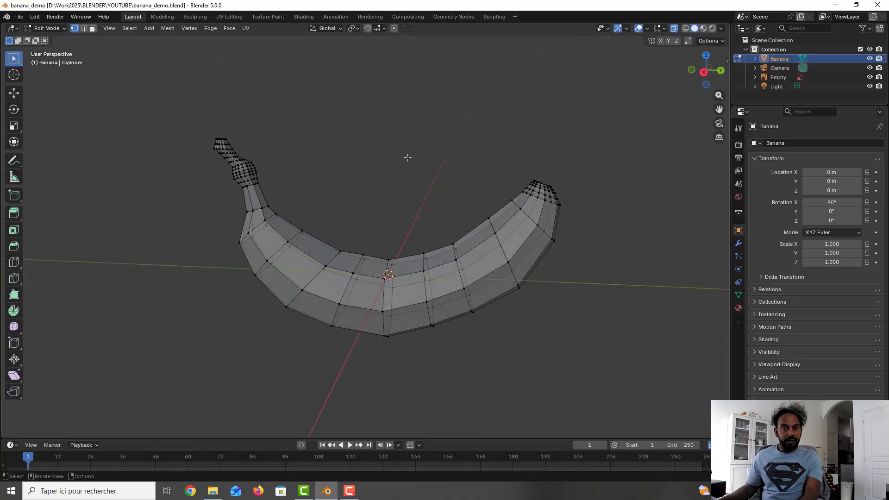
click(673, 31)
middle_drag(534, 146, 518, 154)
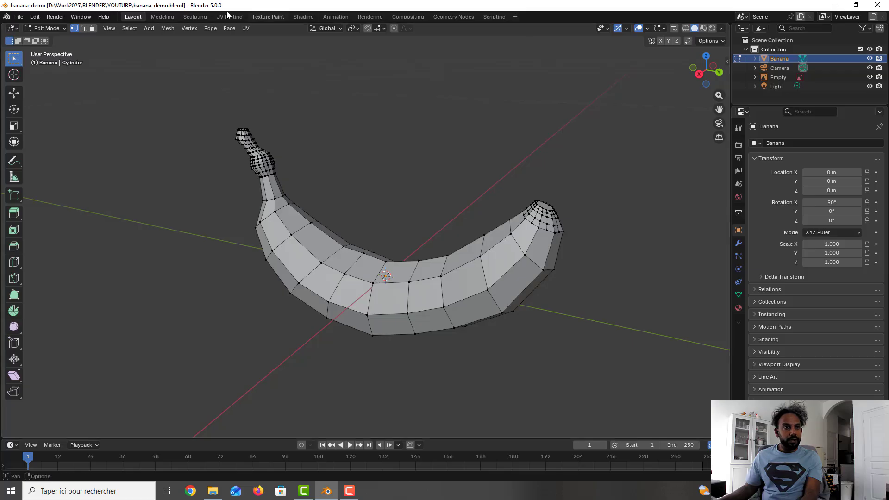
click(191, 17)
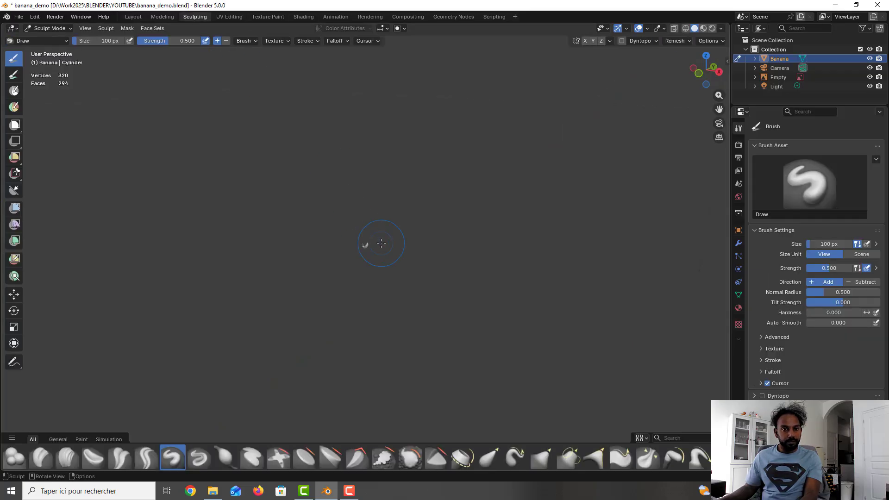
scroll(381, 243, up, 10)
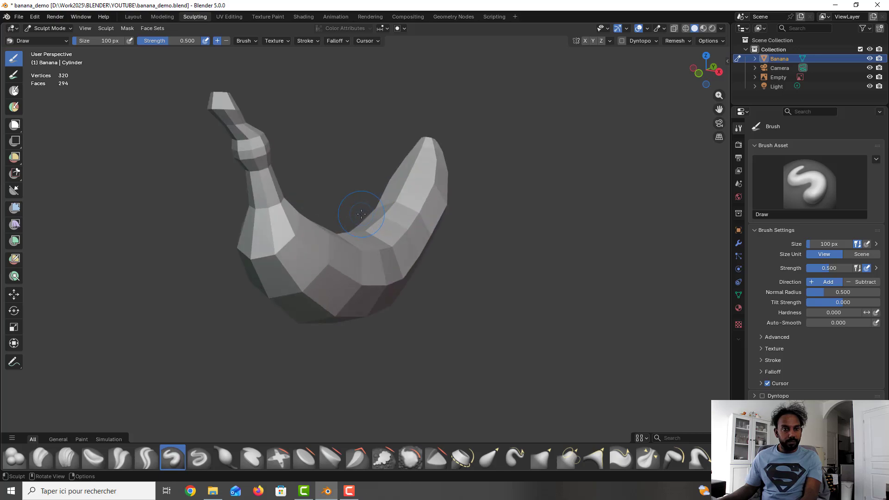
middle_drag(361, 214, 295, 228)
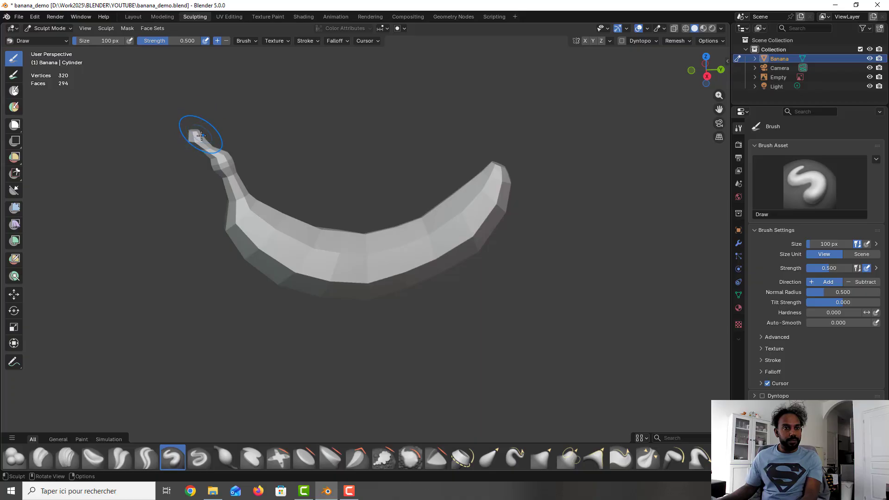
Sculpt the stem tip with a few Draw brush strokes at 100 px size and 0.500 strength
drag(198, 139, 207, 145)
mouse_move(207, 145)
mouse_down()
mouse_move(215, 155)
mouse_move(203, 144)
mouse_move(234, 134)
mouse_up()
middle_drag(234, 134, 166, 156)
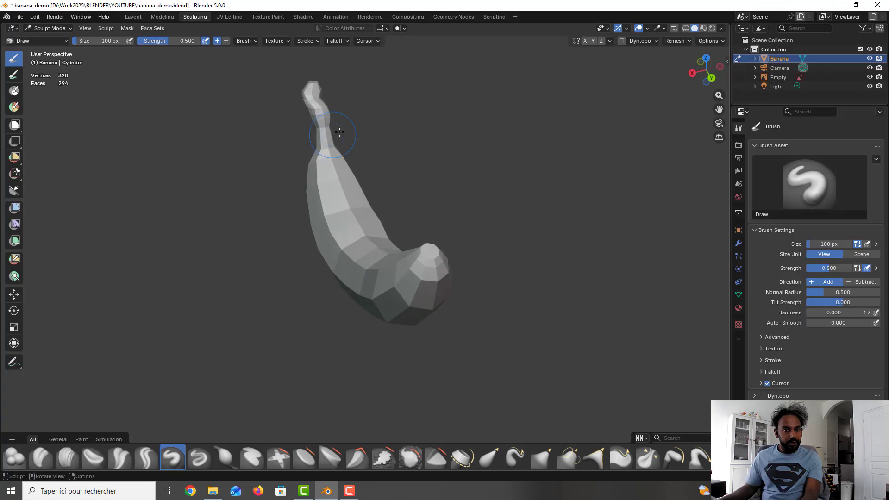
shift+middle_drag(333, 139, 294, 236)
drag(290, 185, 283, 176)
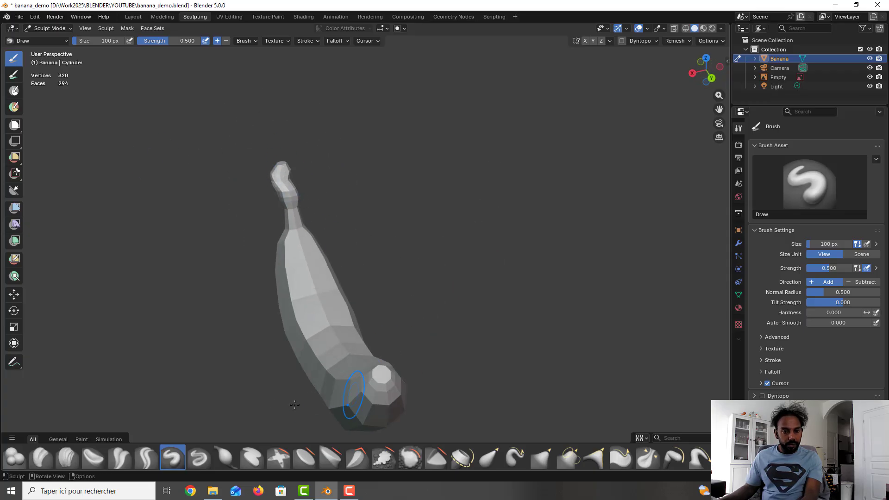
Pull the stem tip slightly with the Grab Silhouette brush at 100 px size and 0.400 strength
click(591, 460)
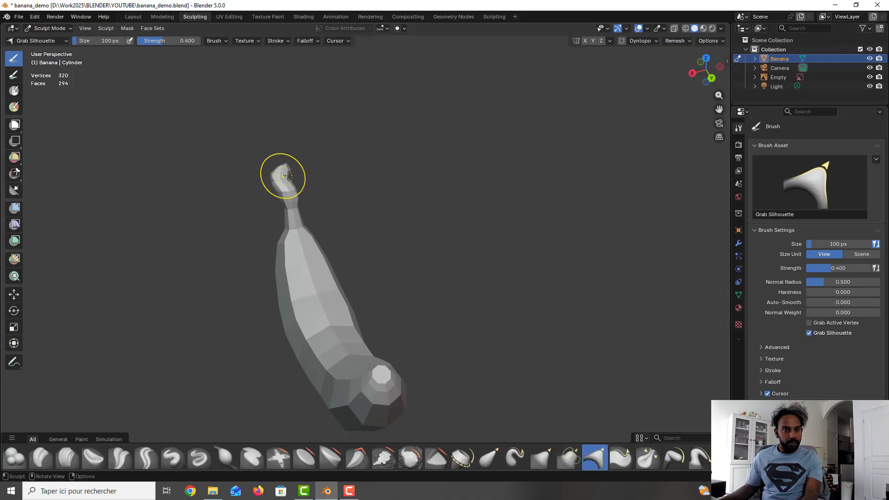
drag(281, 175, 279, 182)
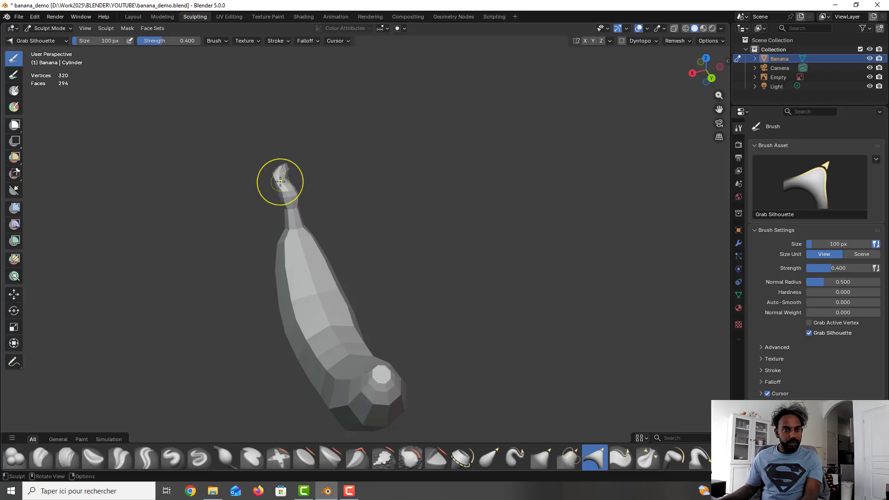
middle_drag(280, 182, 261, 215)
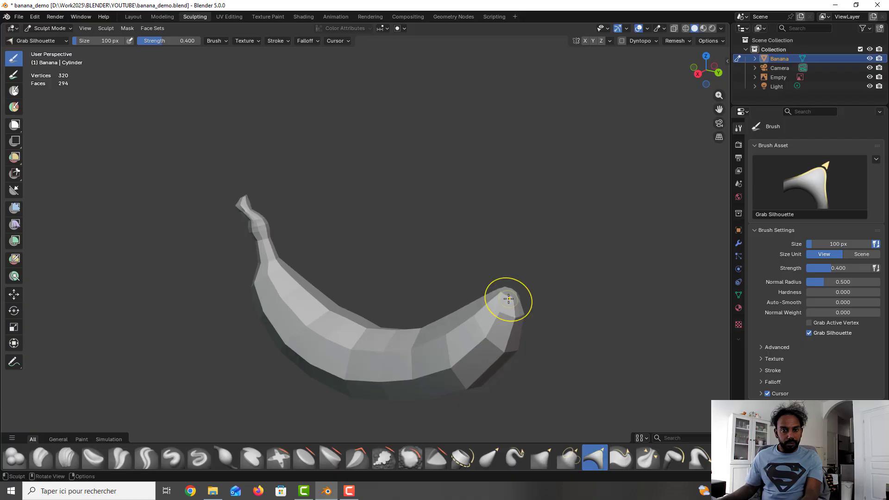
Sculpt the blossom end of the banana with the Draw brush at 0.500 strength to roughen its tip
click(167, 458)
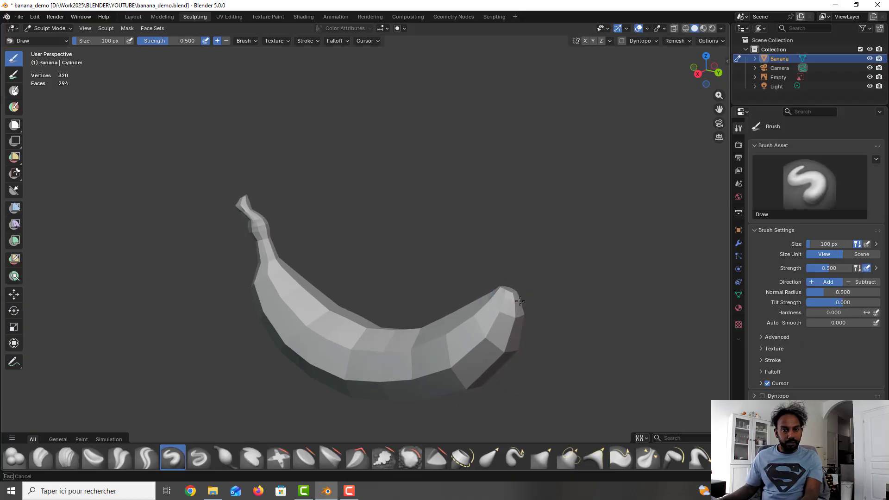
drag(520, 300, 511, 292)
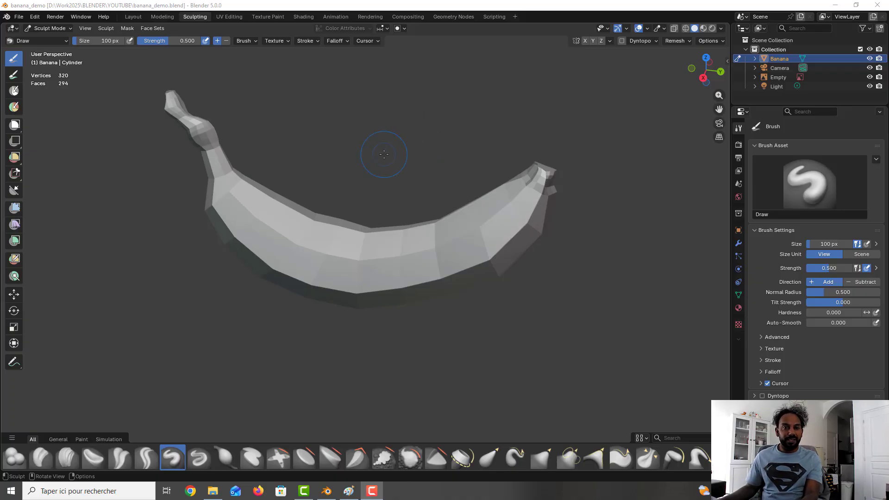
mouse_move(384, 154)
middle_down()
mouse_move(295, 176)
mouse_move(393, 145)
mouse_move(351, 162)
mouse_move(366, 160)
middle_up()
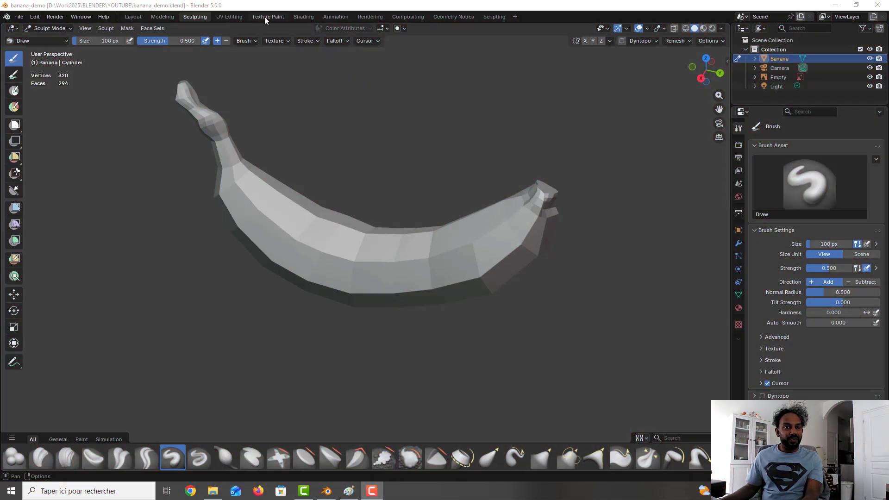
Open the Texture Paint workspace and inspect the banana there
click(266, 17)
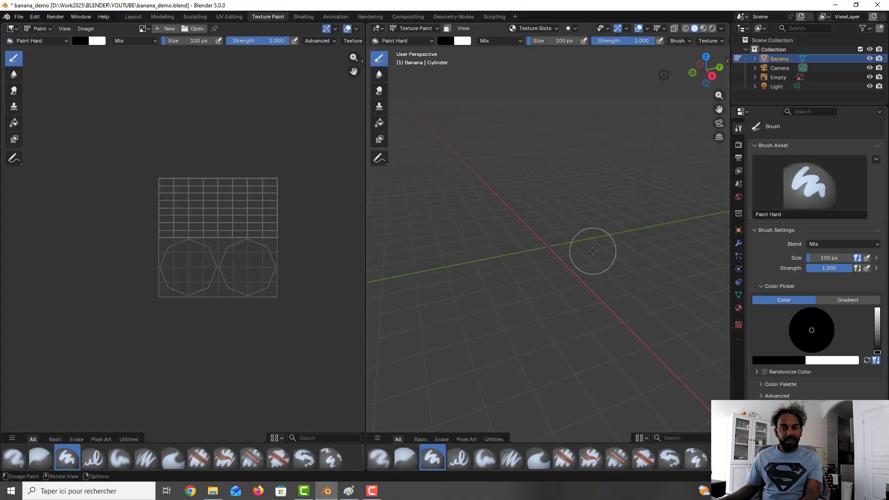
scroll(574, 234, up, 6)
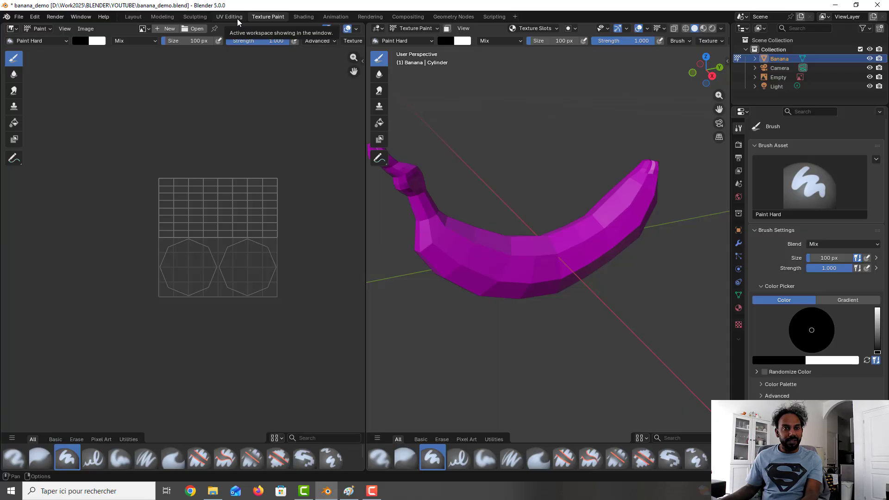
In the Modeling workspace, return the banana to Object Mode, add a Subdivision Surface modifier and save the file
click(161, 17)
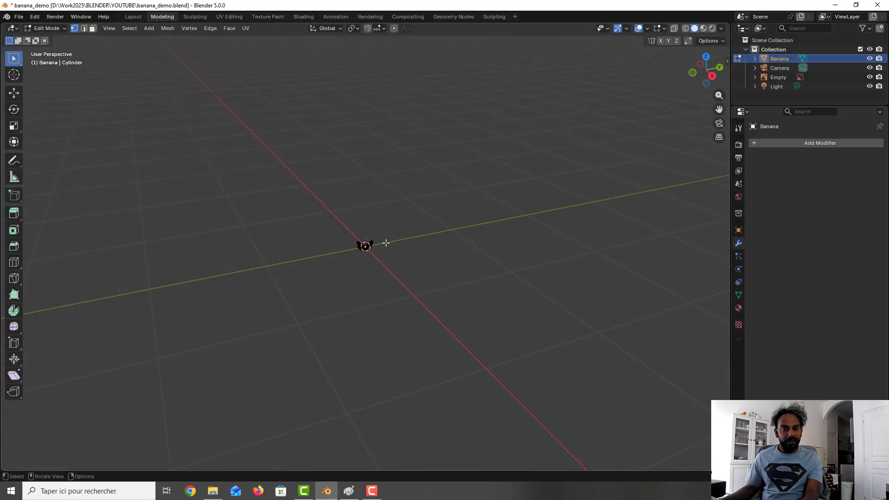
key(Tab)
scroll(386, 243, up, 10)
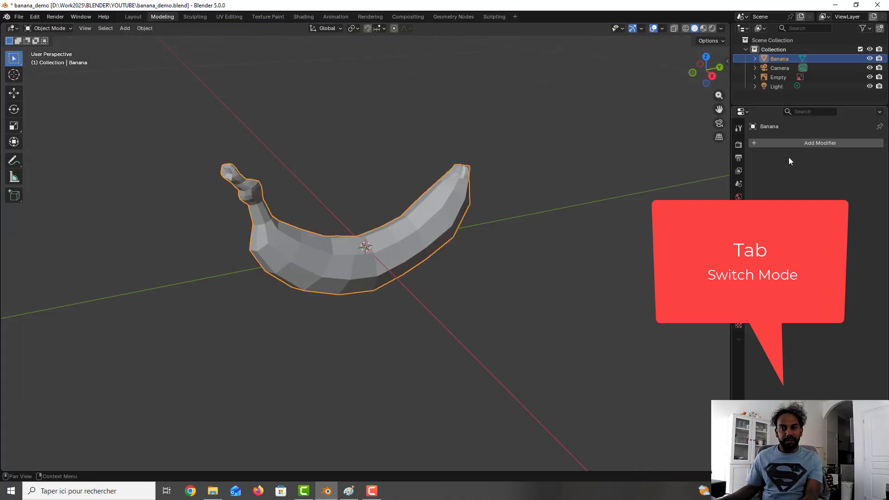
click(792, 145)
mouse_move(763, 167)
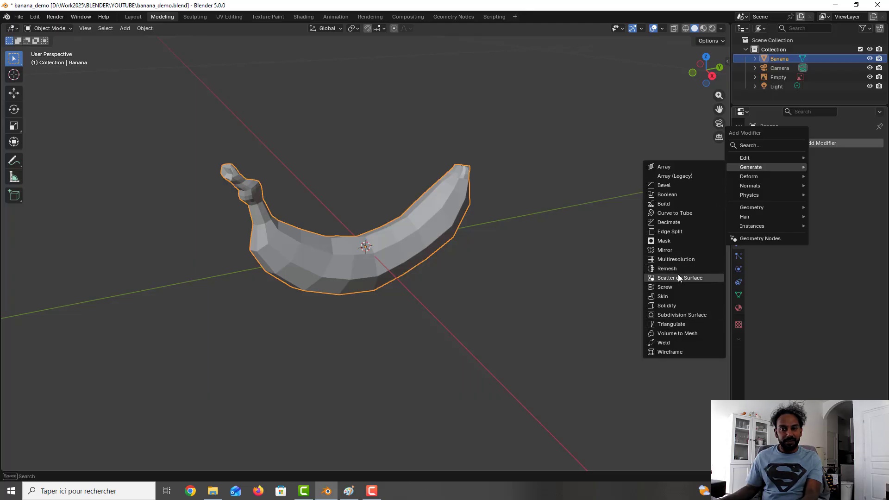
click(685, 312)
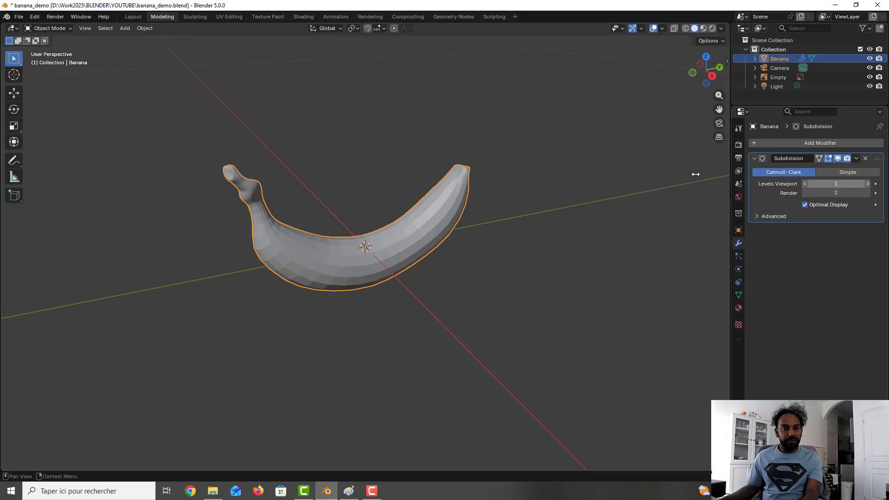
key(ctrl+s)
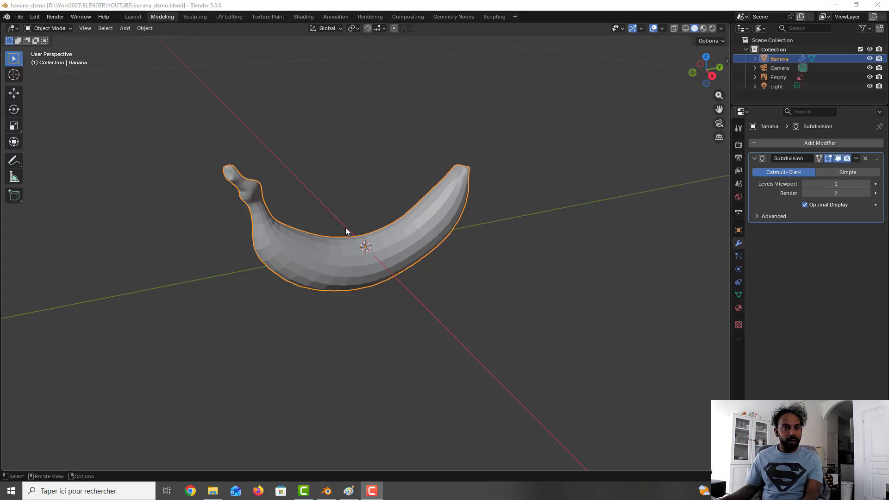
Apply Shade Auto Smooth to the banana
scroll(344, 215, up, 1)
right_click(346, 240)
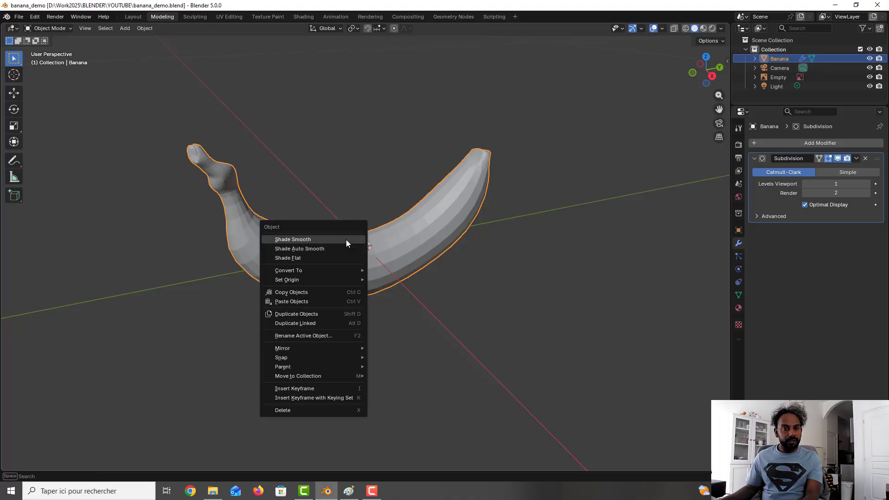
click(332, 246)
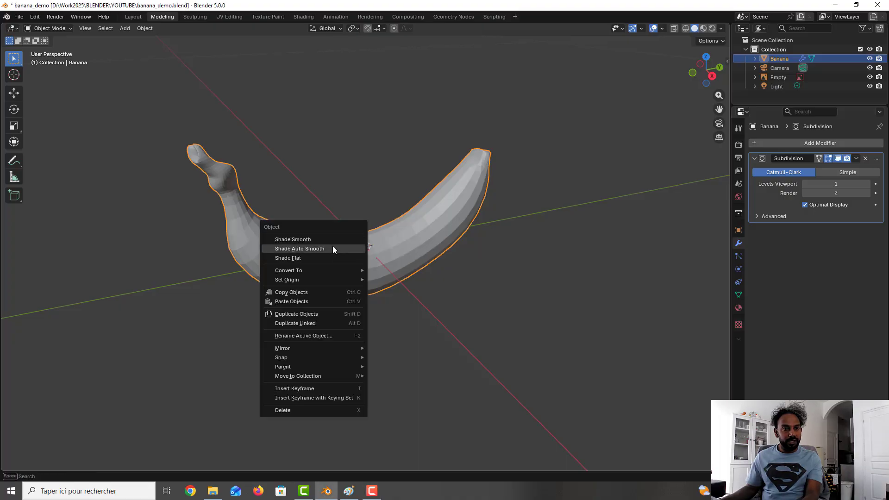
middle_drag(401, 226, 363, 202)
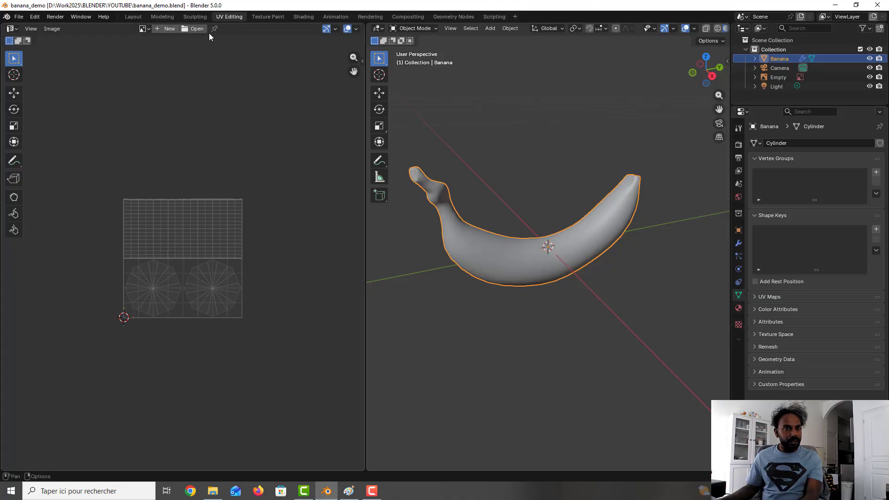
In UV Editing, create a blank 1024 by 1024 px image and unwrap the whole banana with Smart UV Project at a 66° angle limit
click(166, 30)
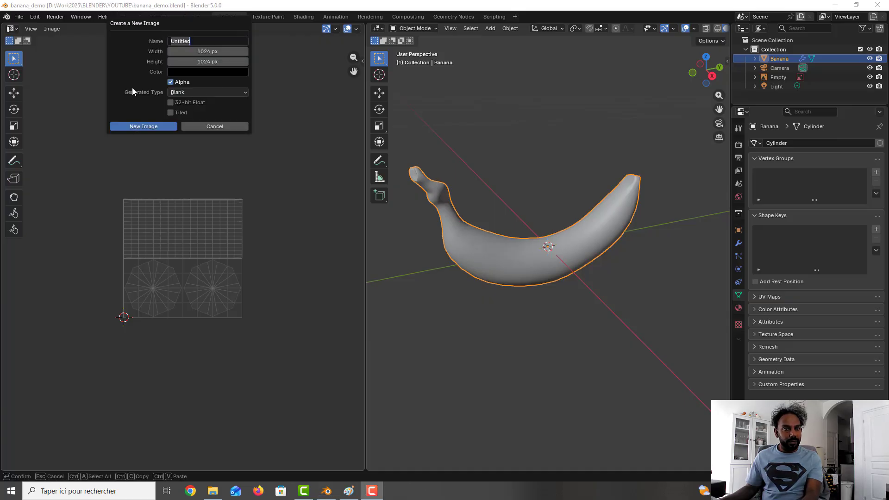
click(131, 126)
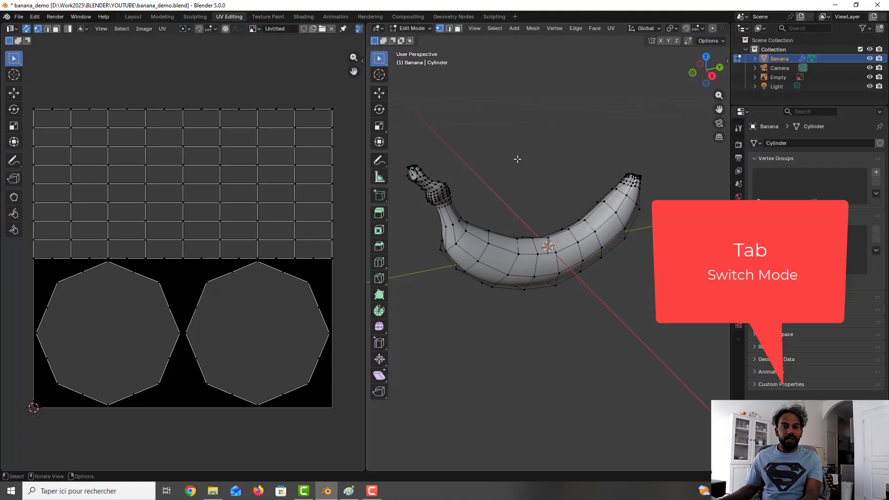
key(a)
click(610, 29)
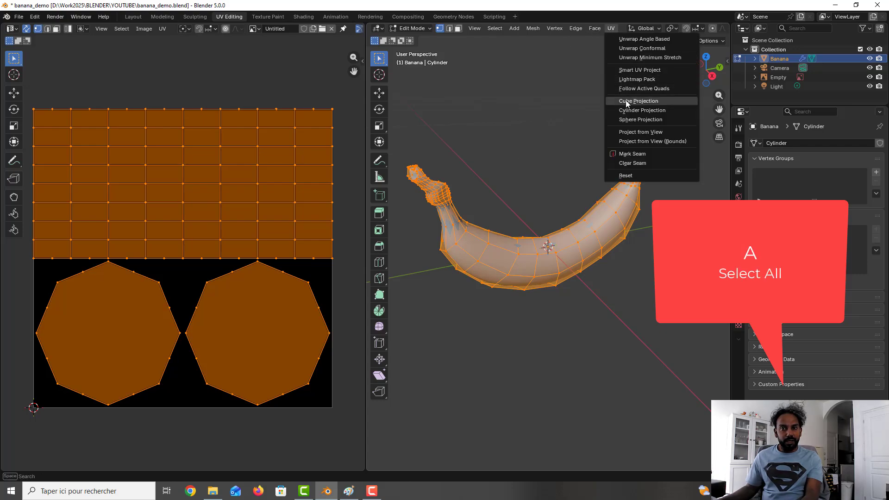
click(636, 70)
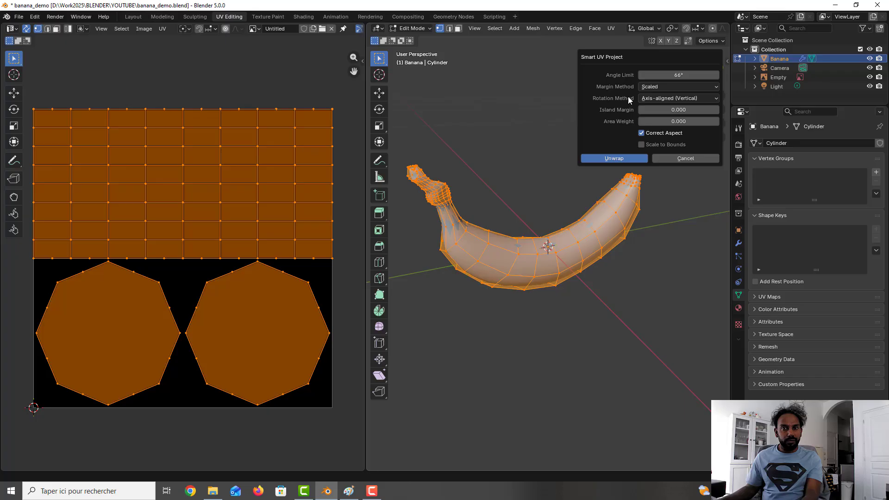
click(630, 159)
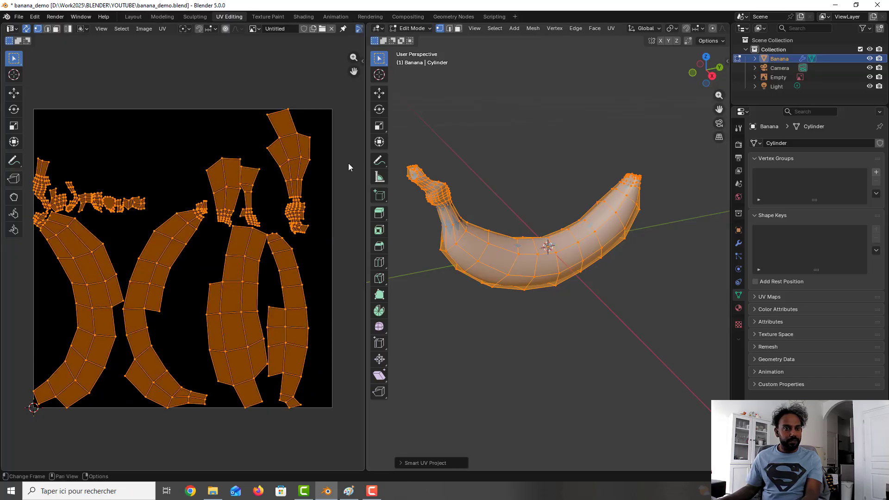
key(Tab)
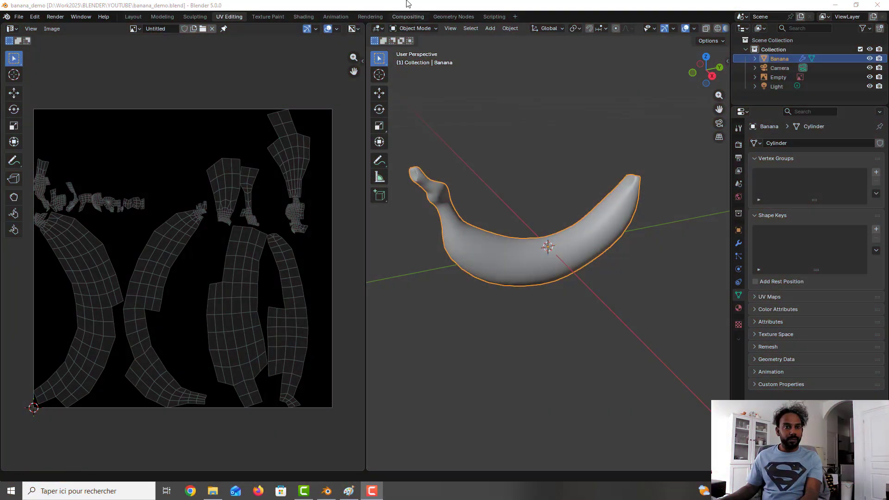
In the Texture Paint workspace, create a new material for the banana
click(268, 17)
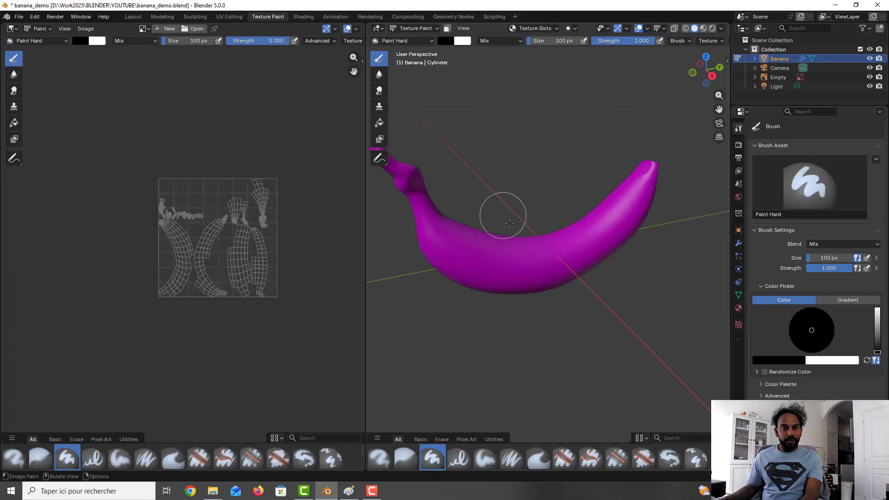
click(738, 309)
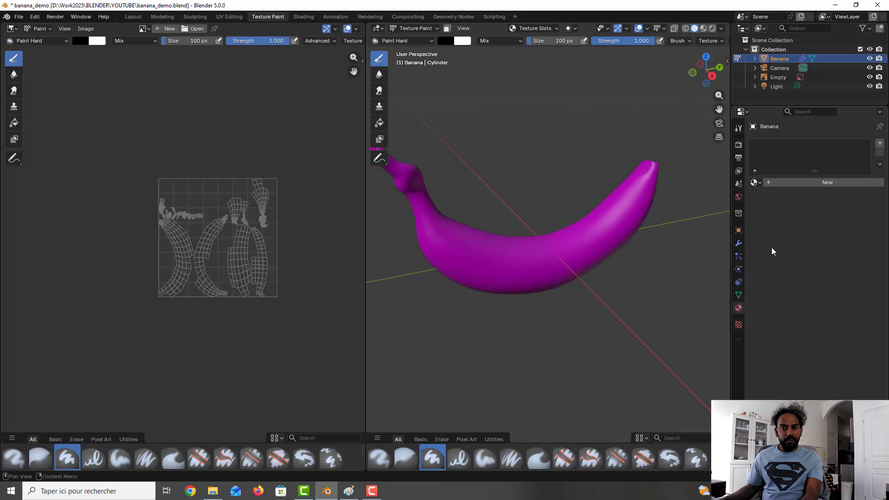
click(809, 185)
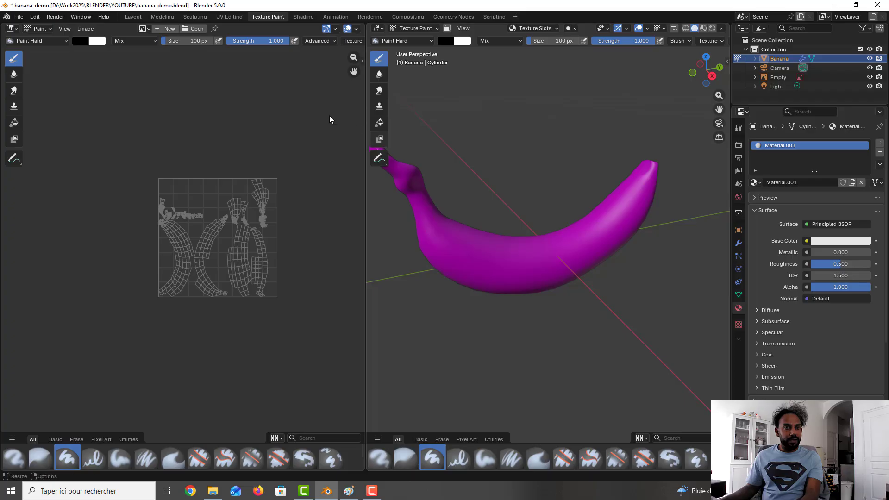
Create a blank 1024 by 1024 px image for the paint image editor and save the file
click(161, 29)
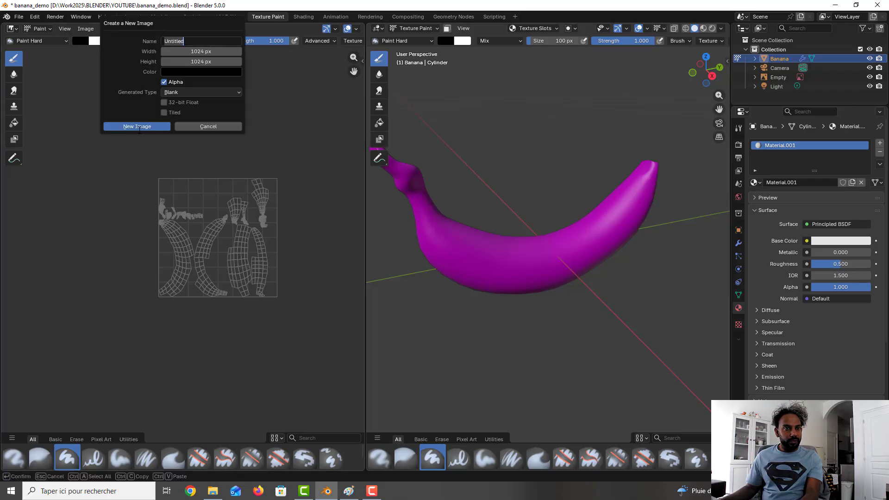
key(F9)
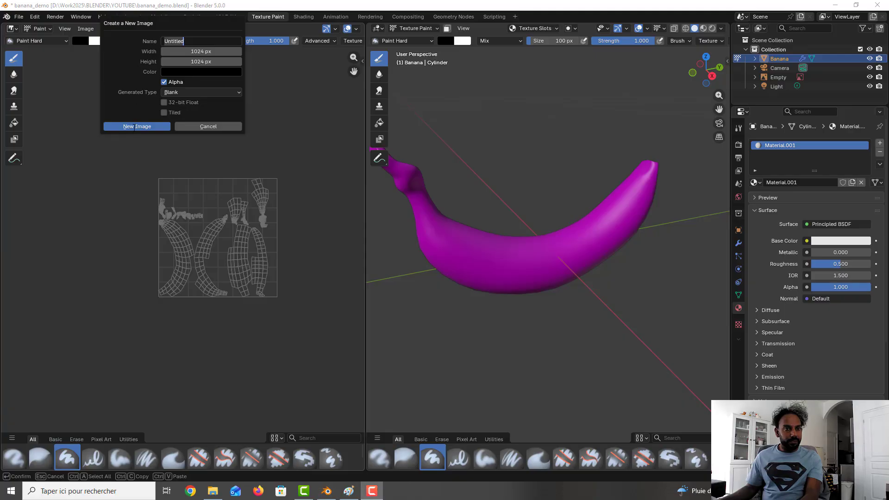
click(135, 127)
scroll(222, 179, down, 2)
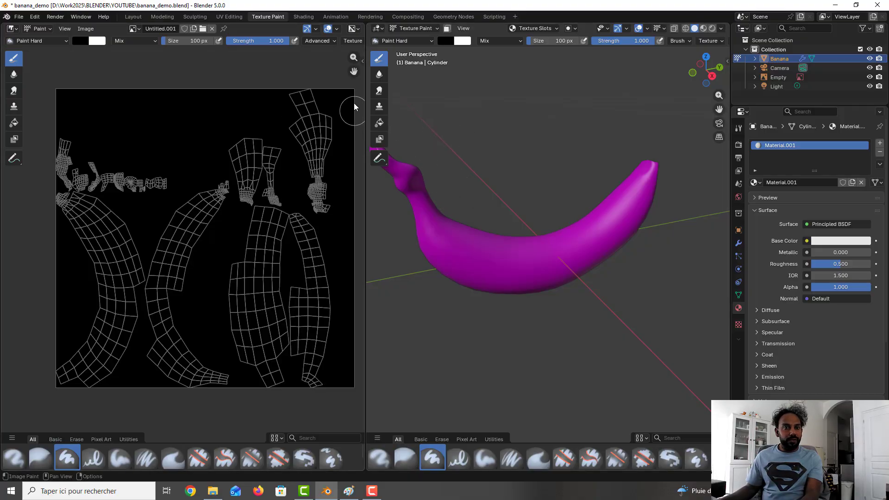
key(ctrl+s)
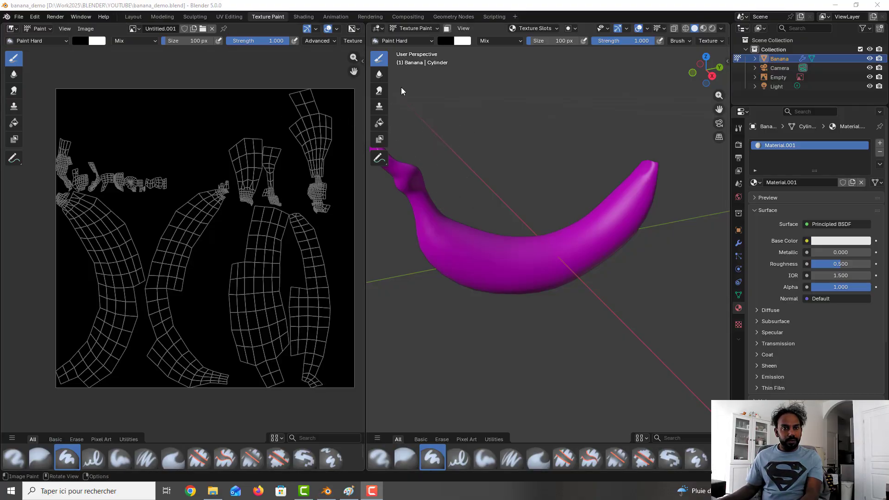
Set the paint colour to #D6AF48 and try to cover the banana with it using the Fill tool
click(448, 39)
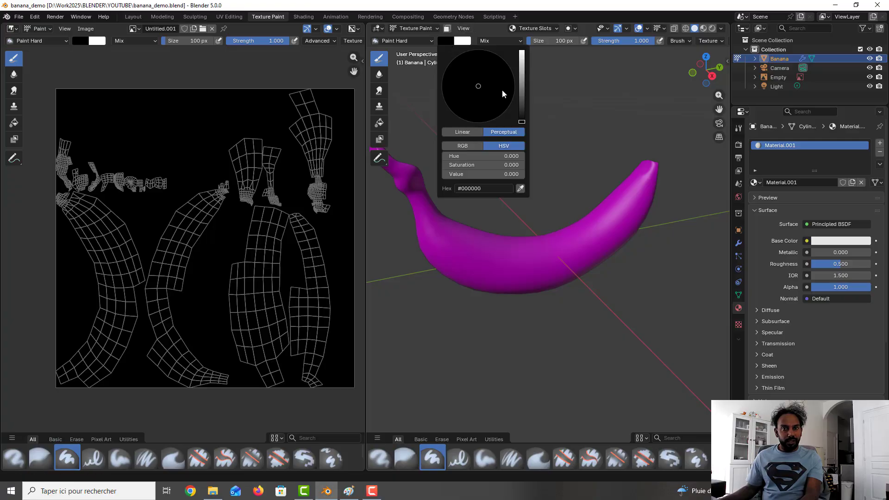
click(476, 105)
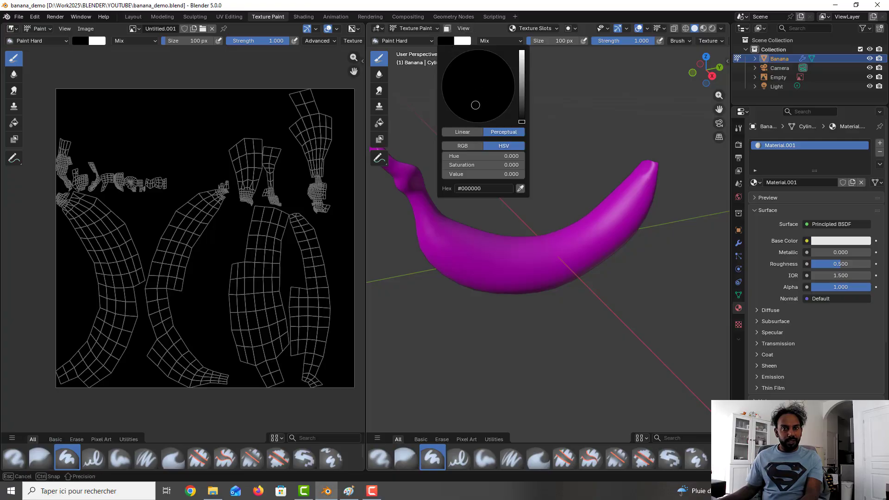
click(522, 68)
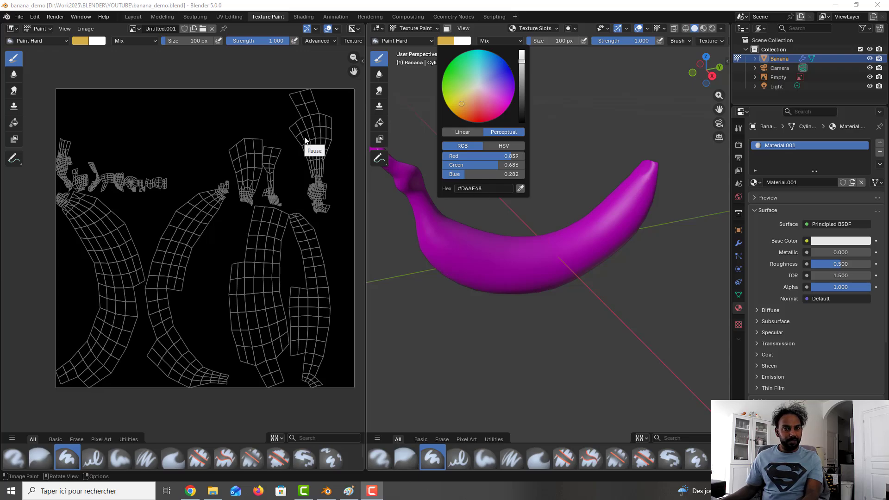
click(379, 123)
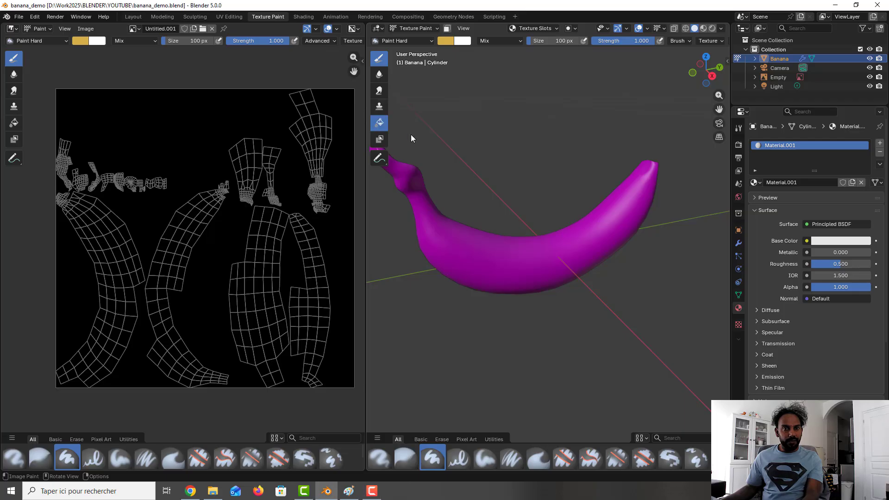
click(462, 236)
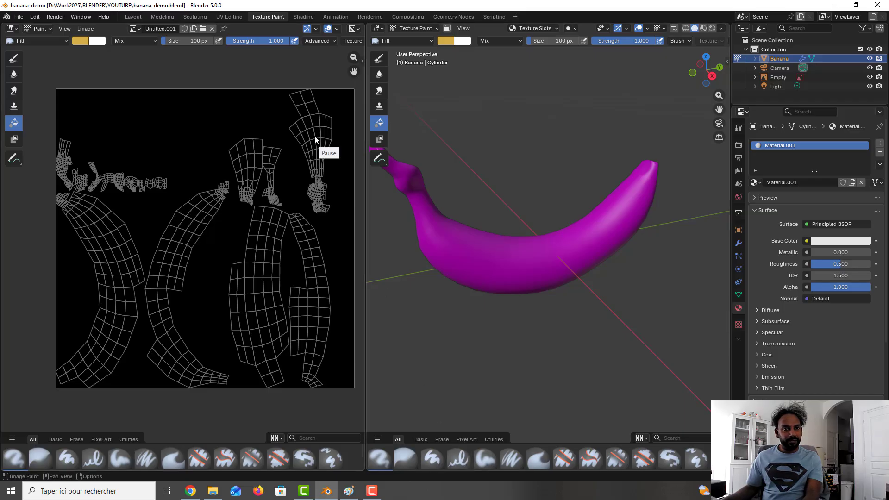
Assign an Image Texture with a new blank 1024 by 1024 px image to the material's Base Color and fill the banana with the yellow paint colour
click(807, 241)
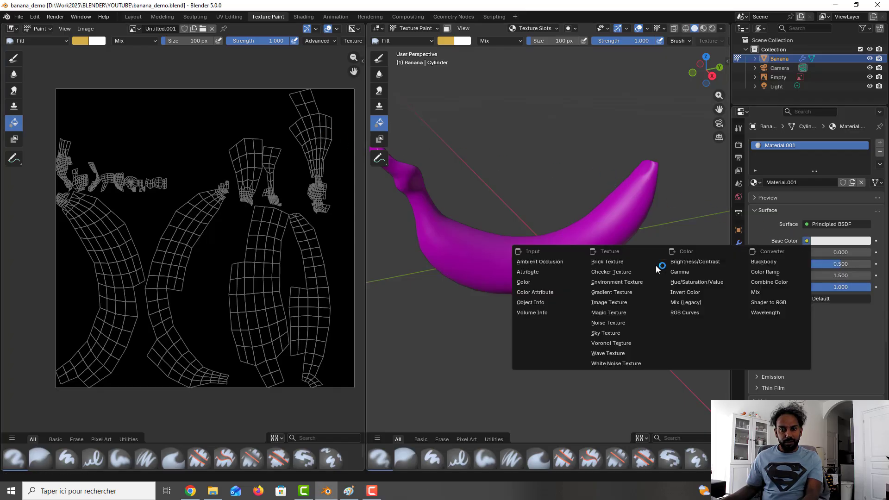
click(608, 302)
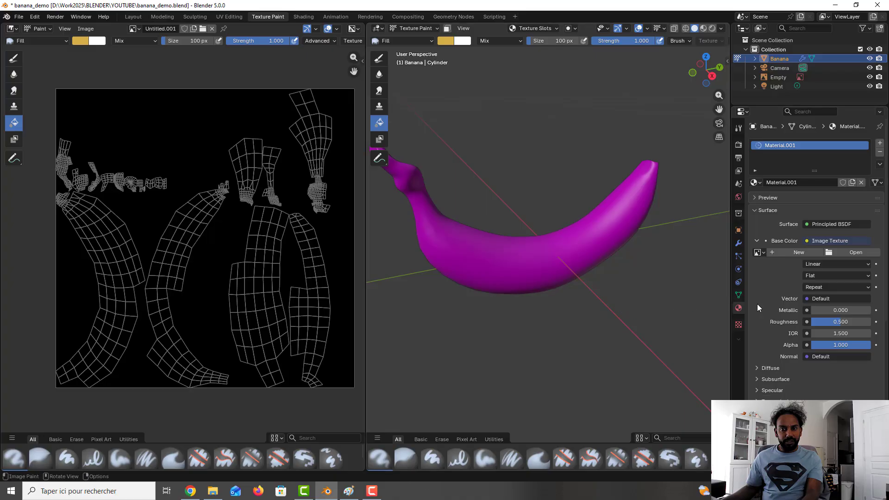
click(805, 254)
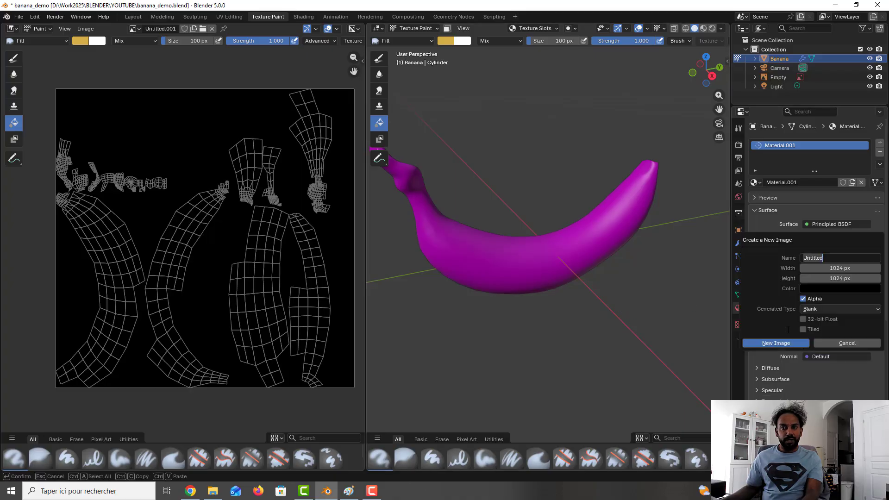
click(775, 343)
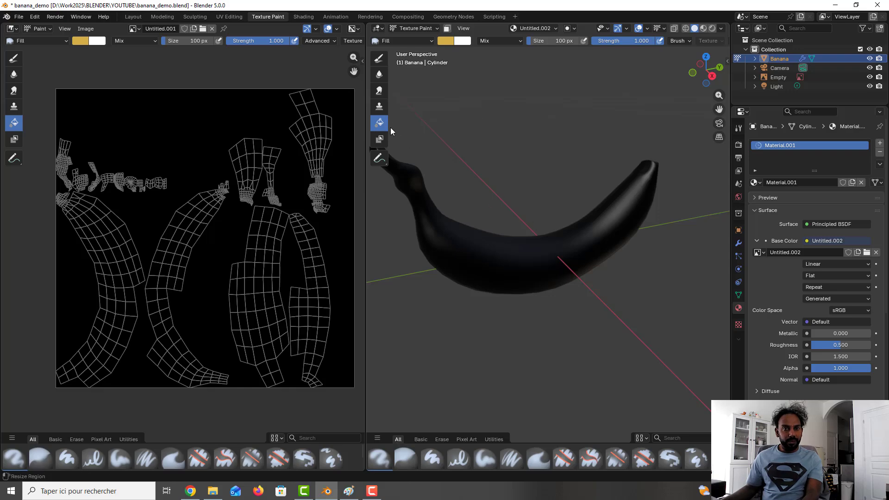
click(458, 239)
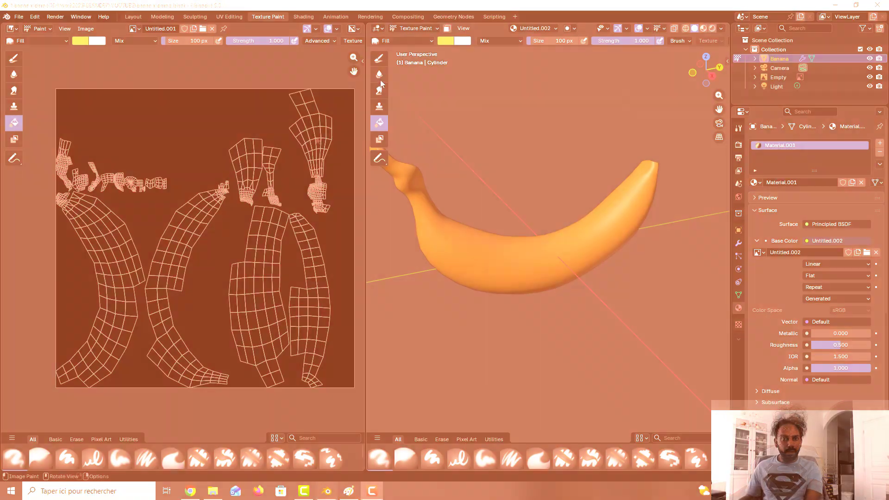
Switch to the Draw paint brush and set its colour to the greenish yellow #AFA33F
click(379, 58)
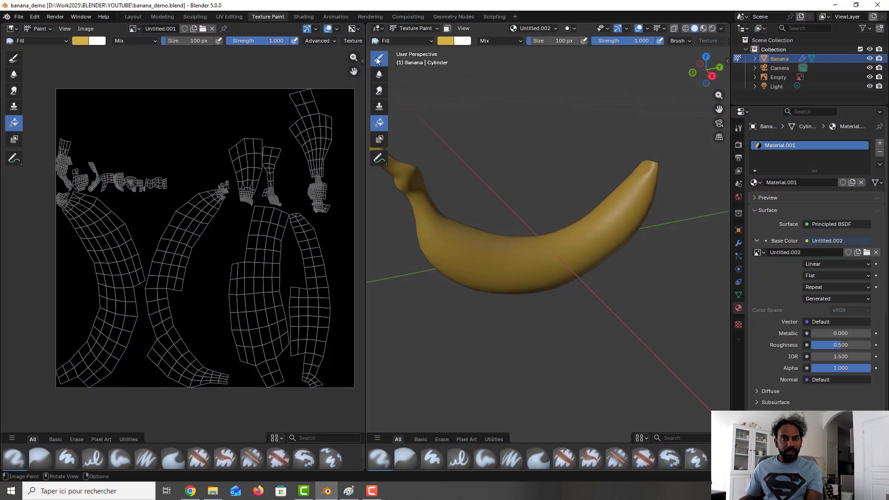
click(449, 42)
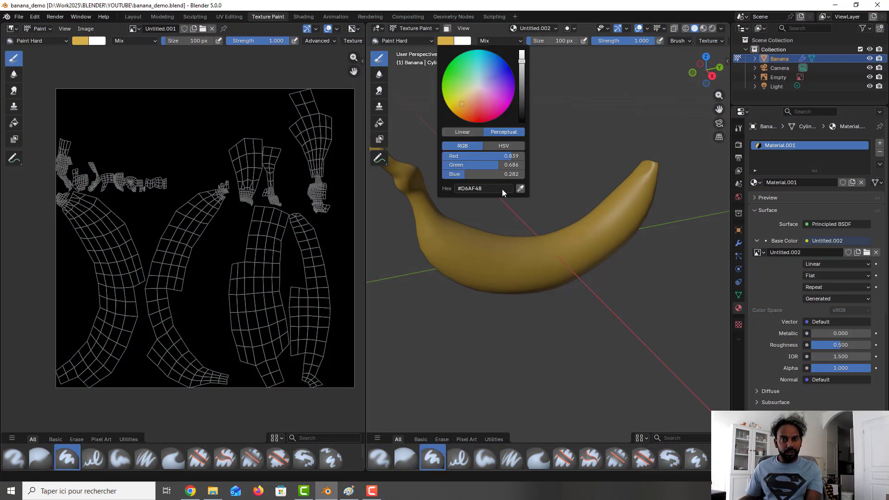
click(473, 187)
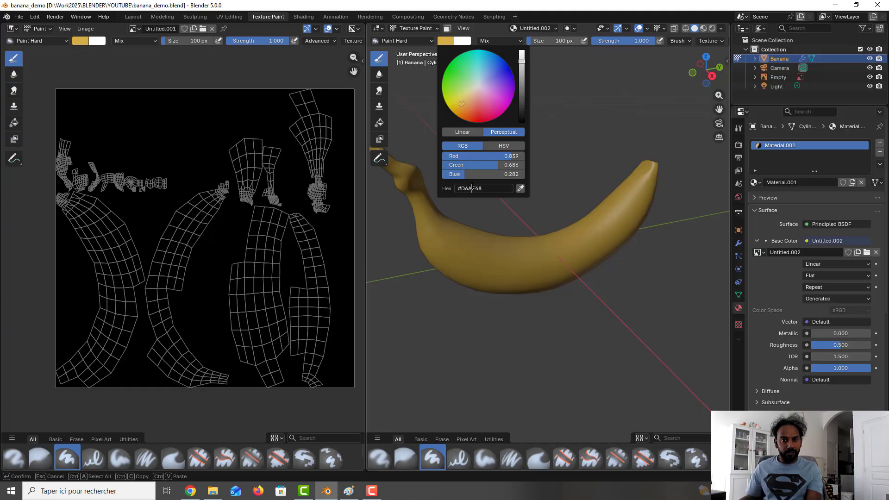
key(ctrl+a)
text(#AFA33F)
key(Return)
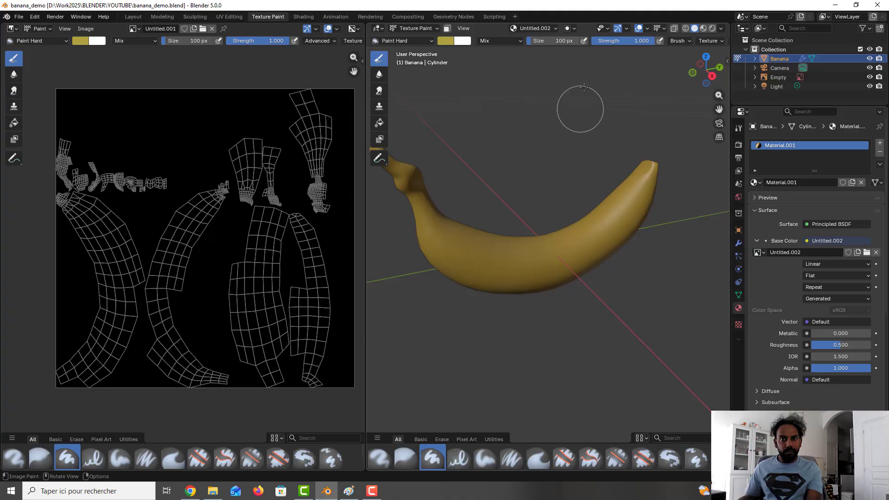
Set the brush size to 200 px, try a strength of 0.5 and settle on a strength of 0.25
click(546, 41)
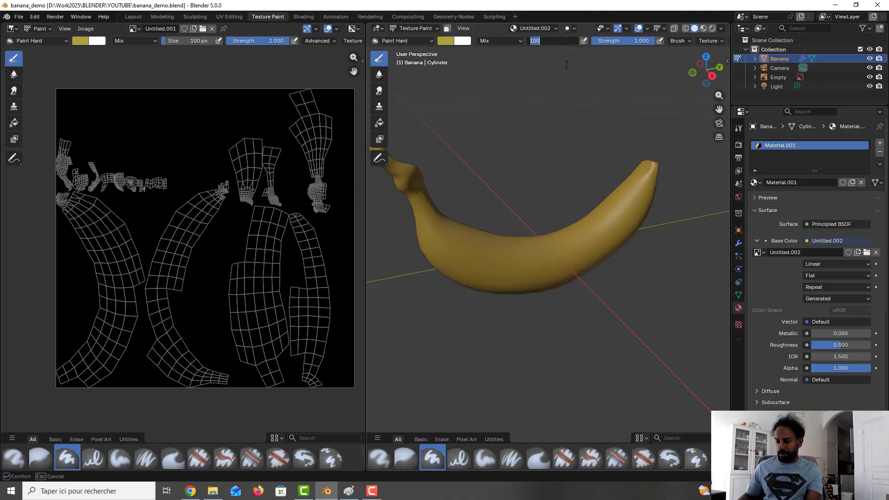
text(200)
key(Return)
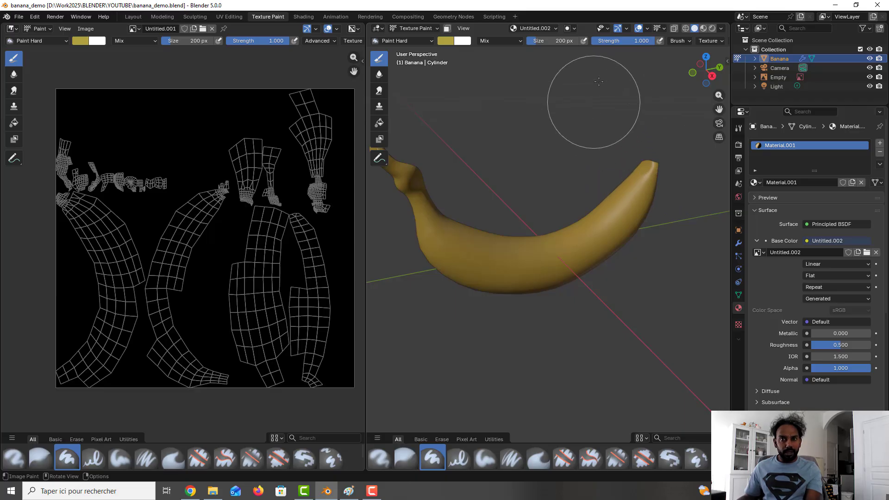
click(626, 42)
text(0)
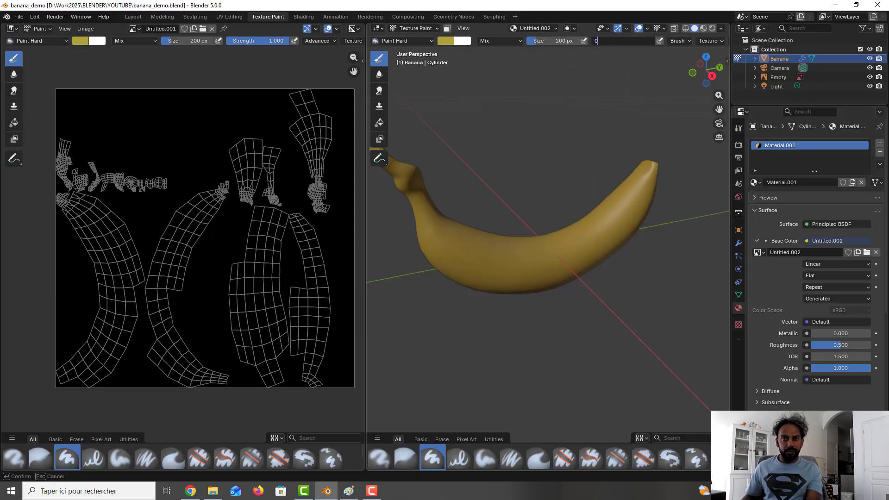
text(.5)
key(Return)
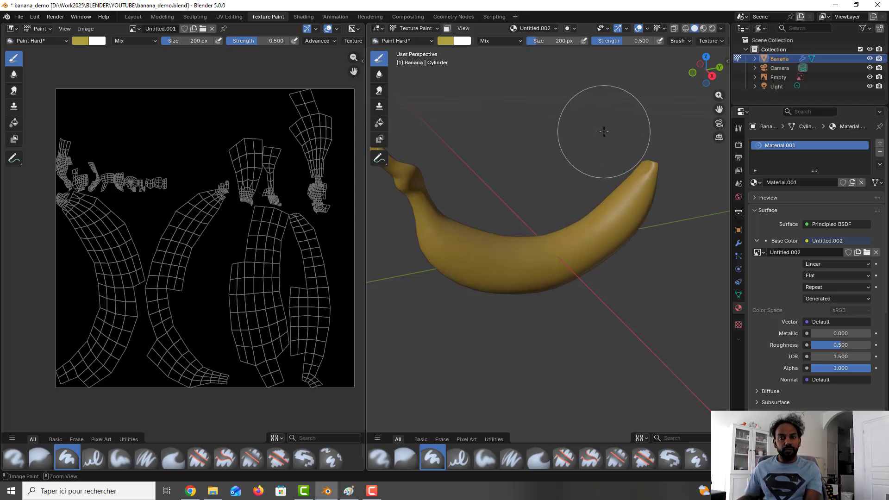
click(616, 41)
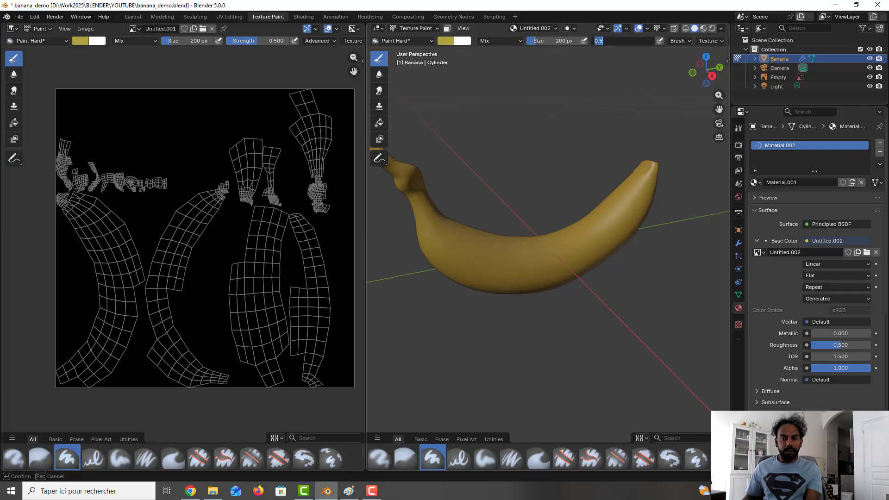
text(0.25)
key(Return)
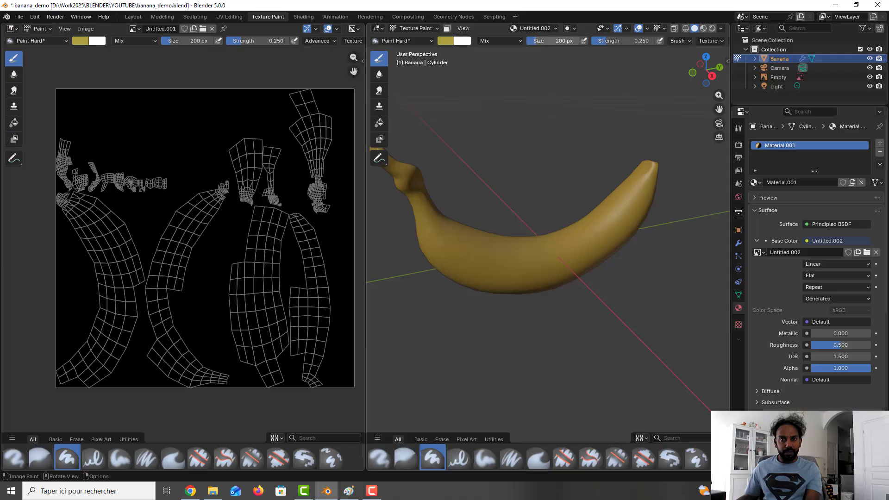
Try a brush size of 100 px and restore the size to 200 px
click(546, 40)
text(100)
key(Return)
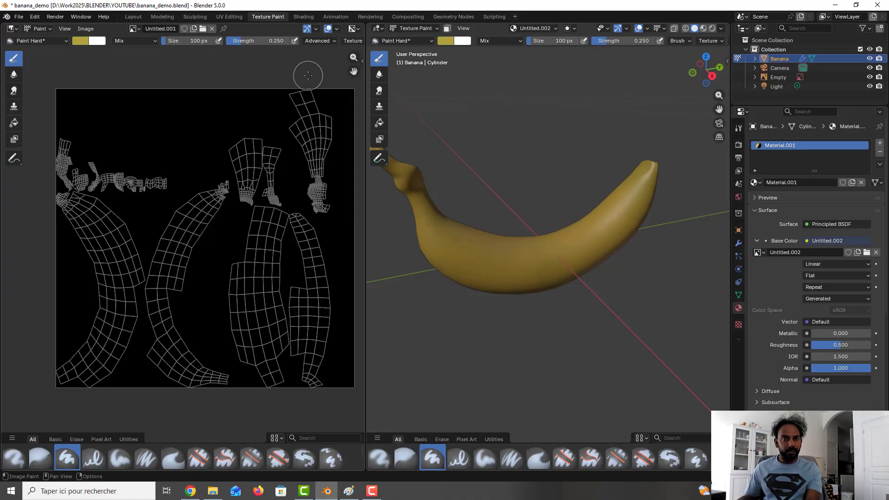
click(567, 40)
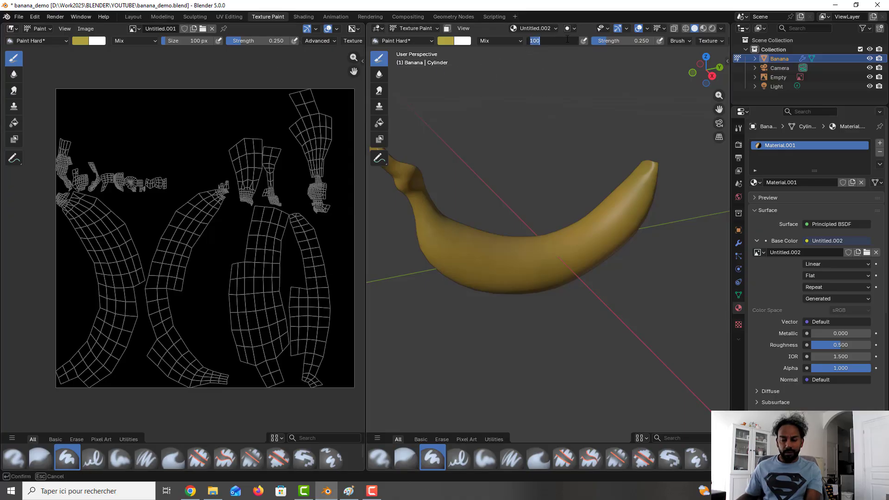
text(2)
key(Return)
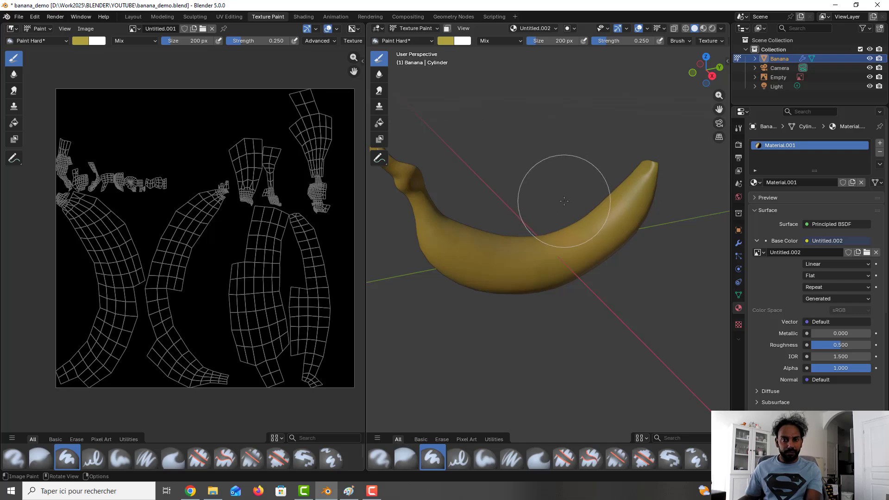
middle_drag(564, 200, 421, 193)
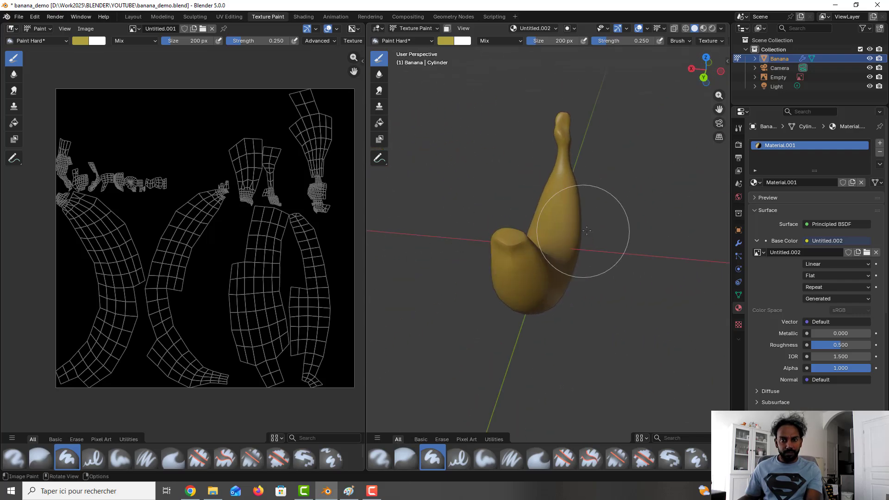
middle_drag(588, 217, 480, 251)
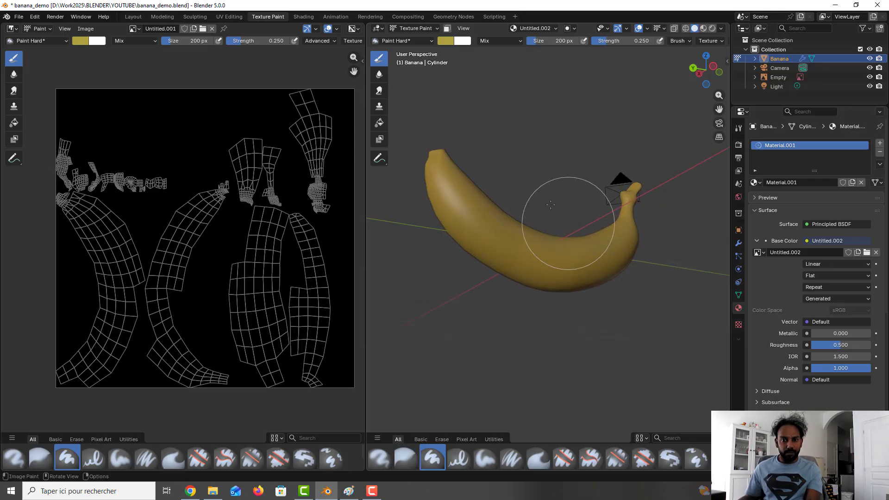
mouse_move(527, 148)
middle_down()
mouse_move(545, 211)
mouse_move(689, 240)
mouse_move(654, 212)
middle_up()
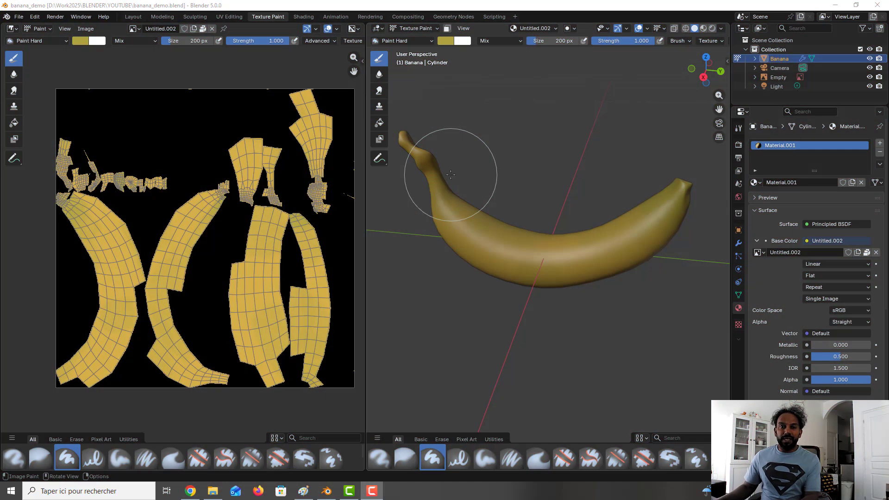
Create a new texture for the paint brush and set its type to Noise
middle_drag(560, 183, 558, 179)
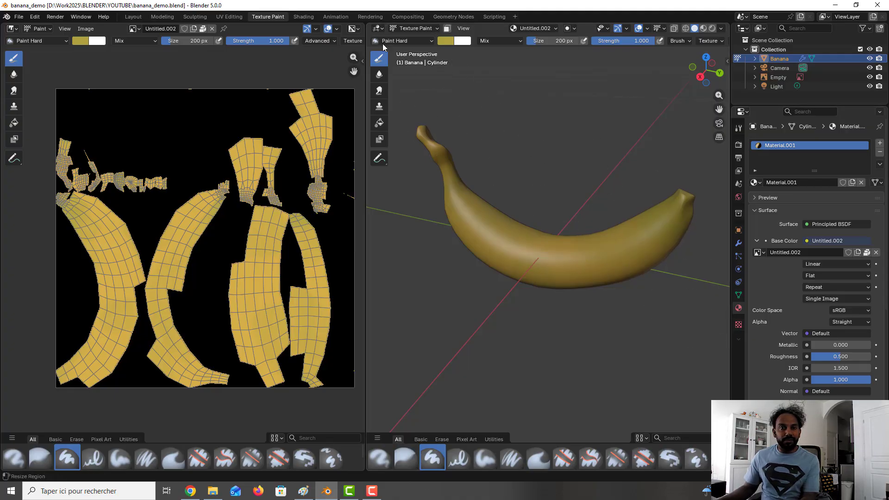
click(738, 324)
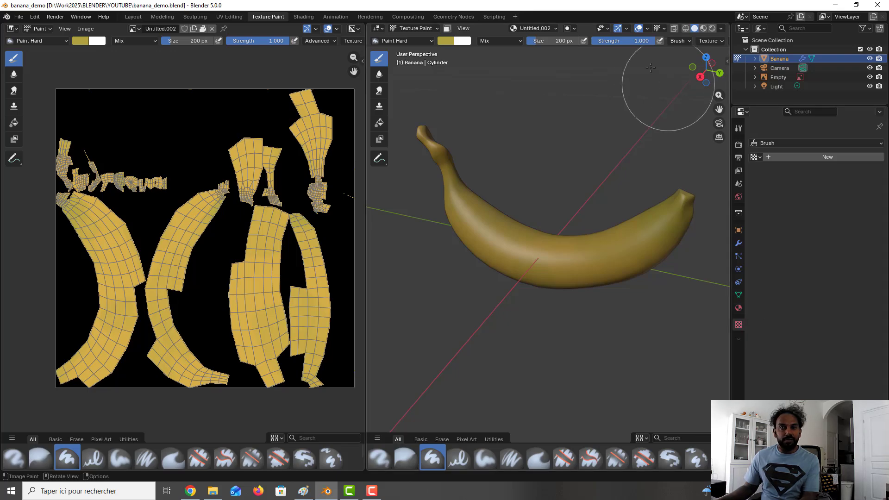
click(681, 40)
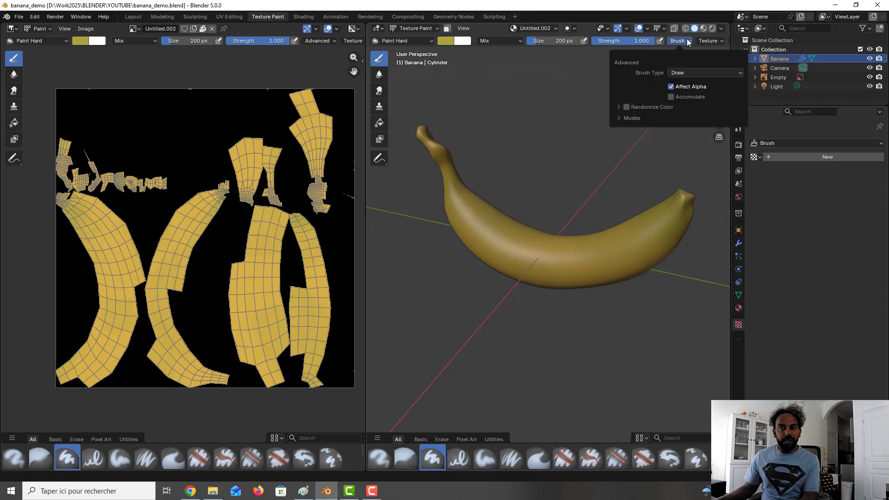
click(715, 38)
click(716, 41)
click(713, 55)
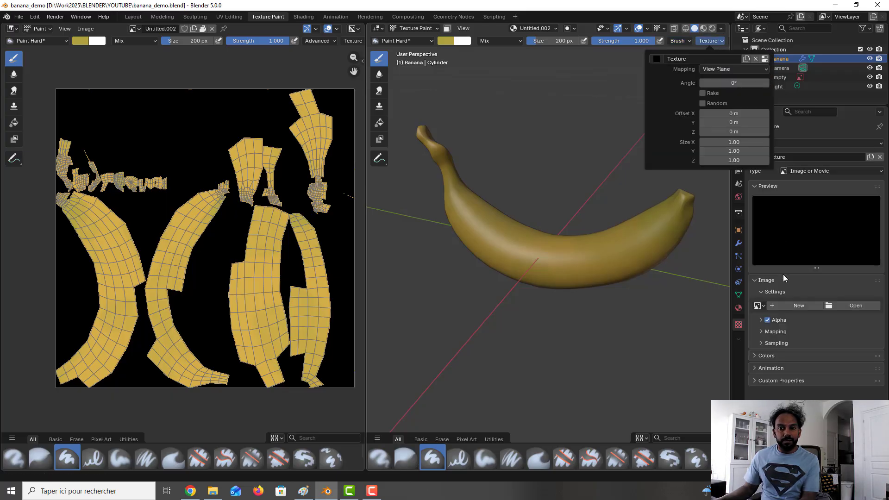
click(821, 171)
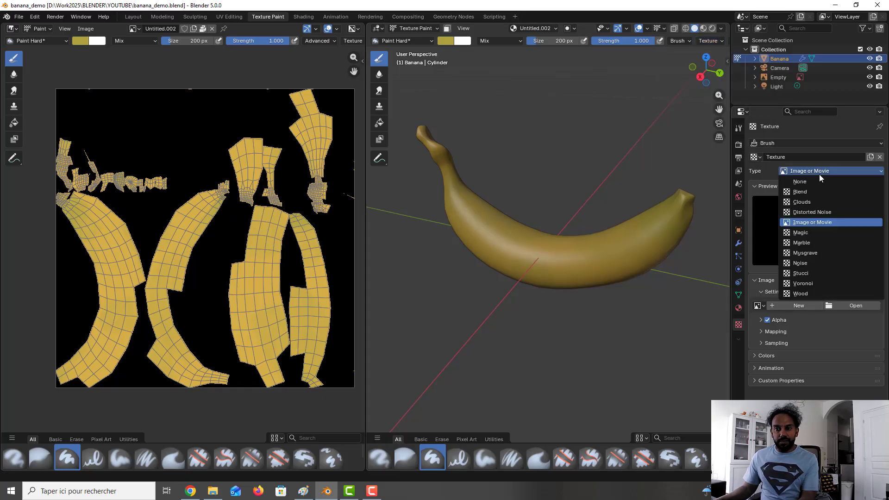
click(803, 262)
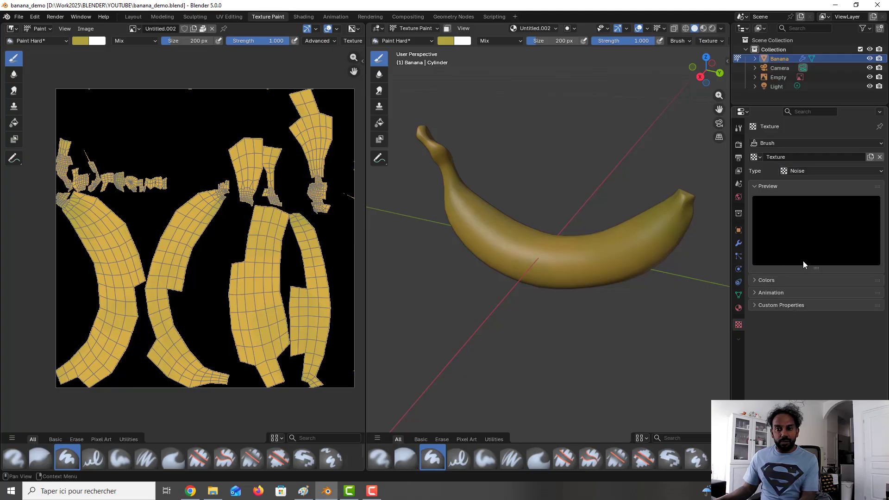
Enable the Color Ramp for the noise texture and move its black stop close to the white stop for sparse speckles
click(754, 280)
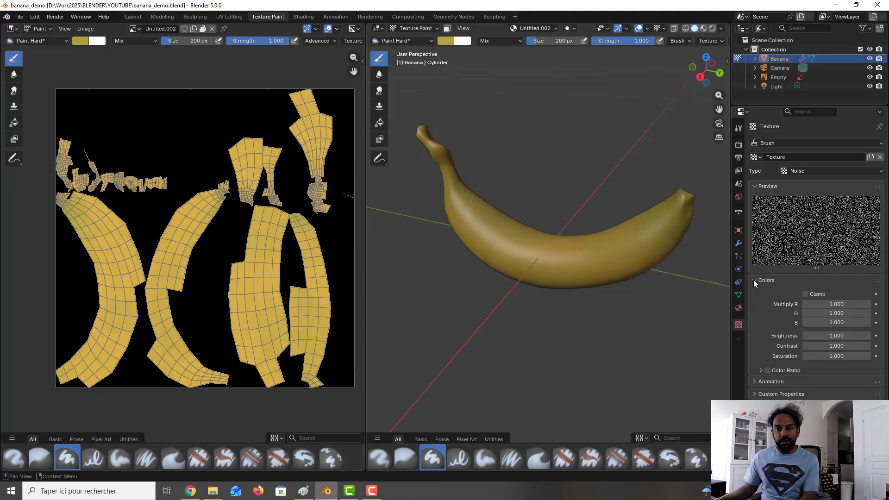
click(761, 370)
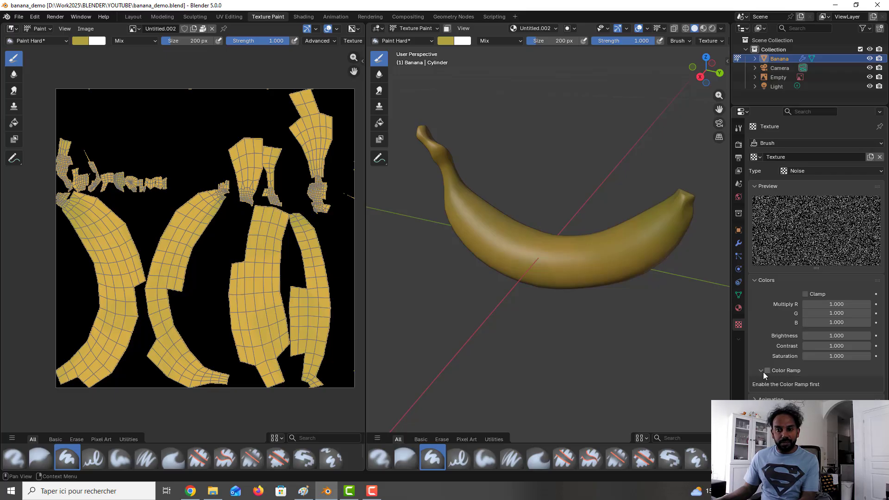
click(767, 370)
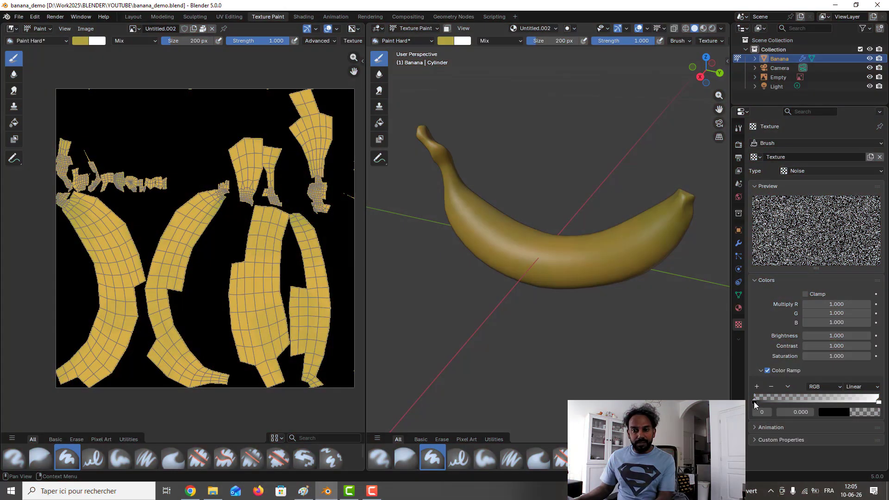
drag(753, 401, 878, 406)
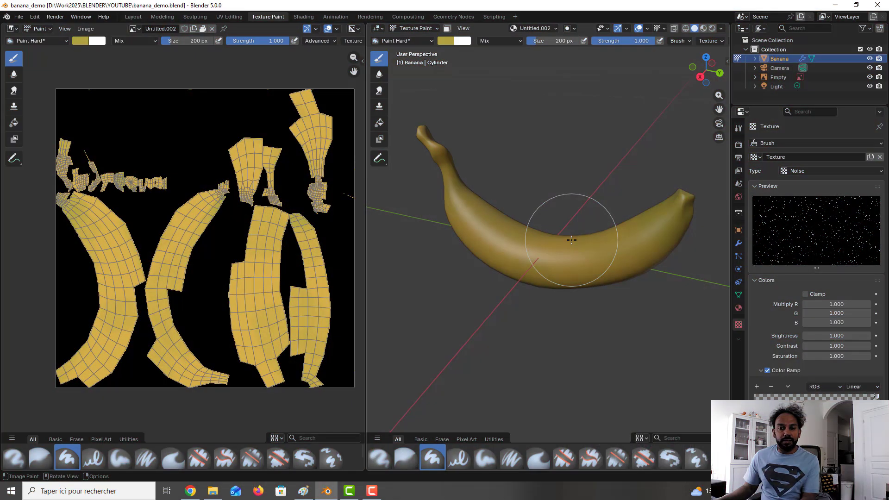
Set the brush colour to the dark brown #302219
click(446, 40)
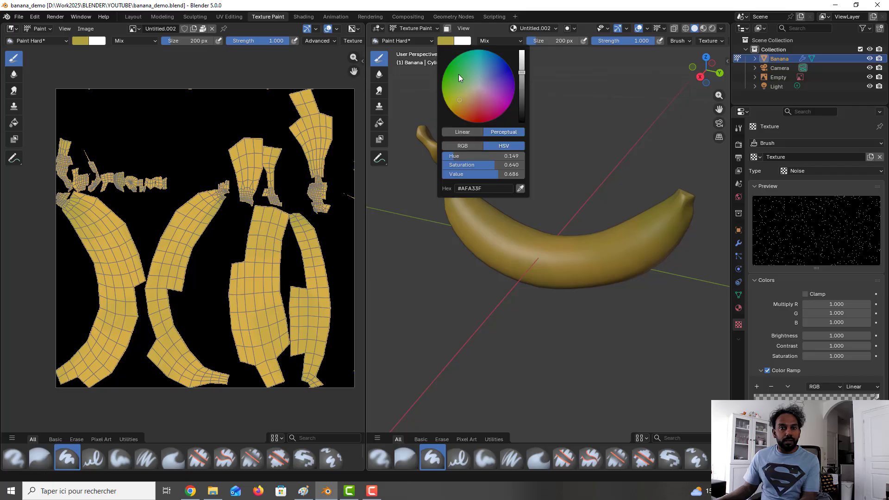
click(473, 187)
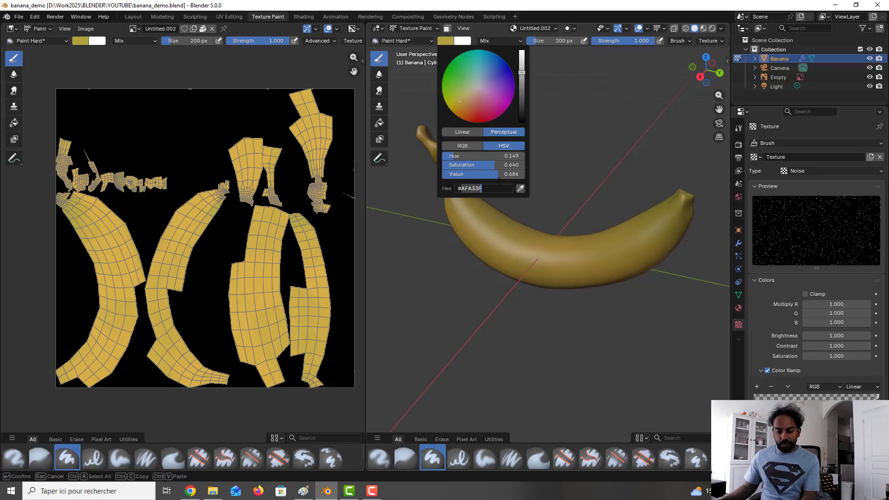
key(ctrl+a)
text(#302219)
key(Return)
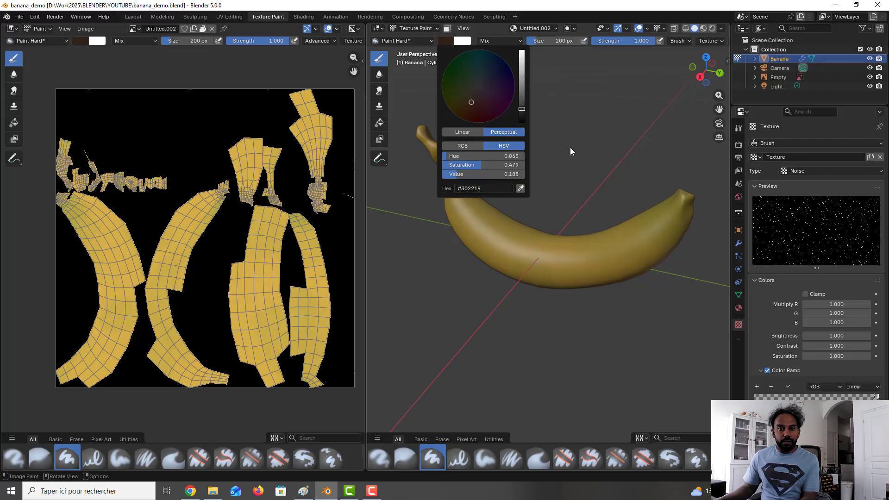
Try a brush strength of 0.5 and settle on 0.4
click(616, 40)
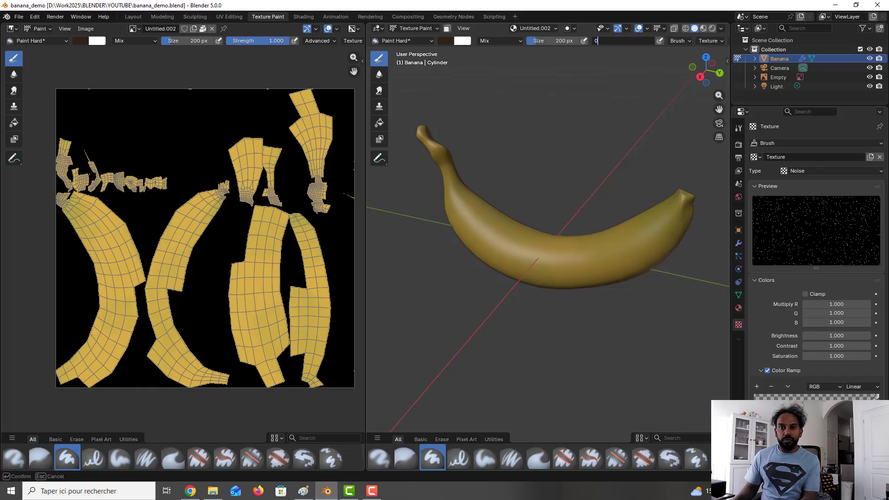
text(0.5)
key(Return)
click(615, 40)
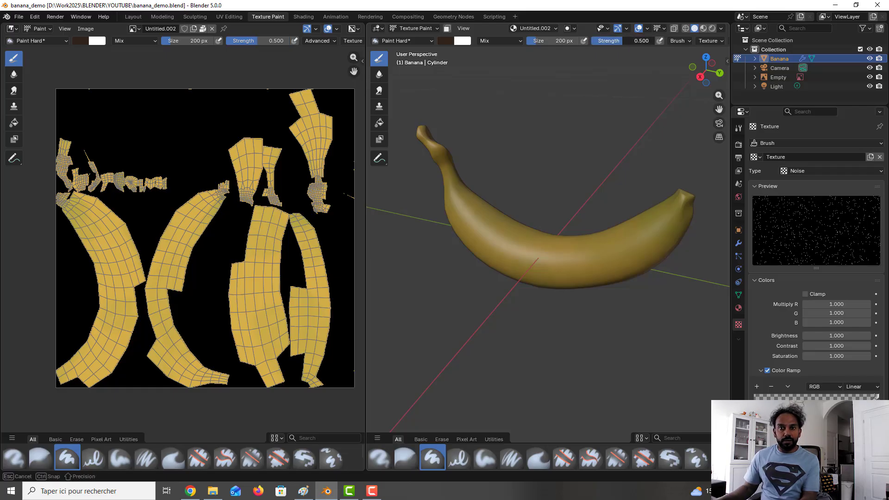
text(0.4)
key(Return)
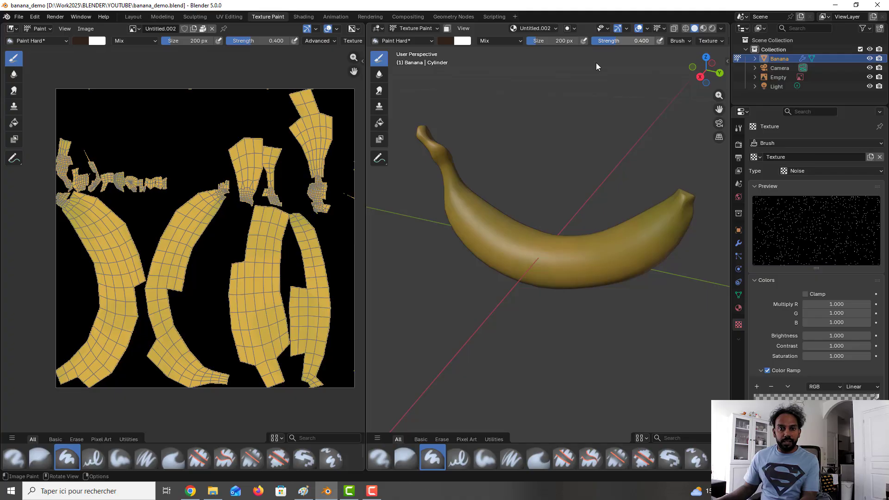
Paint sparse dark brown speckles over the banana's body from several sides with the noise-textured brush, and save the file
click(472, 213)
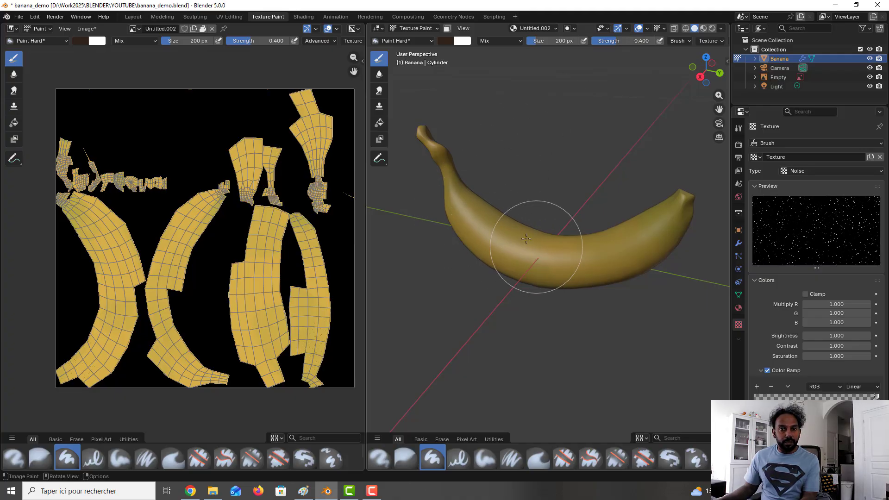
scroll(453, 230, up, 4)
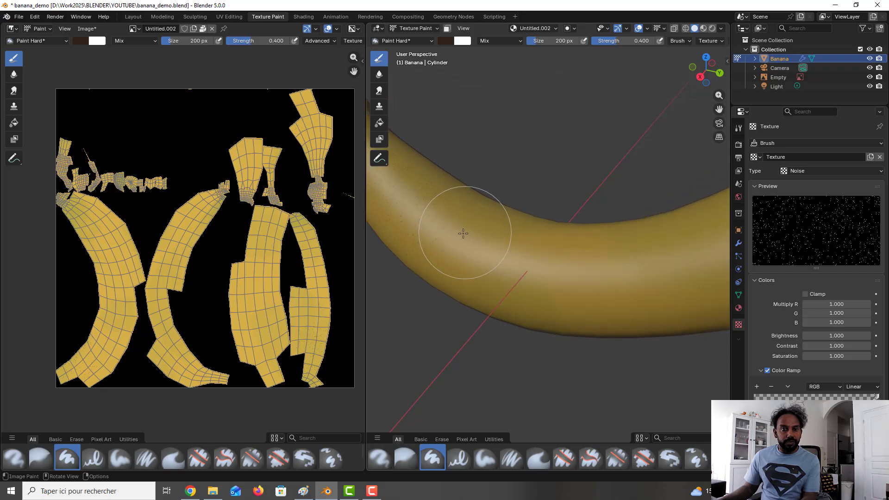
middle_drag(453, 234, 469, 230)
scroll(470, 230, down, 2)
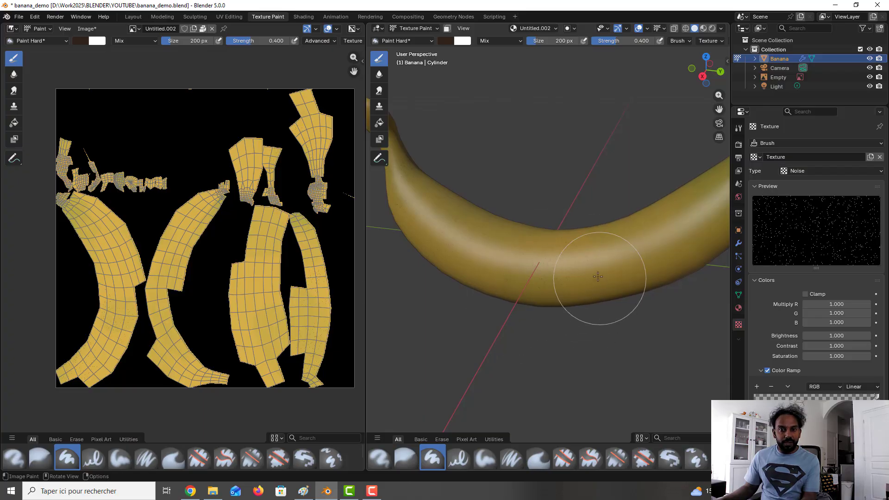
scroll(604, 271, down, 2)
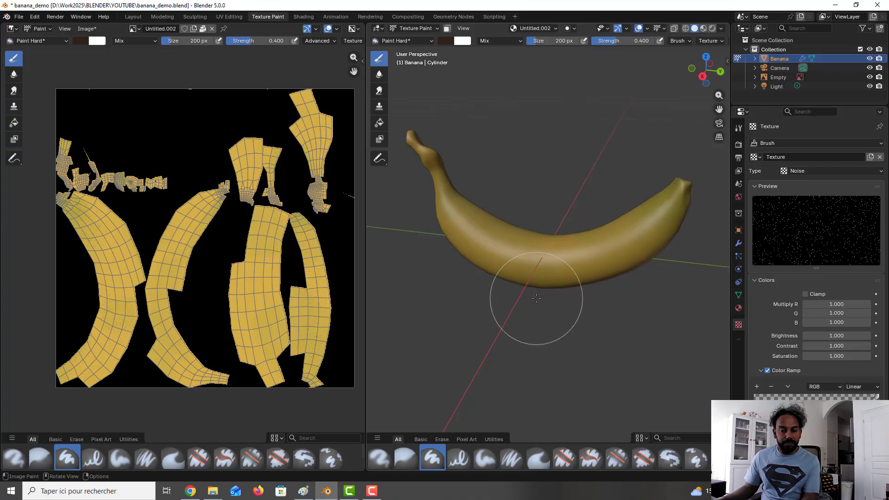
middle_drag(536, 298, 494, 182)
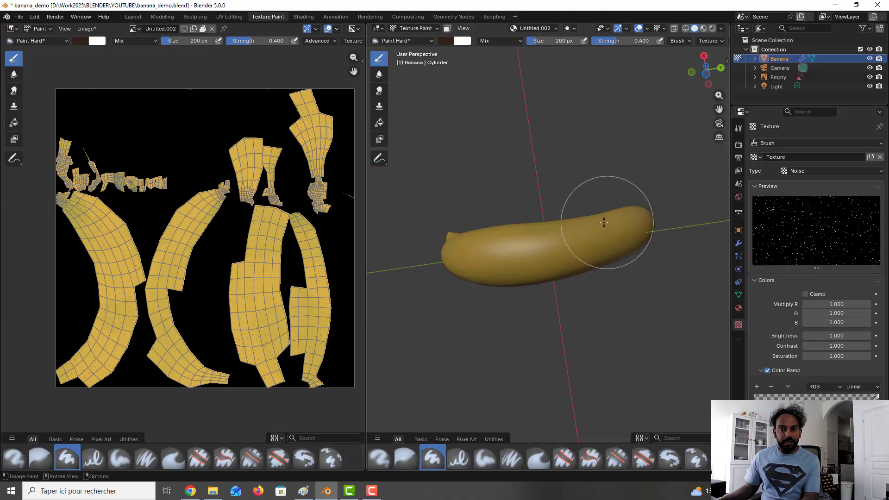
middle_drag(561, 234, 493, 249)
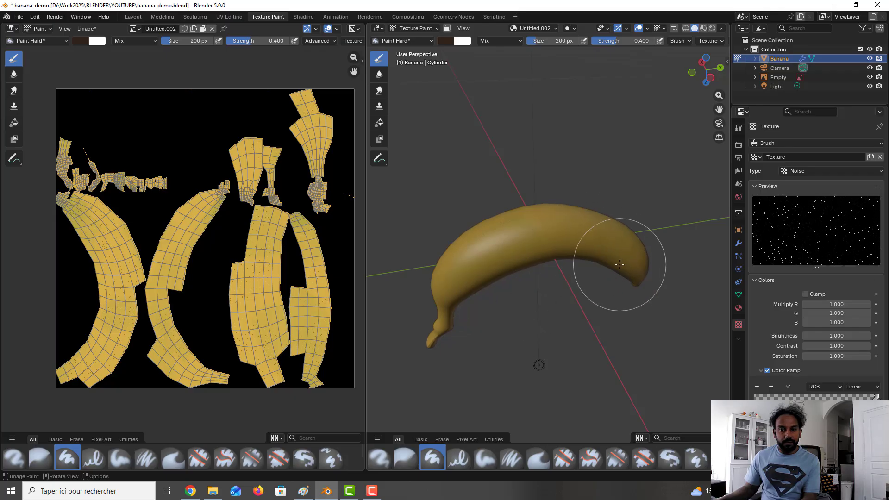
mouse_move(539, 162)
middle_down()
mouse_move(550, 294)
mouse_move(492, 278)
middle_up()
scroll(492, 269, up, 5)
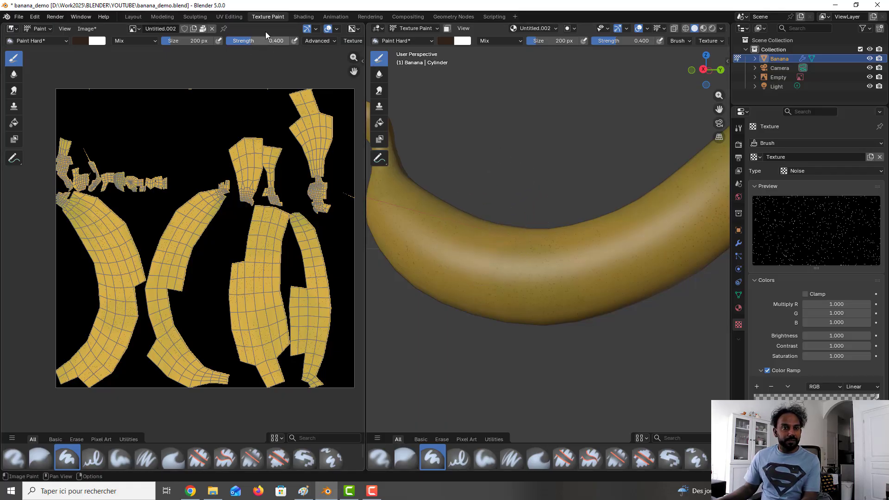
key(ctrl+s)
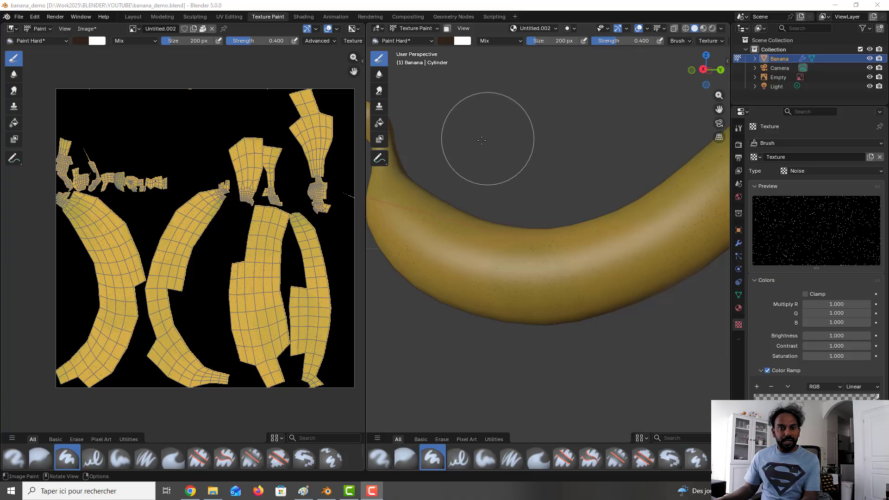
middle_drag(486, 155, 482, 139)
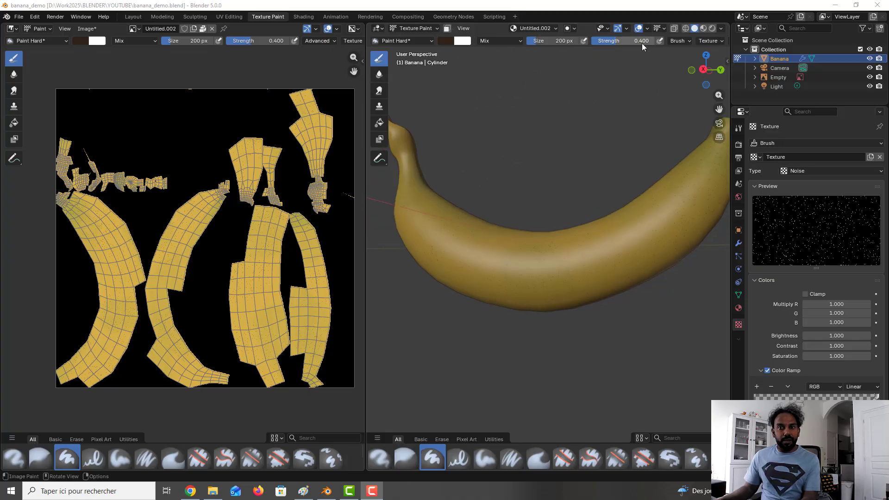
click(686, 41)
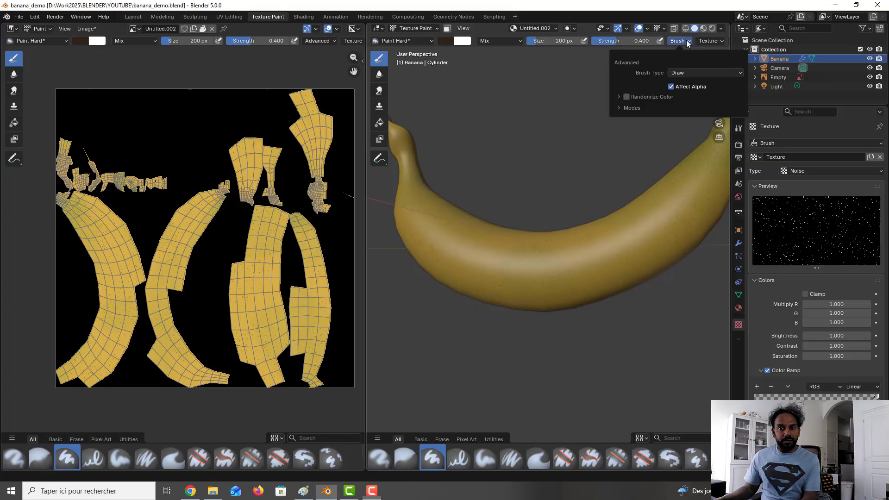
click(685, 41)
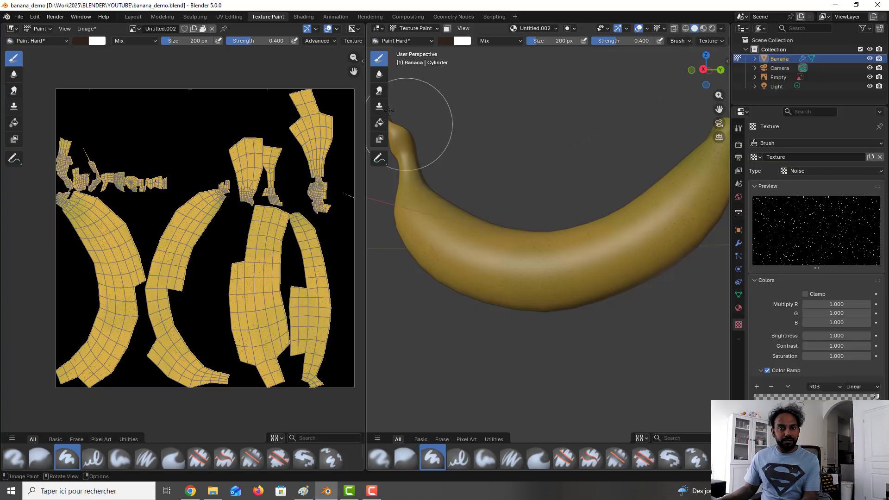
click(379, 75)
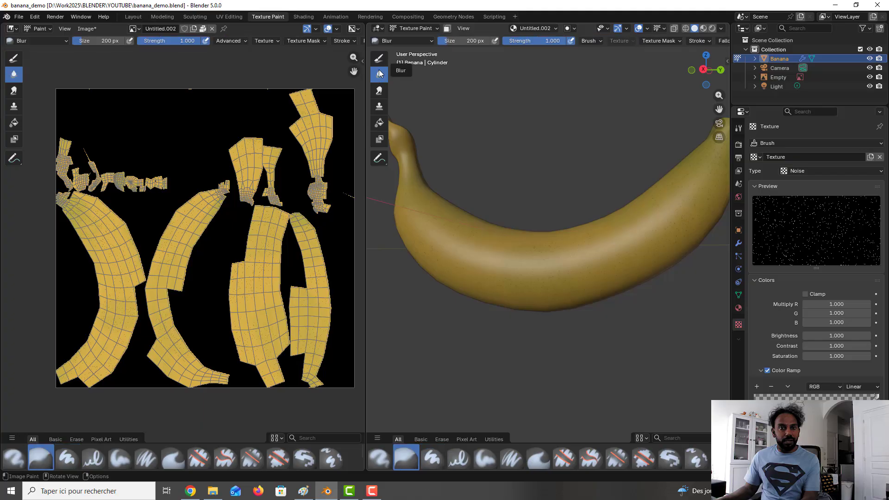
click(380, 61)
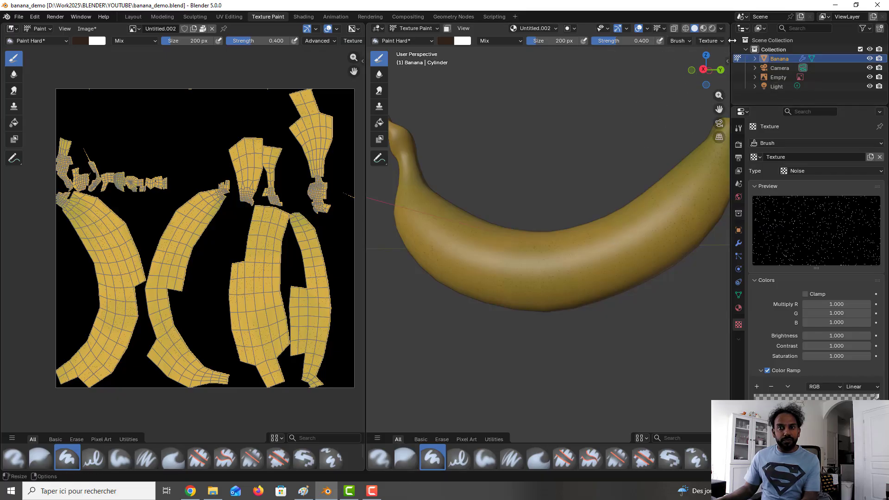
Remove the noise texture from the paint brush and set the brush size to 20 px
click(879, 158)
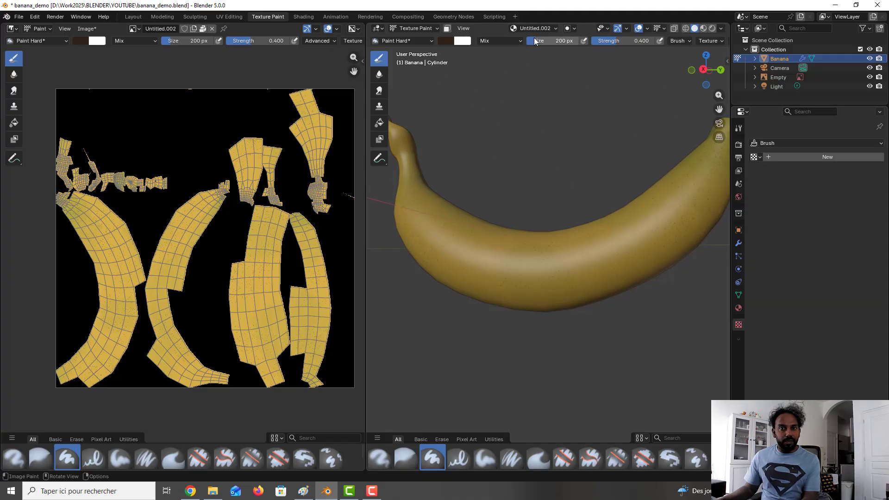
click(551, 41)
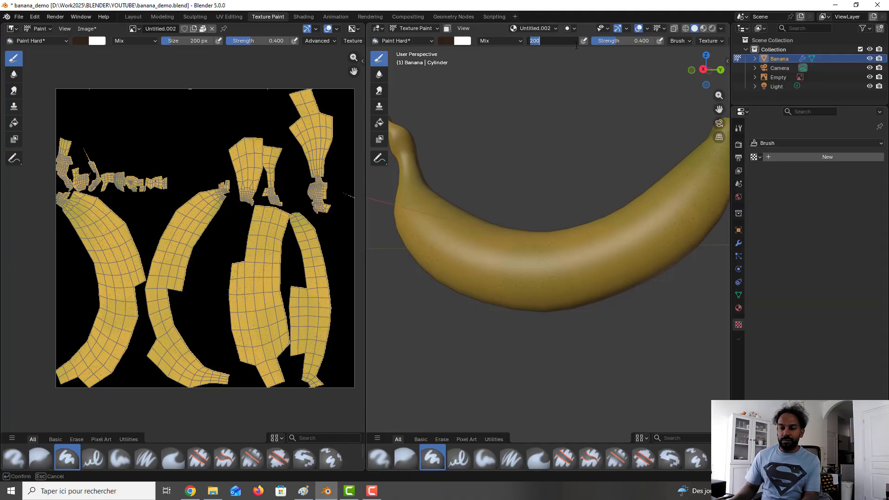
text(2)
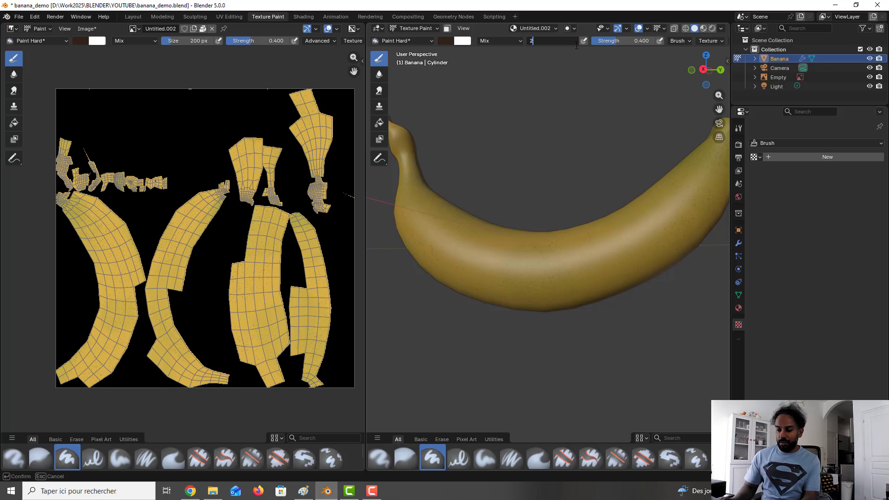
text(0)
key(Return)
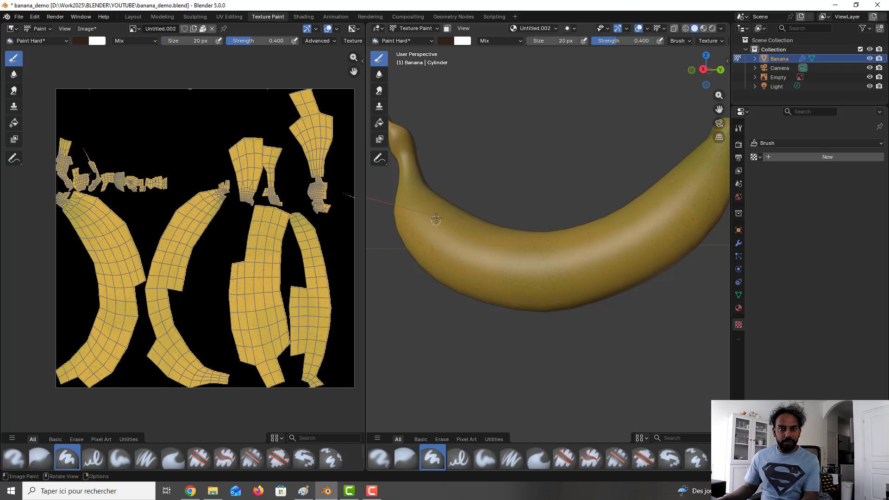
Test a short brown stroke near the banana's stem, undo it, and set the brush strength to 0.2
drag(425, 208, 430, 219)
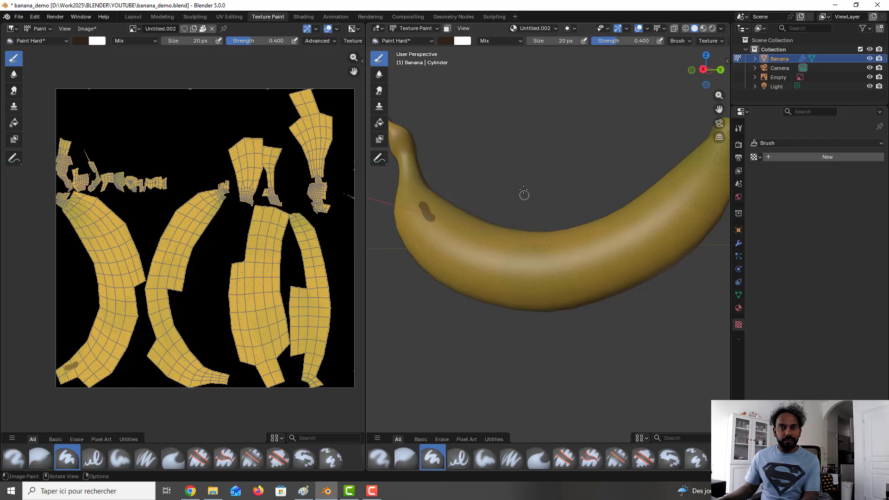
key(ctrl+z)
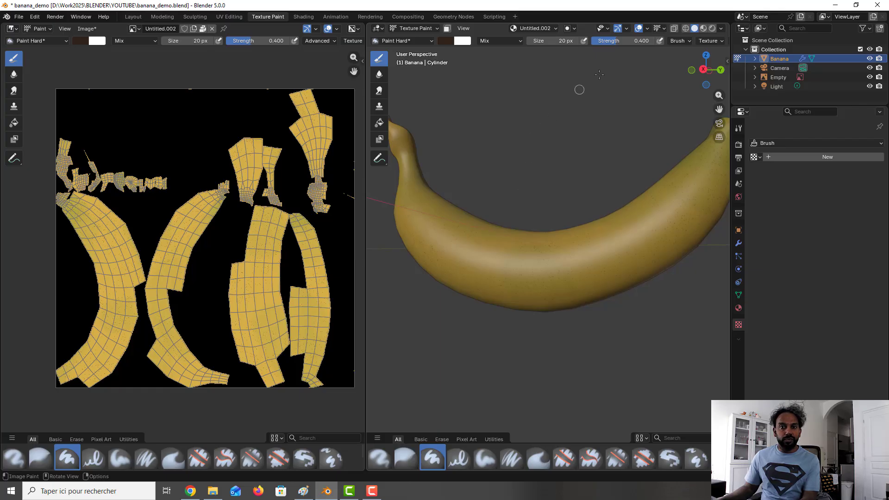
click(641, 41)
text(0)
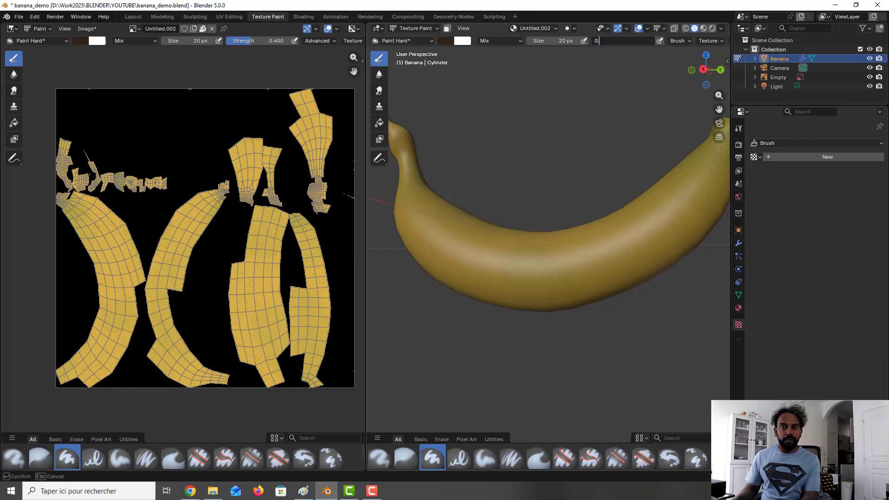
text(.2)
key(Return)
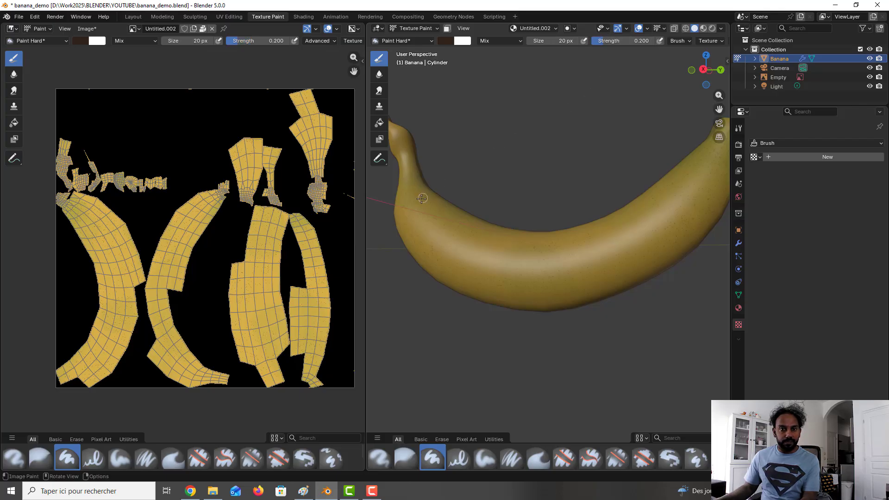
Paint several short, faint brown marks scattered along the banana's body
drag(422, 194, 433, 217)
drag(506, 273, 542, 268)
drag(631, 228, 659, 207)
drag(685, 173, 659, 185)
drag(447, 241, 430, 259)
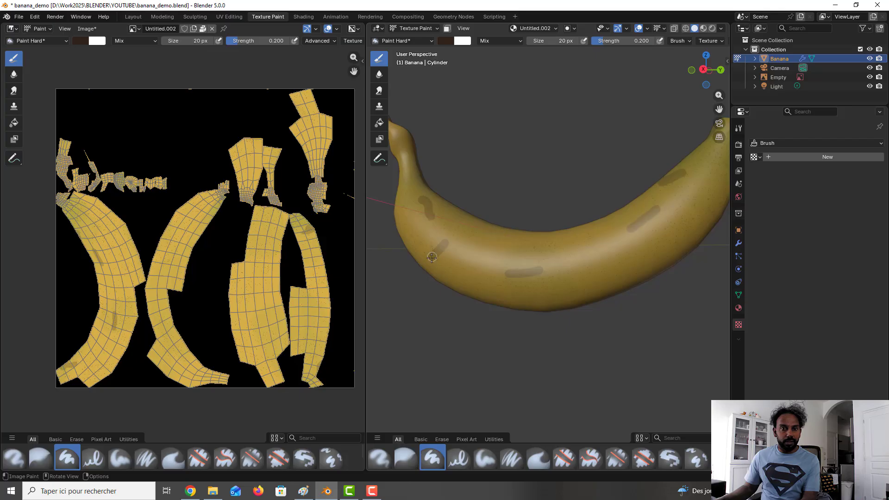
drag(567, 302, 572, 304)
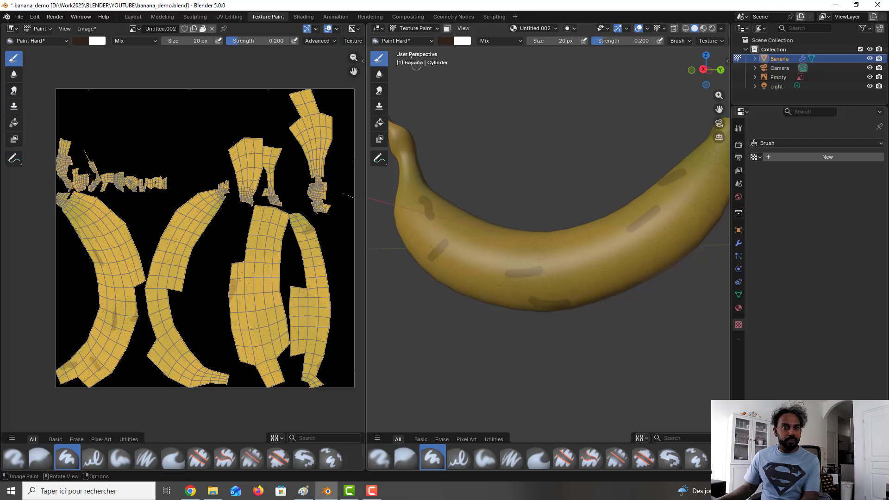
Soften the brown marks with the Blur brush at a size of 50 px
click(380, 75)
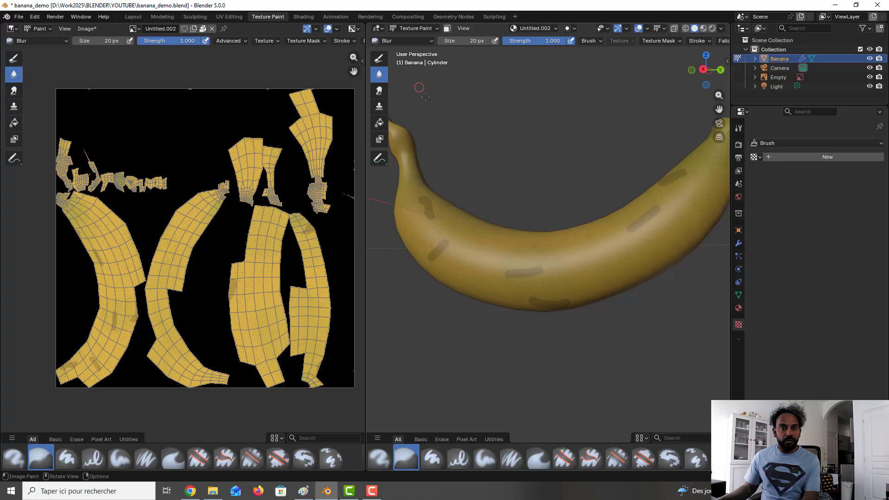
double_click(479, 40)
text(50)
key(Return)
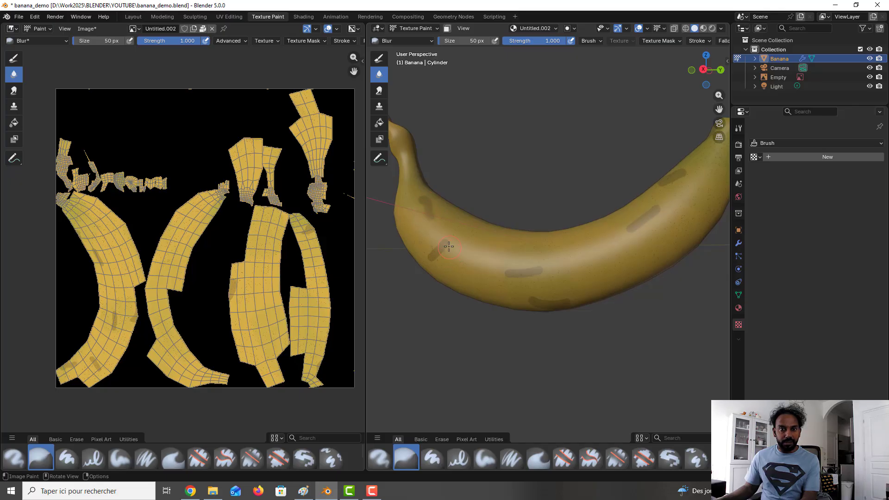
drag(449, 246, 428, 261)
drag(532, 297, 576, 301)
Smear the brown marks along the banana's length to blend them into the skin, and save the file
click(379, 91)
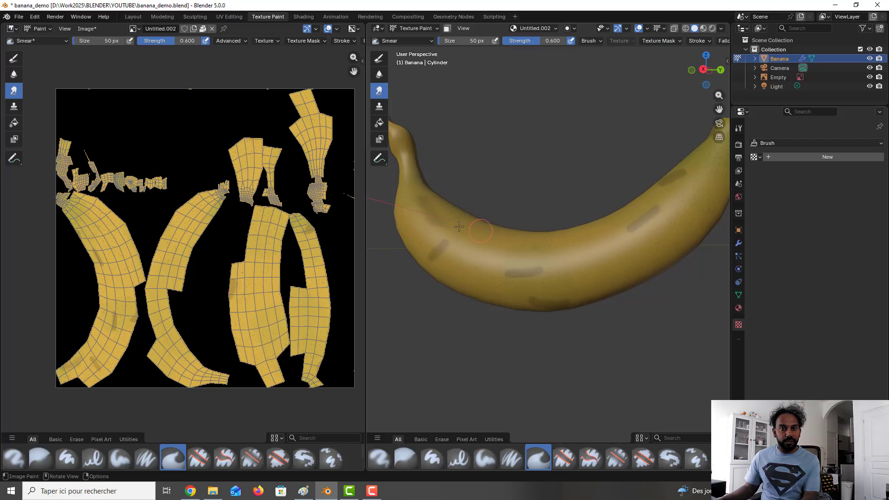
drag(505, 244, 419, 253)
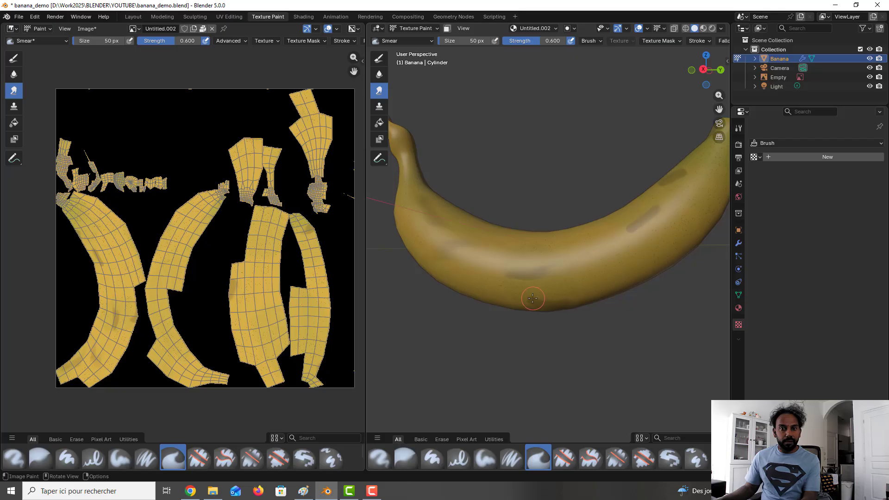
mouse_move(532, 300)
mouse_down()
mouse_move(585, 290)
mouse_move(541, 304)
mouse_move(579, 288)
mouse_up()
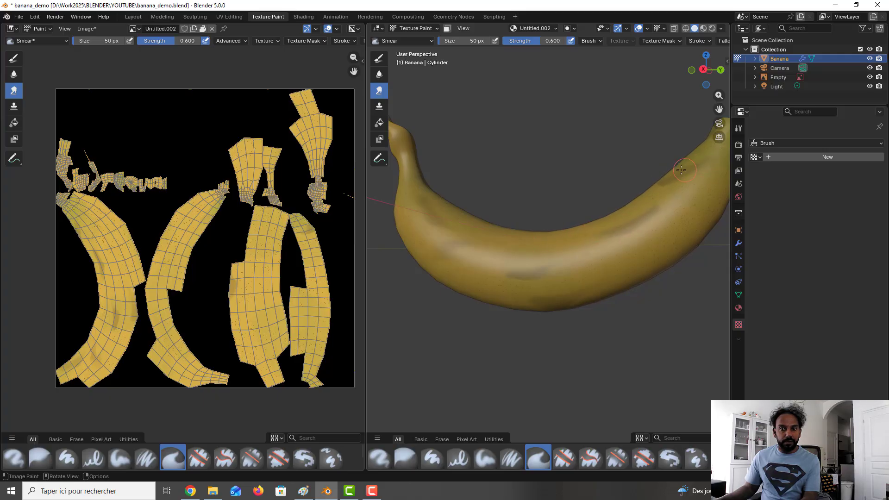
drag(680, 170, 613, 221)
drag(648, 191, 630, 208)
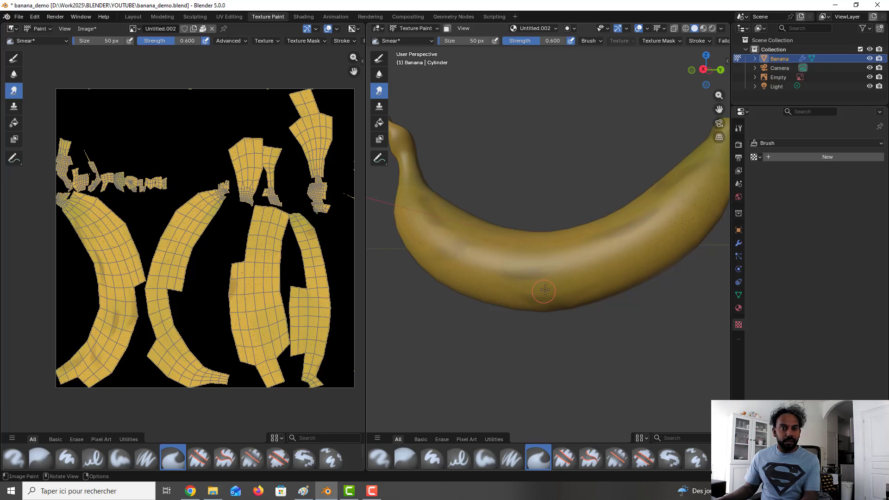
click(379, 75)
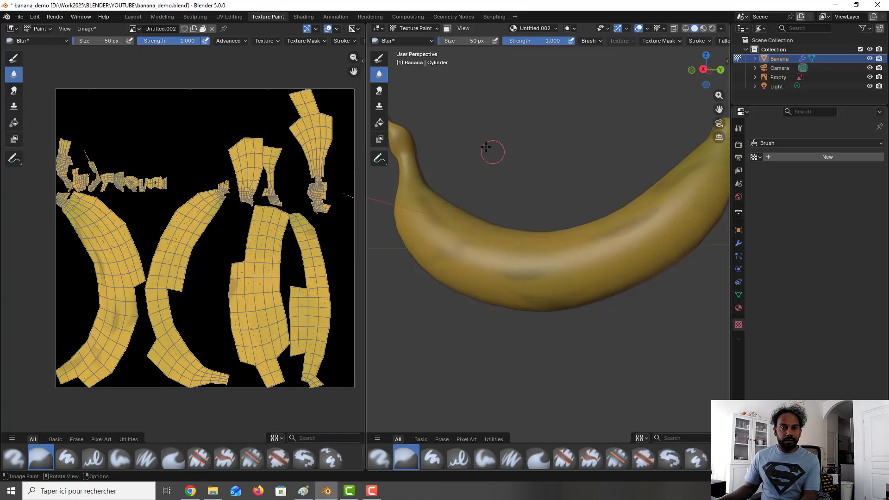
scroll(486, 148, down, 2)
key(ctrl+s)
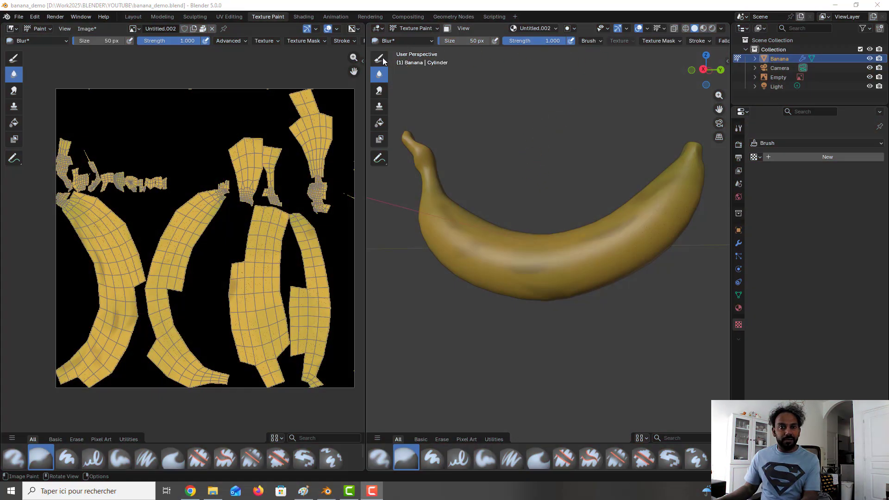
Create a new texture for the paint brush and set its type to Distorted Noise
click(382, 59)
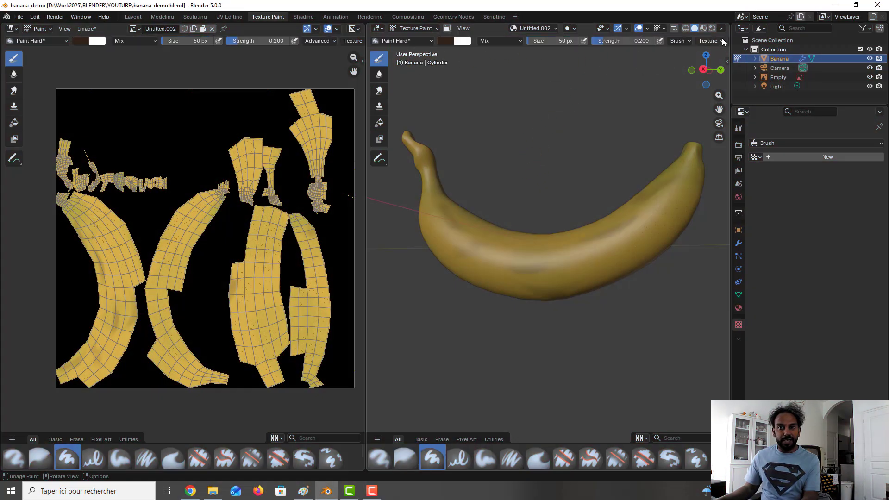
click(802, 159)
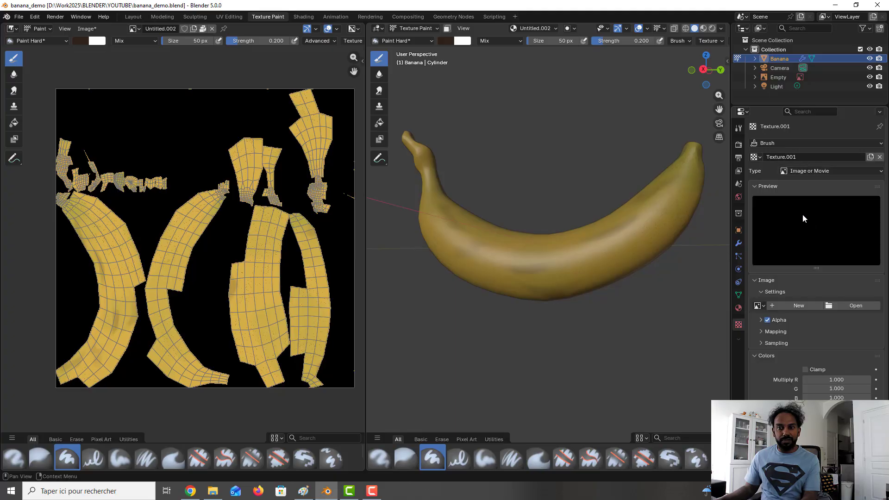
click(843, 173)
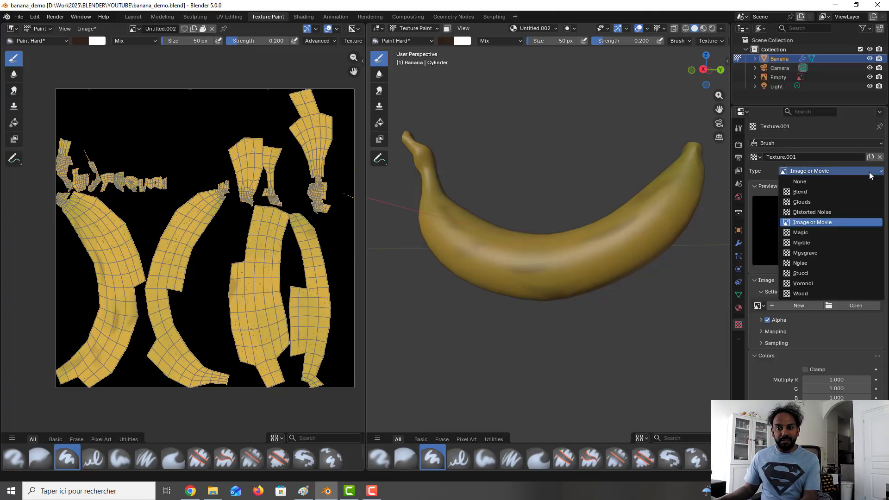
click(818, 212)
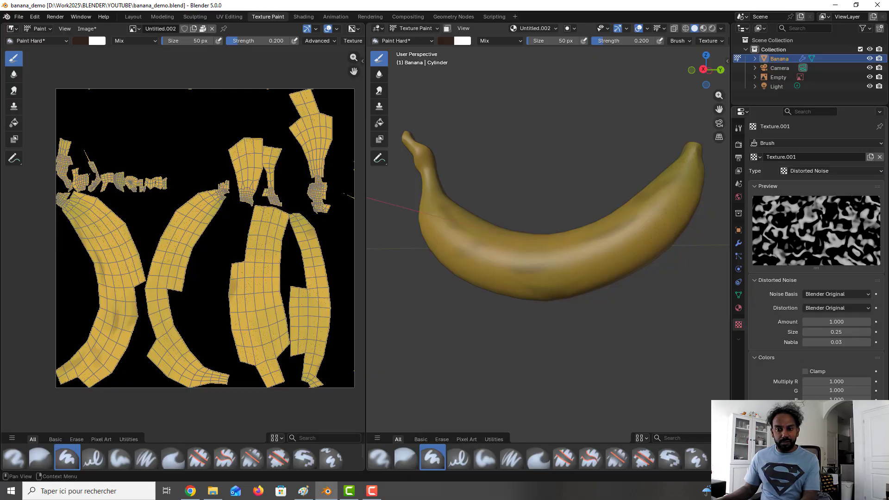
Enable the noise texture's color ramp and move its black stop to 0.842 so only sparse specks are left
click(766, 447)
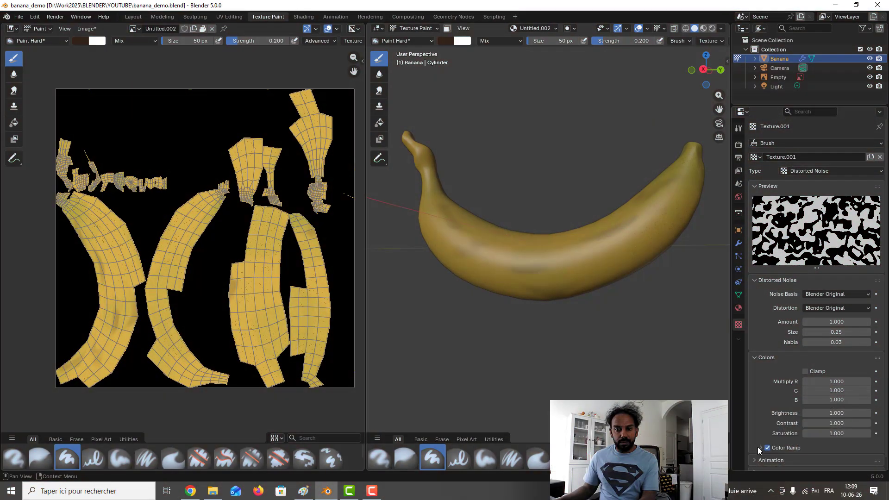
click(757, 446)
scroll(775, 444, down, 3)
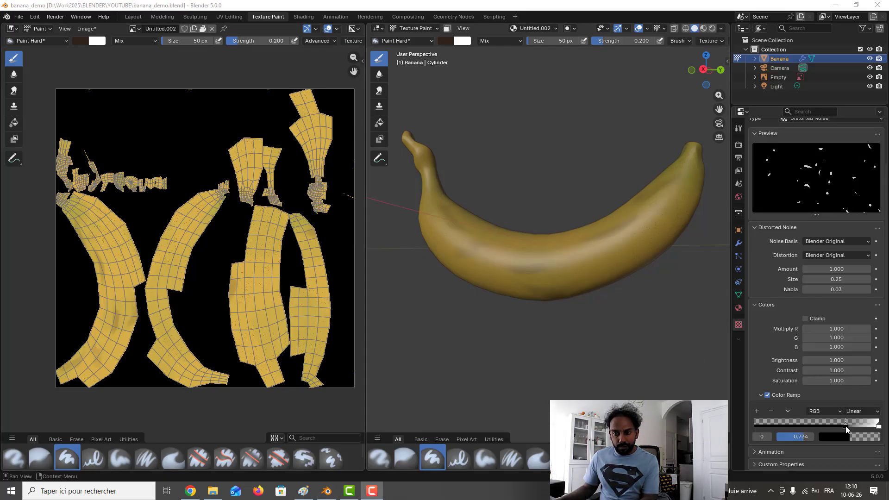
drag(845, 426, 858, 425)
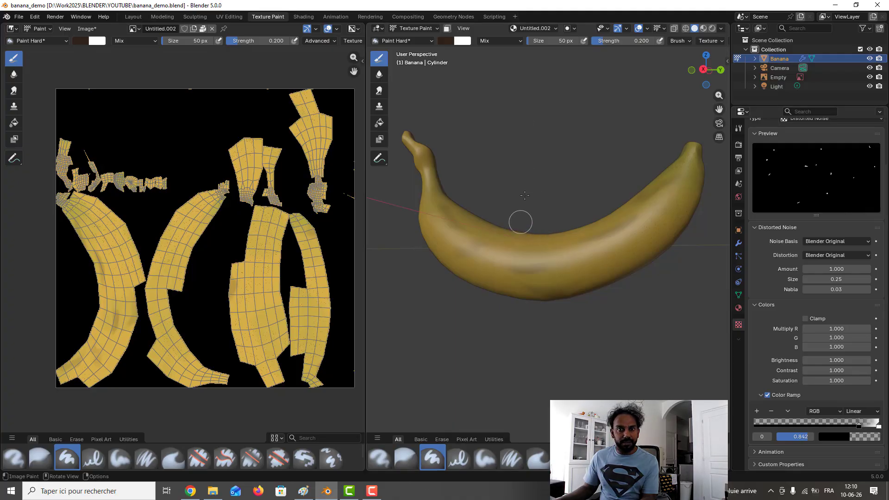
Paint sparse dark specks on the banana's body with a 200 px brush at a strength of 0.5
click(570, 42)
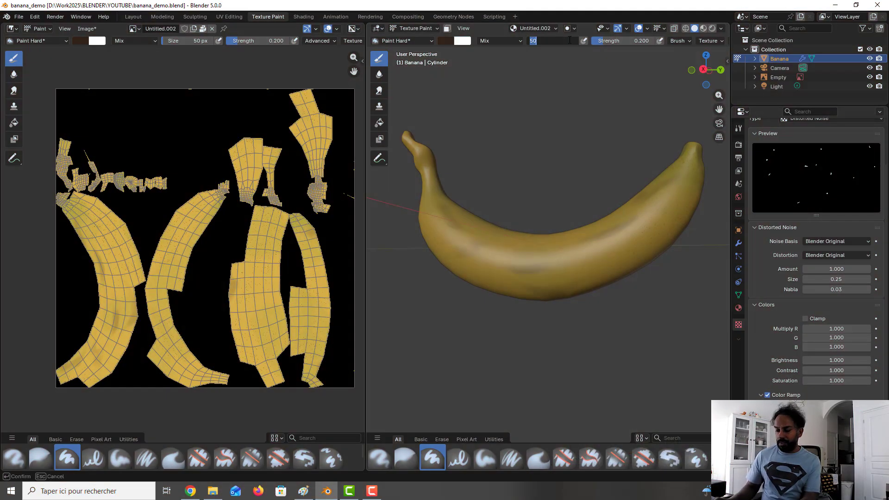
text(200)
key(Return)
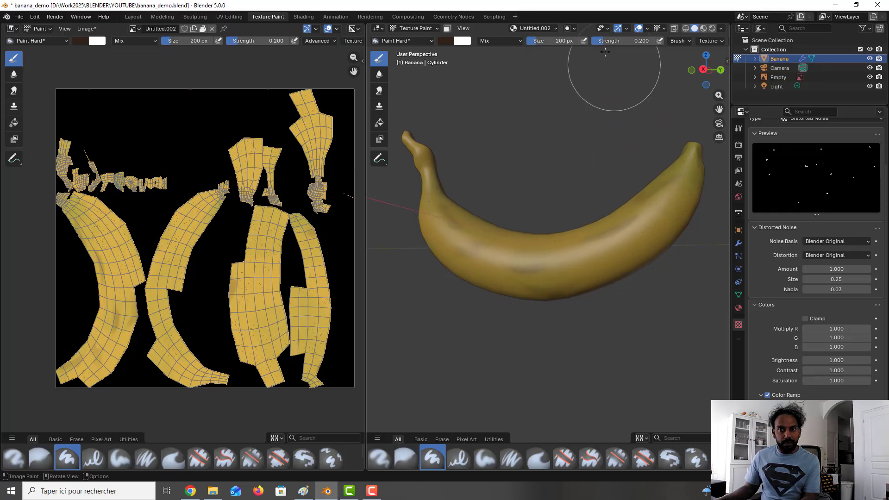
click(637, 40)
text(0.5)
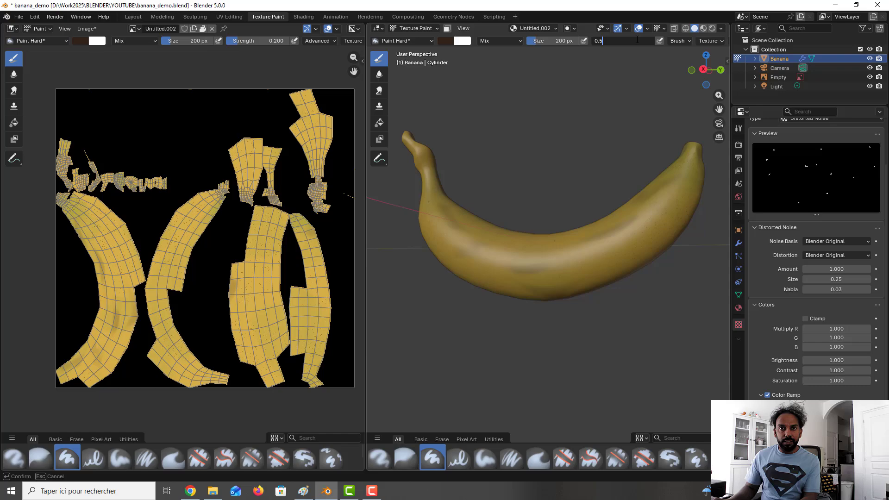
key(Return)
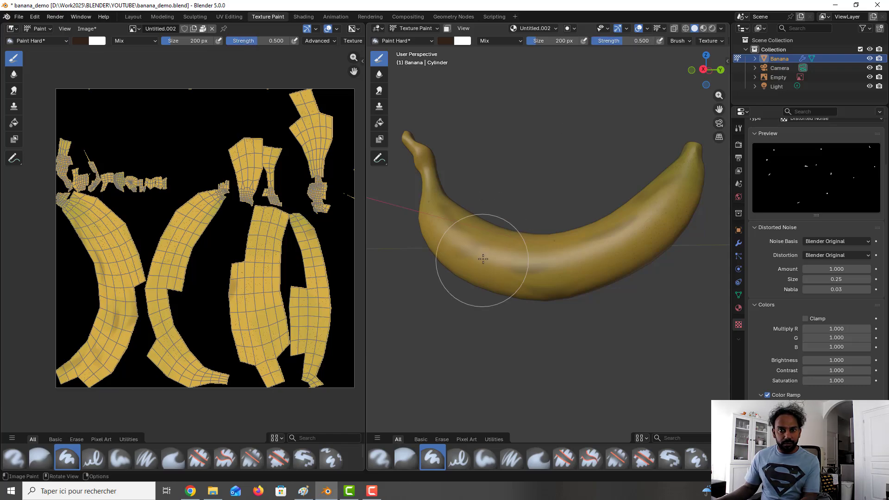
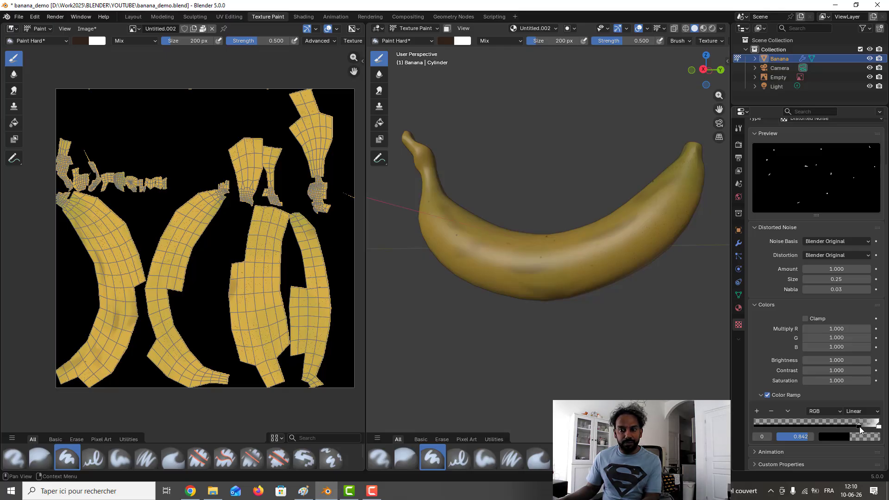
Move the ramp's black stop slightly back for more specks and paint faint ones at a strength of 0.2
drag(859, 430, 849, 429)
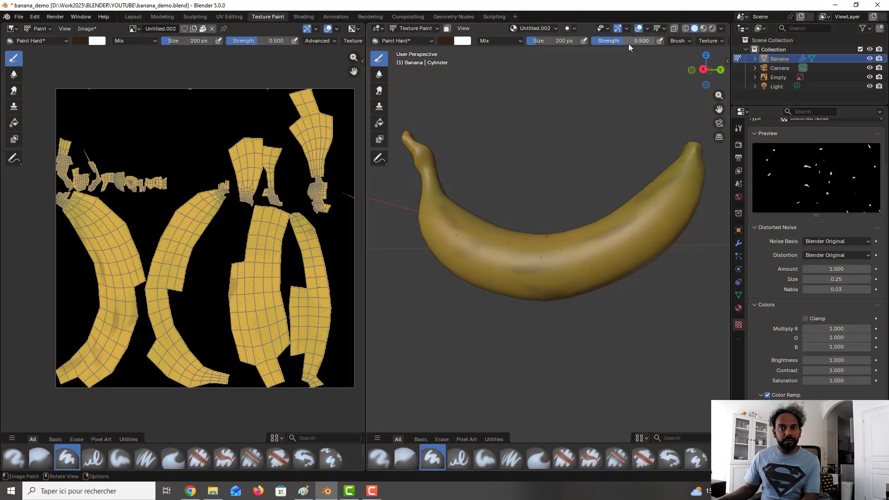
click(632, 40)
text(0.2)
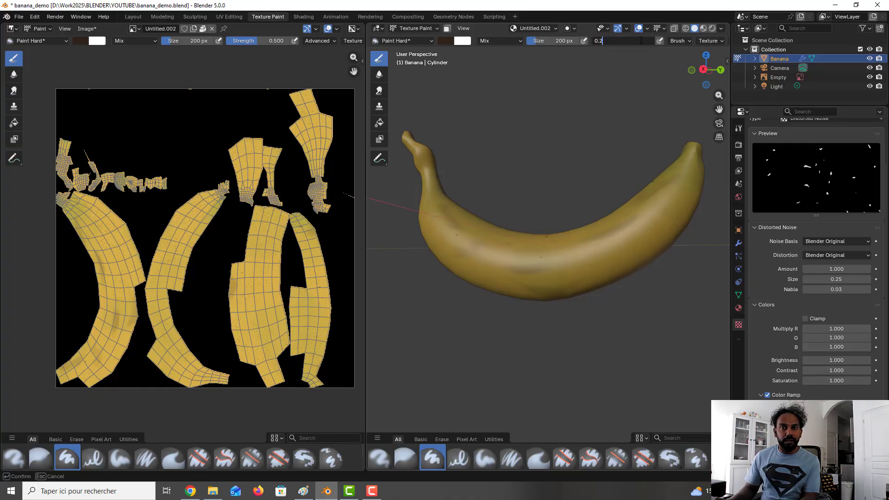
key(Return)
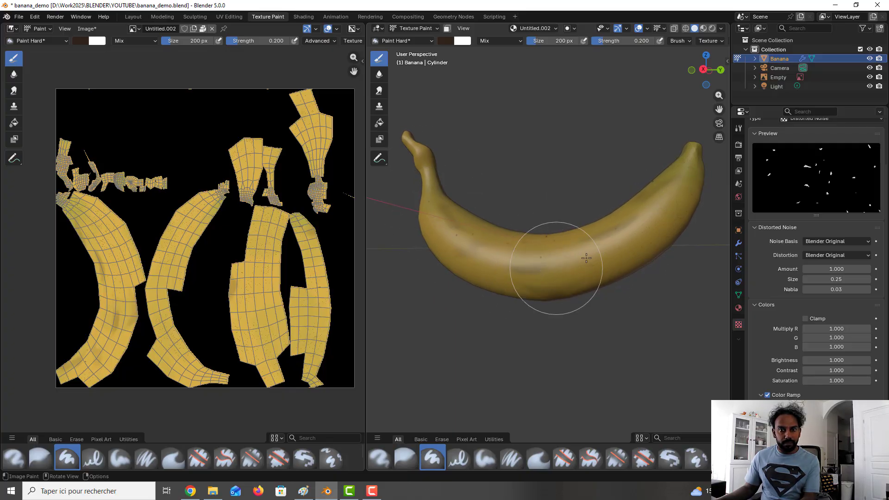
scroll(490, 208, up, 2)
scroll(490, 208, up, 2)
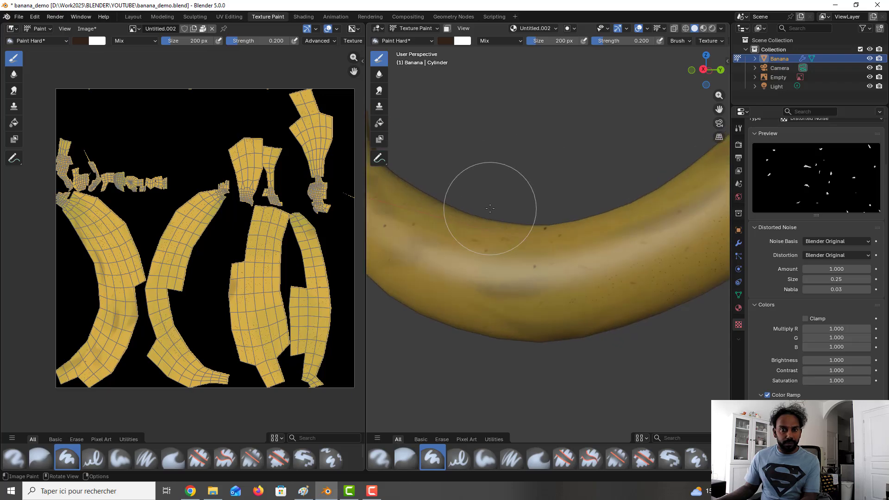
scroll(489, 209, down, 3)
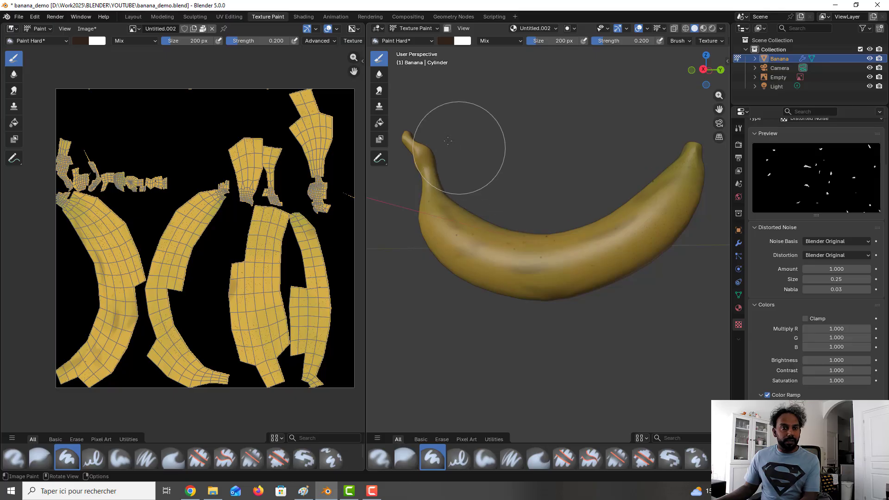
Raise the brush strength to 0.5 and paint more dark specks along the banana's body
click(642, 41)
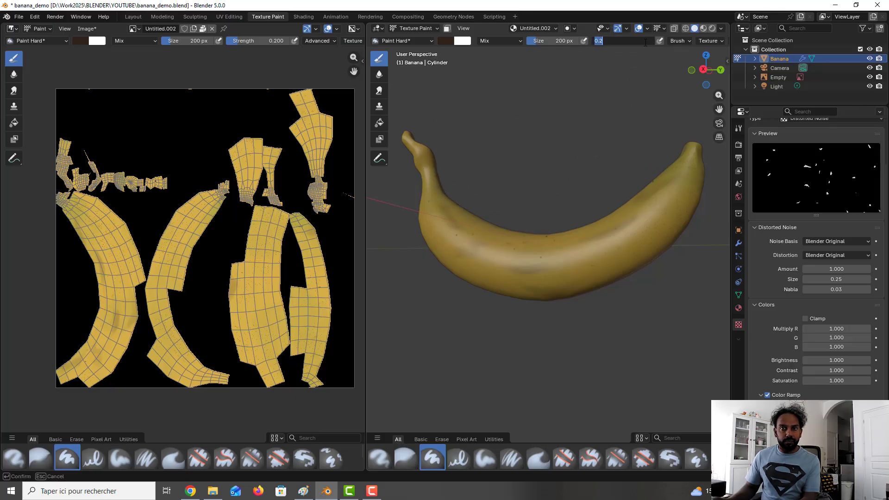
text(0.5)
key(Return)
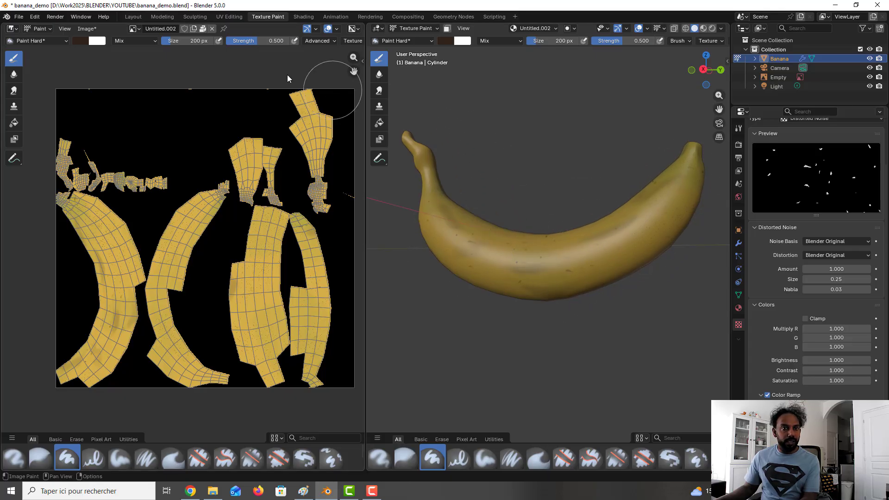
Smear the dark specks on the banana's body with a 50 px Smear brush, and save the file
click(380, 90)
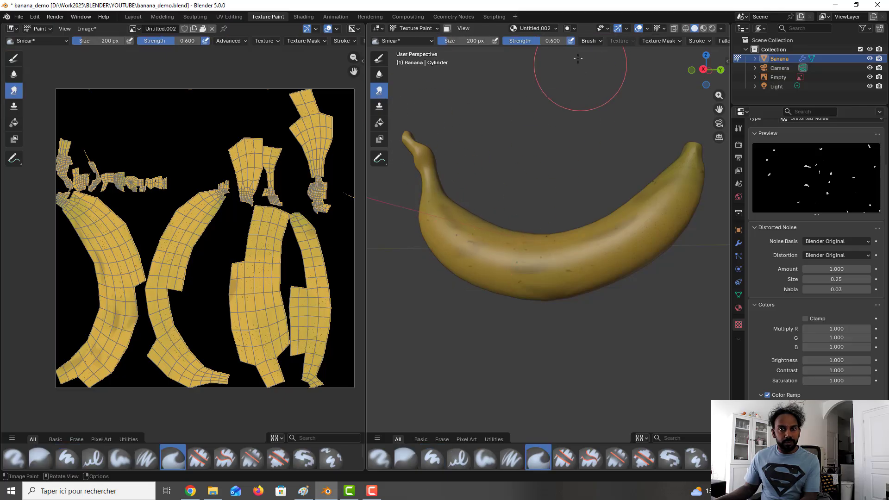
click(477, 40)
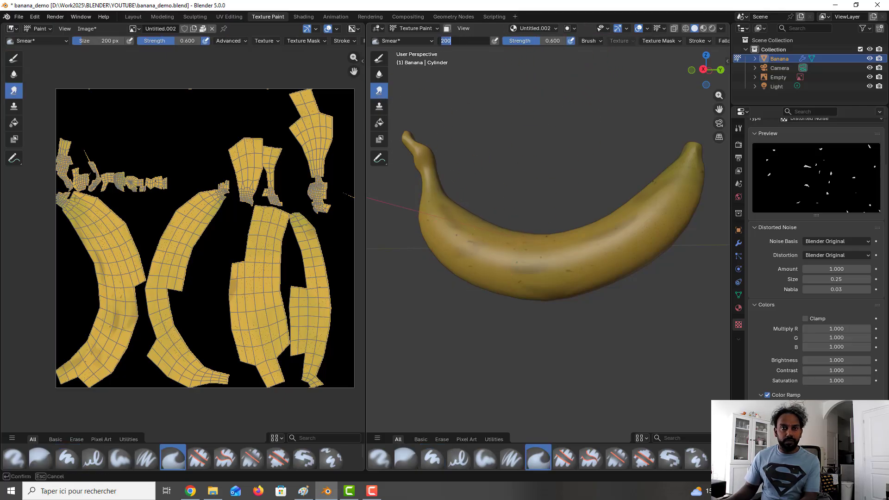
key(Return)
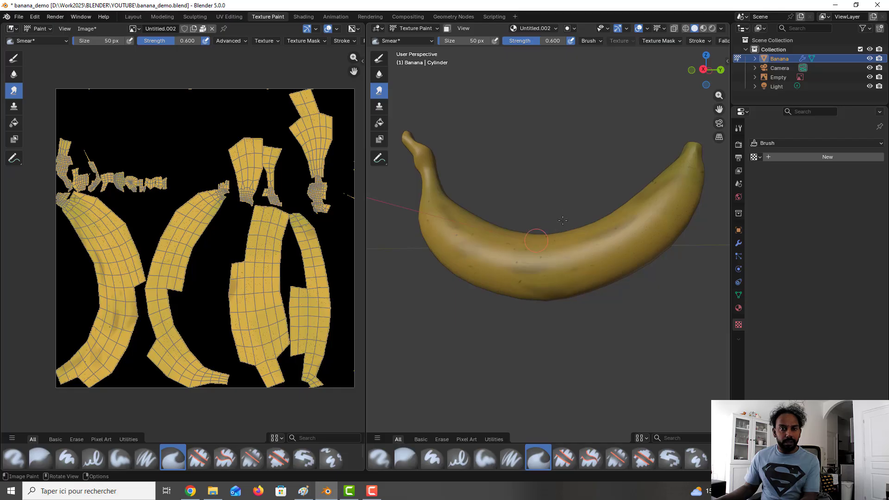
scroll(495, 166, up, 2)
scroll(496, 168, down, 2)
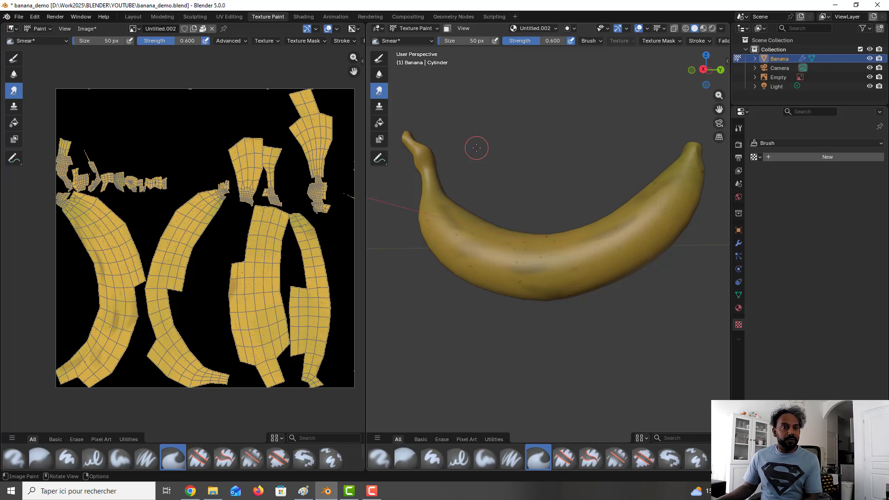
key(ctrl+s)
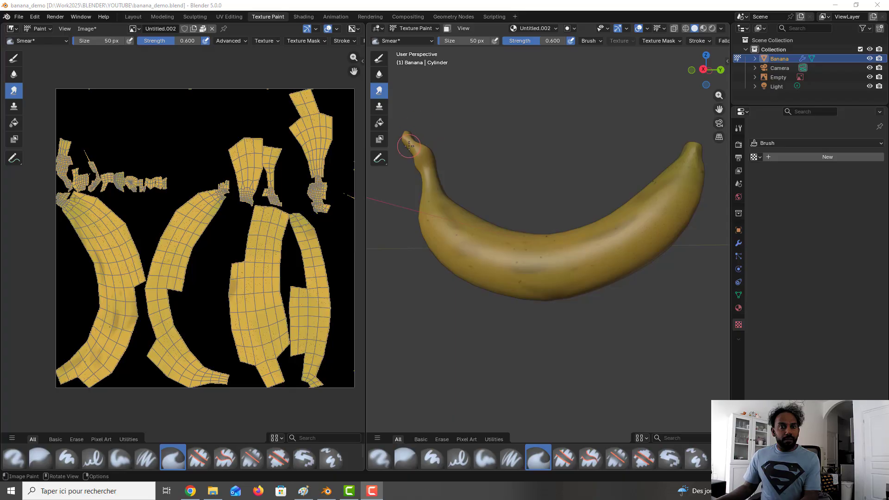
Return to the dark brown paint brush and remove its Distorted Noise texture
click(378, 59)
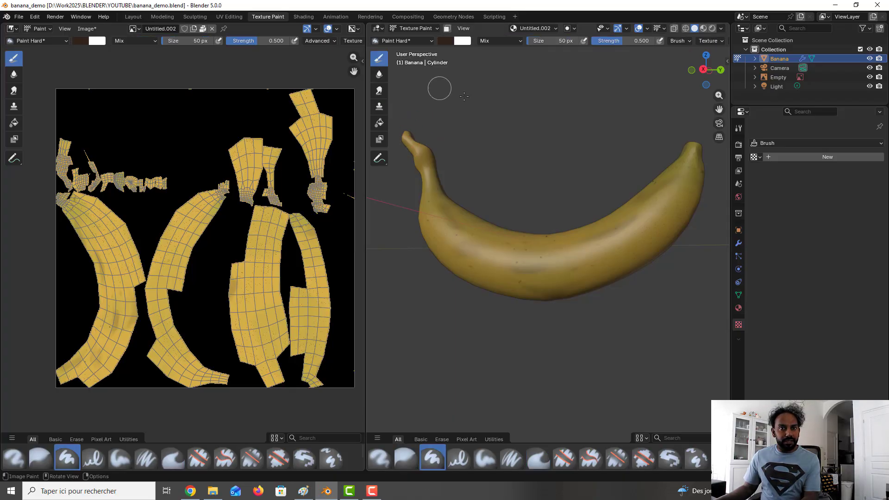
click(451, 41)
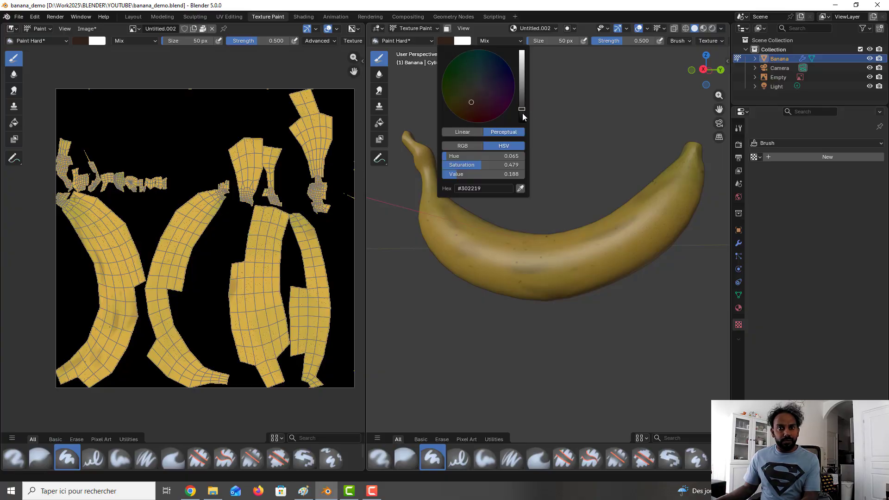
click(559, 117)
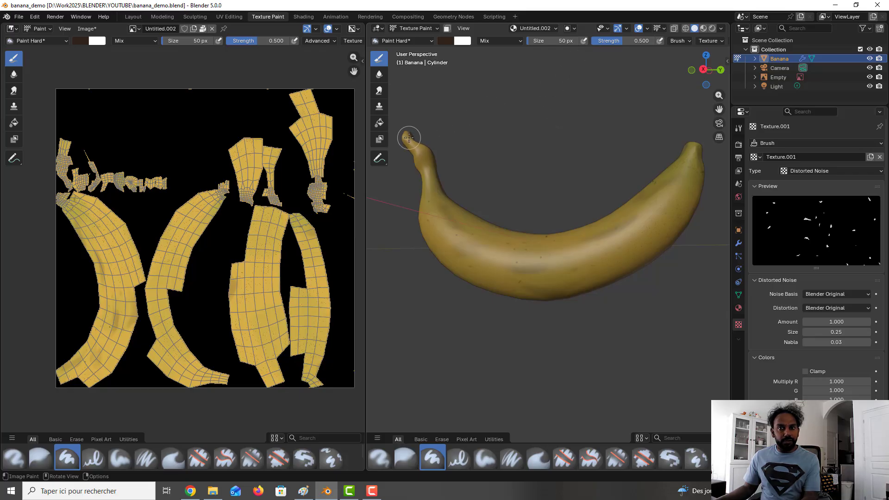
click(879, 157)
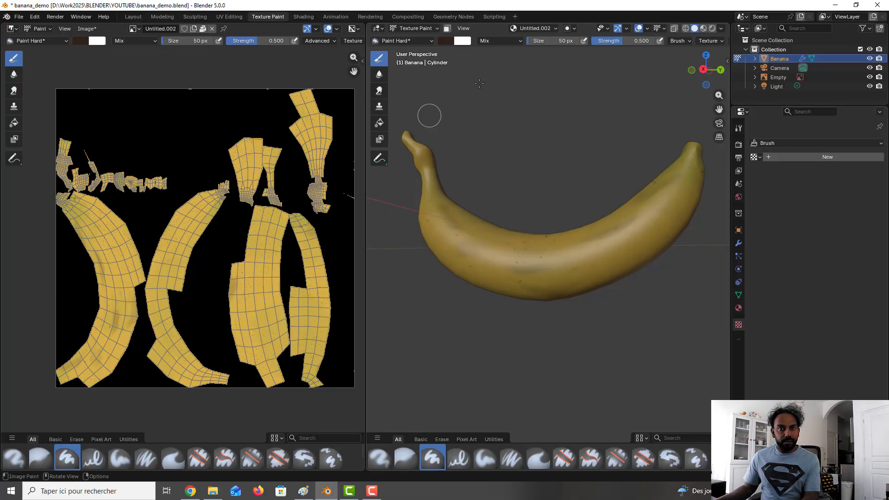
Paint the banana's stem dark brown with a 100 px brush
click(563, 40)
text(100)
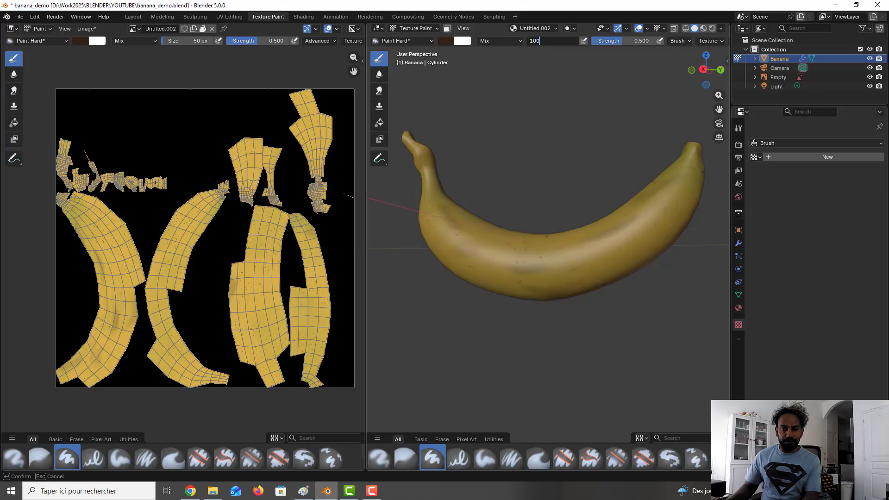
key(Return)
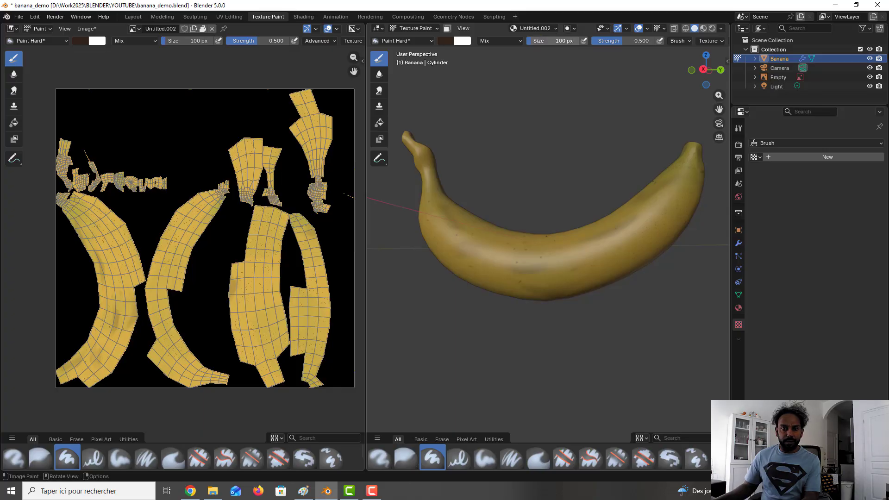
mouse_move(418, 146)
mouse_down()
mouse_move(426, 155)
mouse_move(480, 139)
mouse_move(396, 124)
mouse_move(433, 143)
mouse_up()
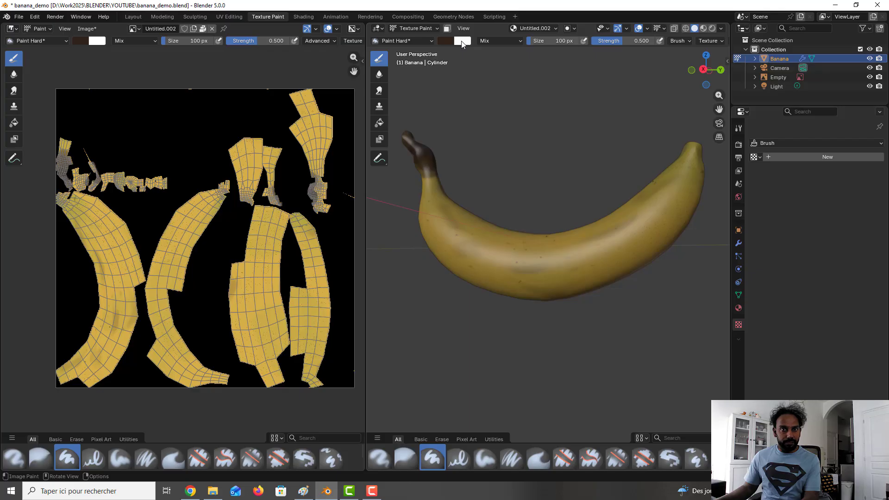
Copy white to the primary brush color, set the strength to 0.2 and lightly whiten the brown stem
drag(463, 44, 450, 41)
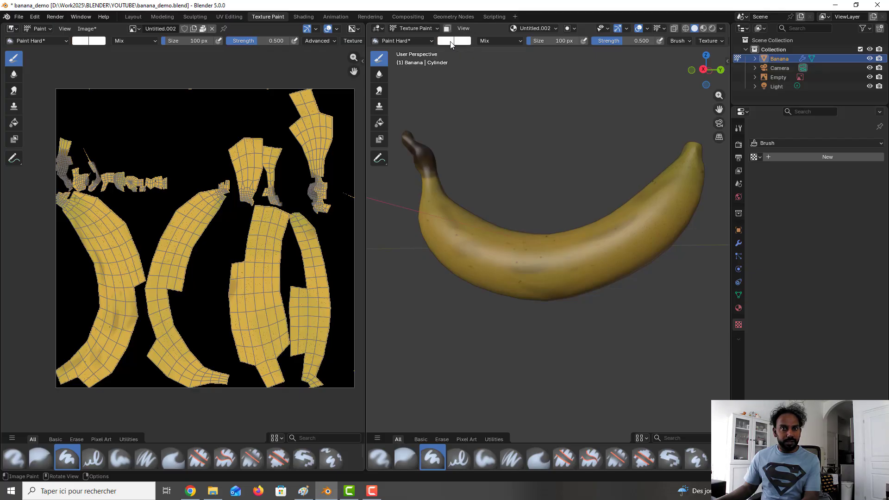
click(640, 41)
text(0.2)
key(Return)
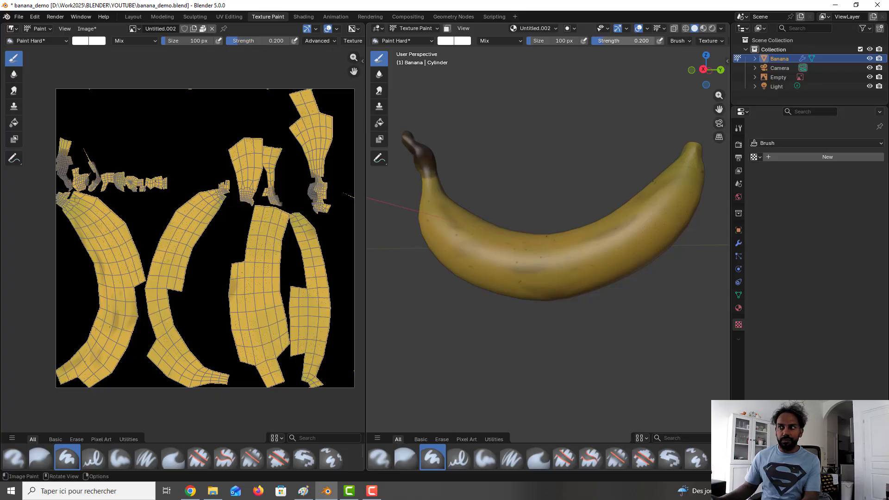
drag(437, 149, 440, 142)
mouse_move(441, 141)
middle_down()
mouse_move(417, 134)
mouse_move(428, 129)
mouse_move(398, 151)
mouse_move(470, 116)
mouse_move(459, 128)
middle_up()
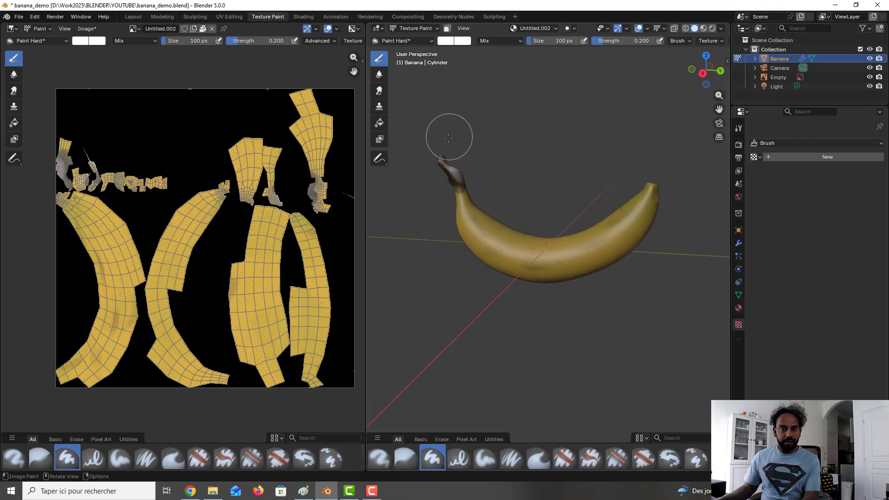
Add small whitish touches to the brown stem with a 20 px brush
scroll(446, 138, up, 2)
scroll(446, 139, down, 1)
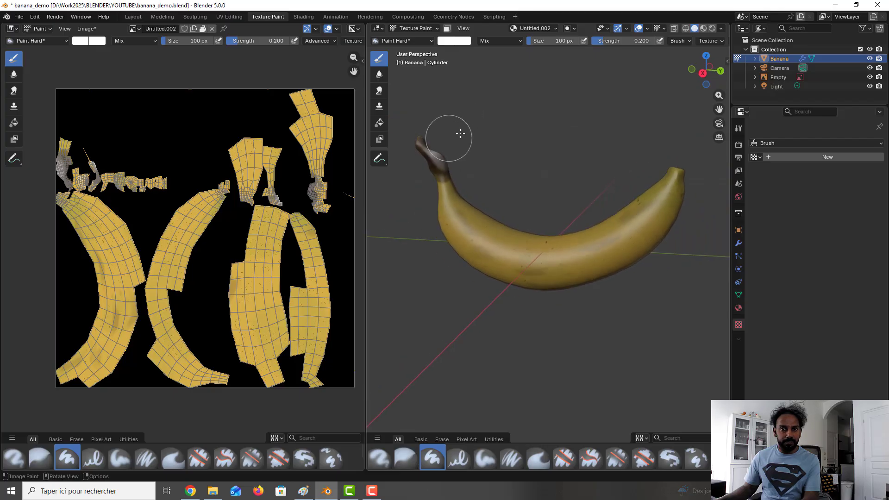
click(563, 43)
text(20)
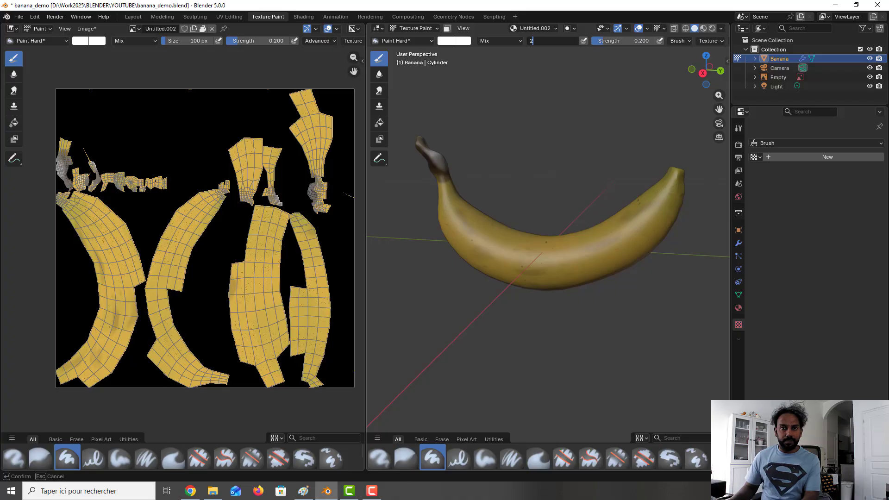
key(Return)
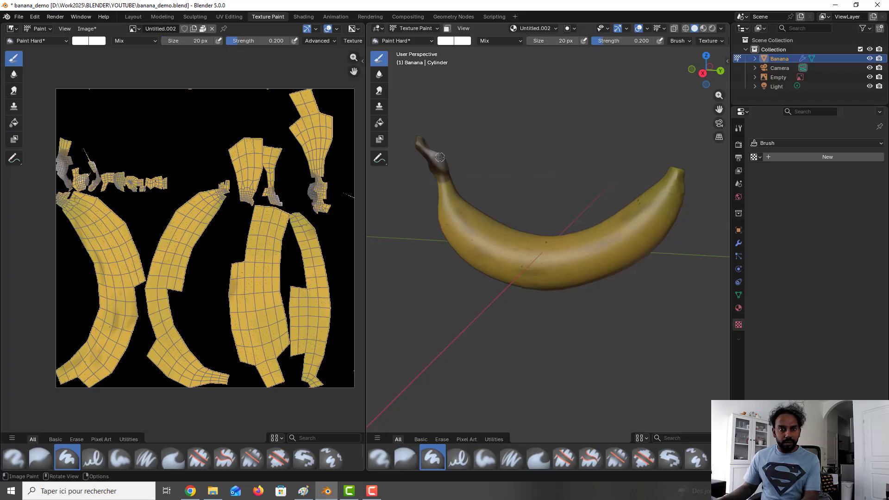
Smear the whitish touches into the brown stem with a 50 px Smear brush
click(383, 90)
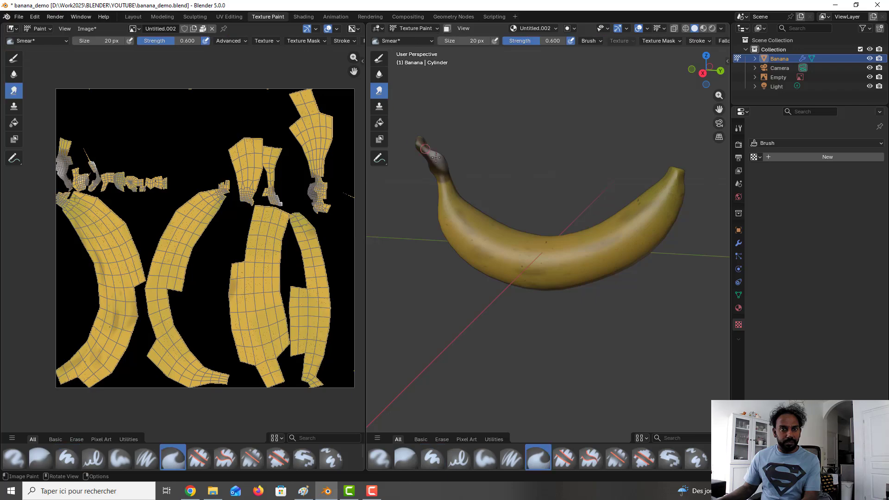
click(476, 42)
text(50)
key(Return)
drag(430, 152, 432, 156)
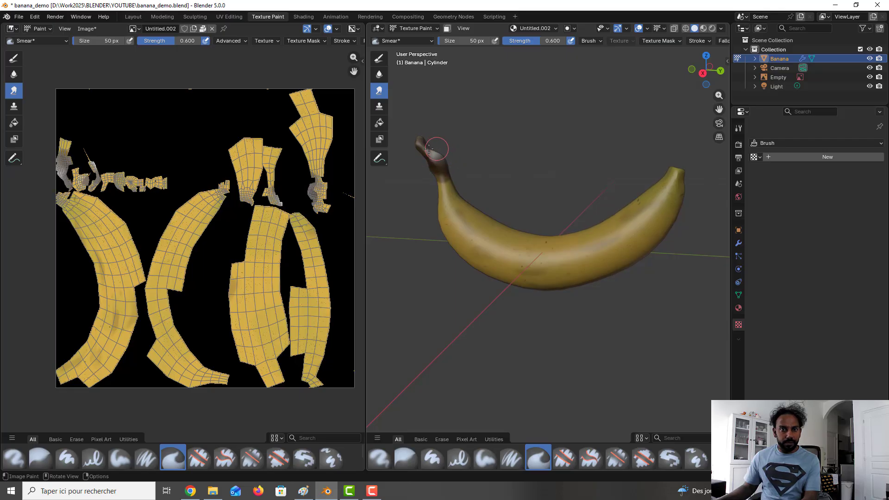
Smear the whitish touches into the brown along another side of the stem and save the file
middle_drag(460, 164, 548, 159)
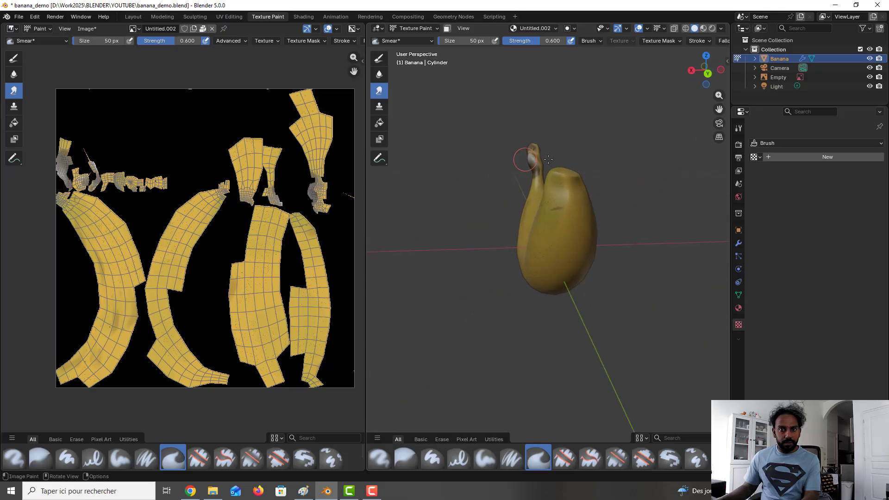
drag(537, 154, 530, 176)
middle_drag(518, 183, 573, 189)
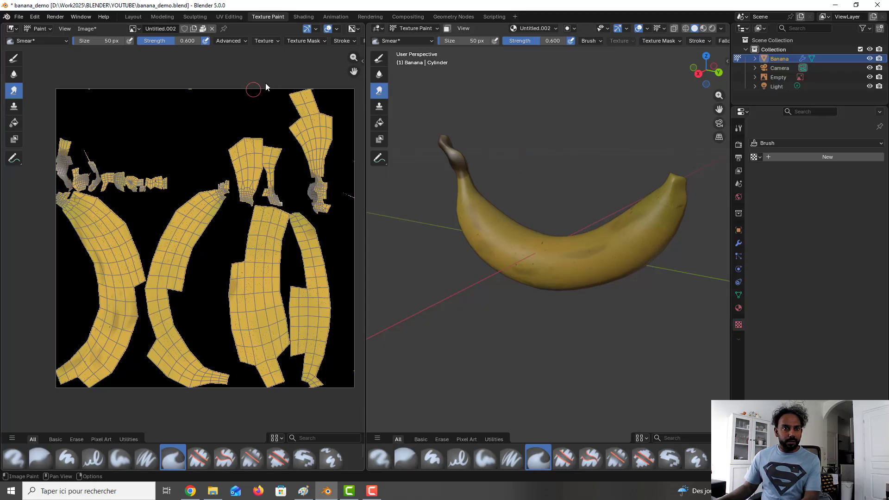
key(ctrl+s)
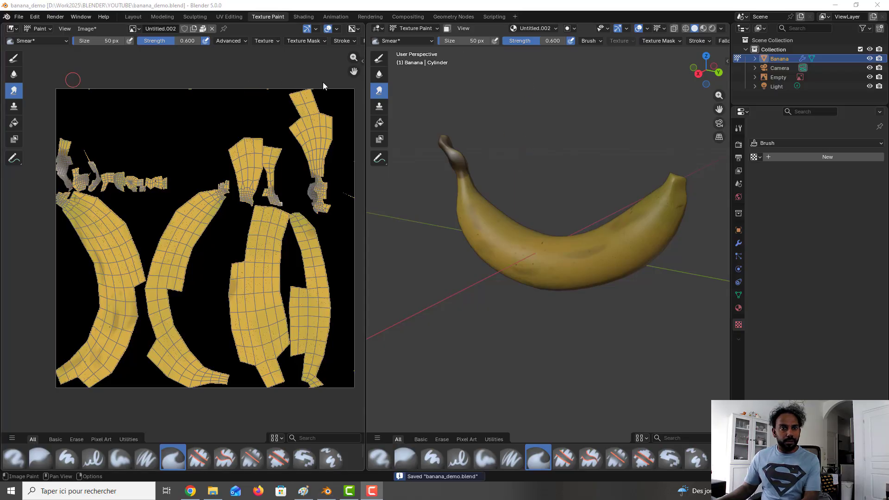
Darken the banana's blunt tip opposite the stem with dark brown #301E05, using a 100 px Paint Hard brush
click(379, 59)
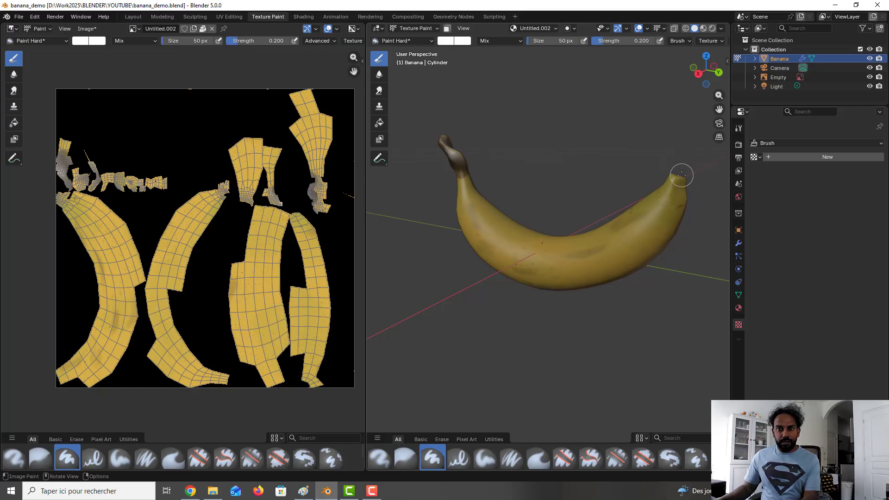
click(448, 41)
click(523, 101)
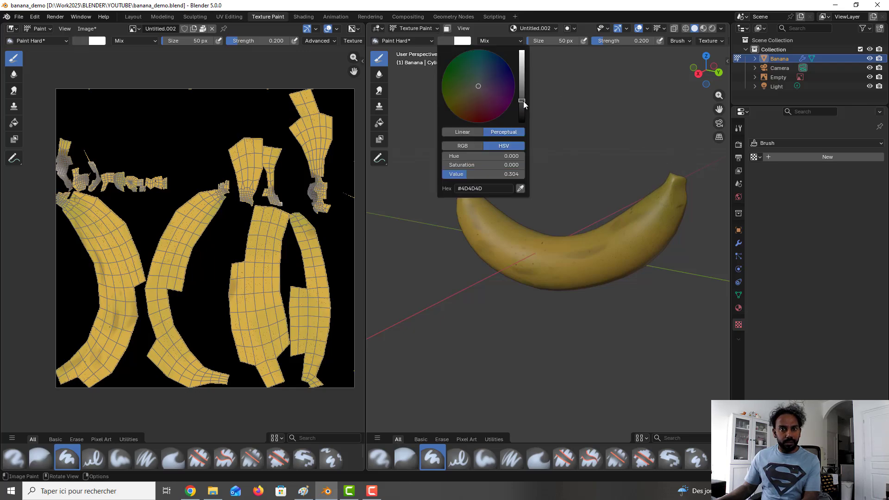
click(460, 113)
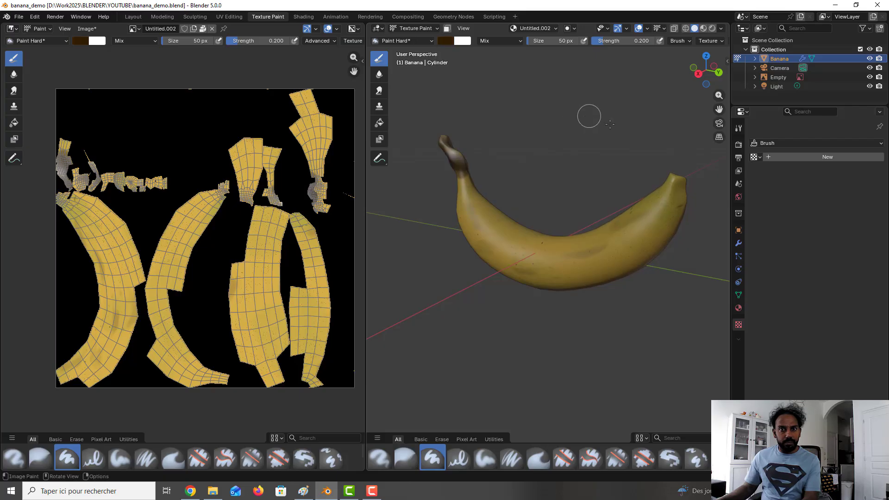
click(567, 42)
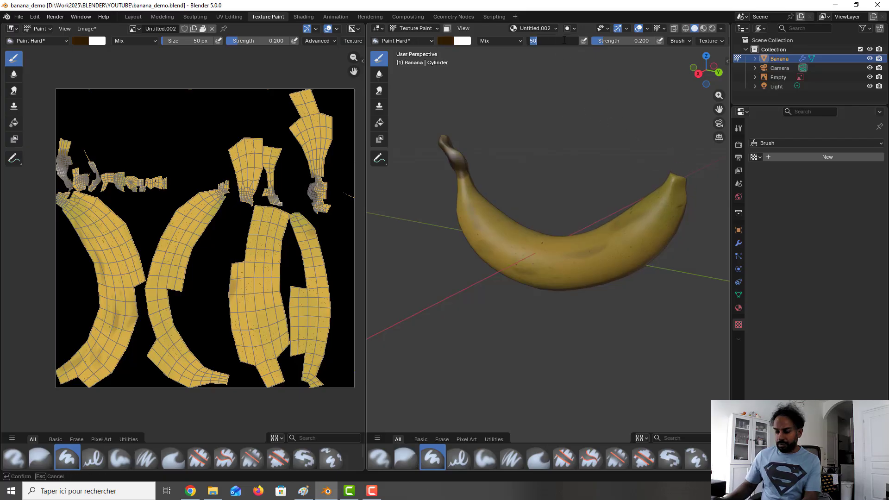
text(100)
key(Return)
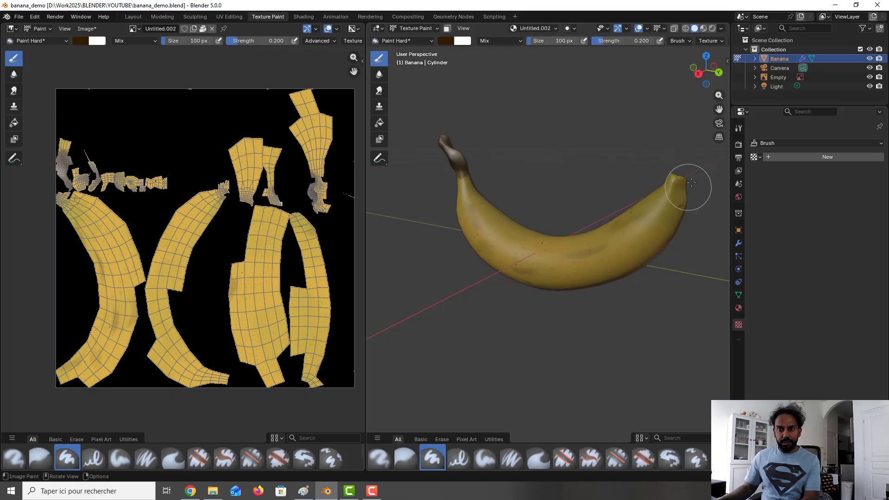
click(684, 163)
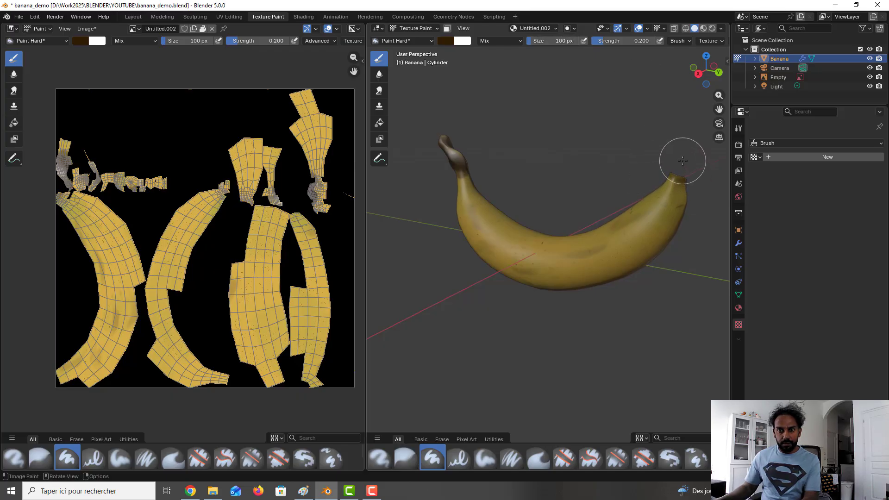
Check the painted banana from nearby and farther away, and save the file
scroll(601, 141, down, 1)
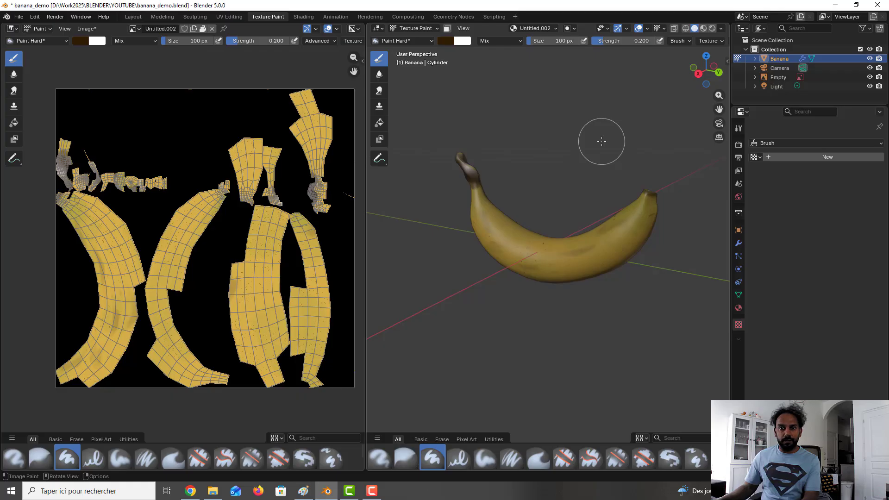
scroll(588, 138, down, 1)
scroll(550, 141, up, 5)
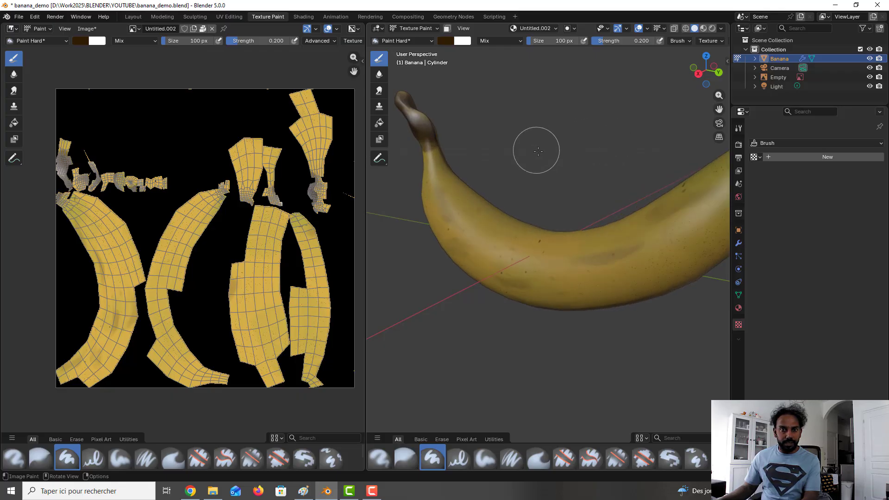
scroll(538, 150, down, 3)
mouse_move(540, 148)
middle_down()
mouse_move(568, 126)
mouse_move(556, 132)
middle_up()
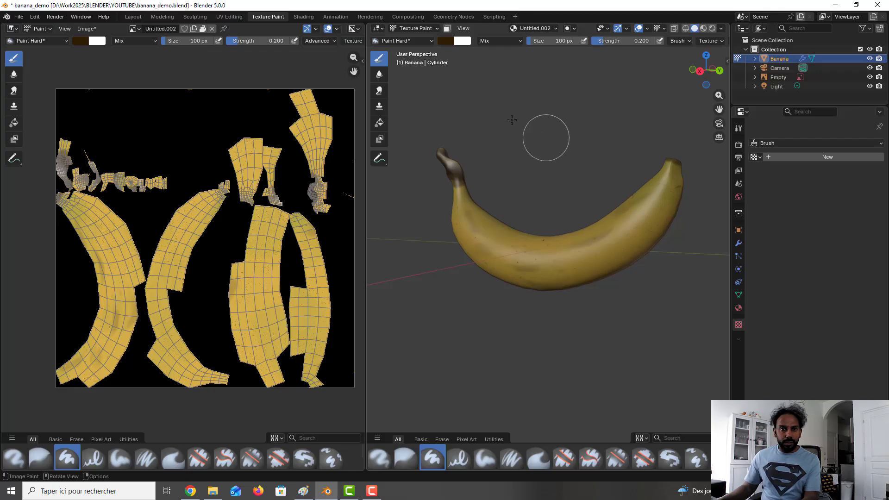
key(ctrl+s)
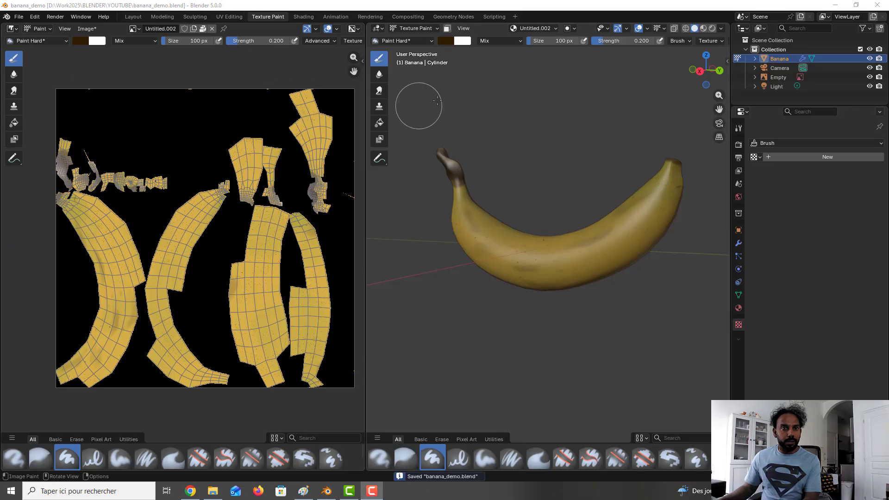
Set the brush color to dark green #39510C and paint the neck between the brown stem and the yellow body
click(443, 41)
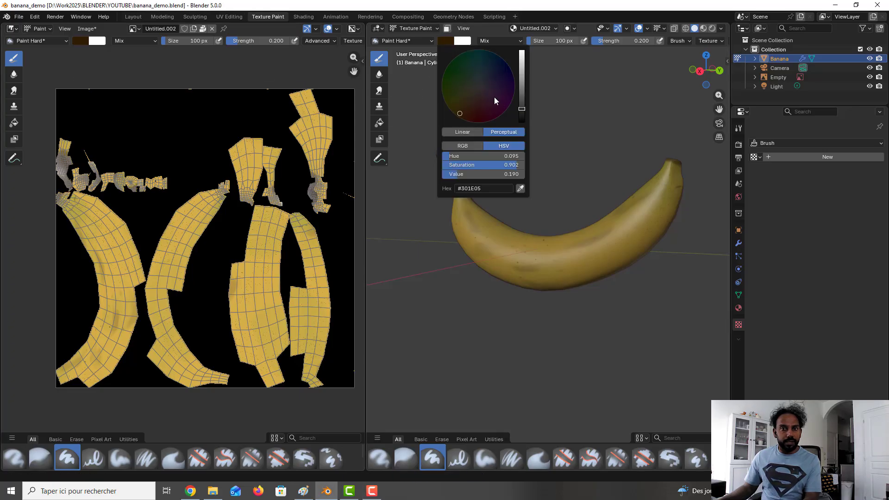
drag(465, 98, 457, 98)
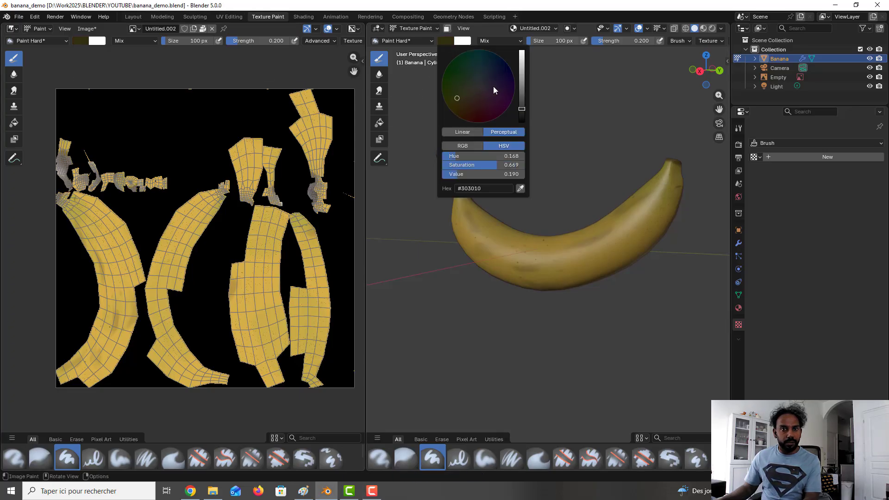
click(520, 80)
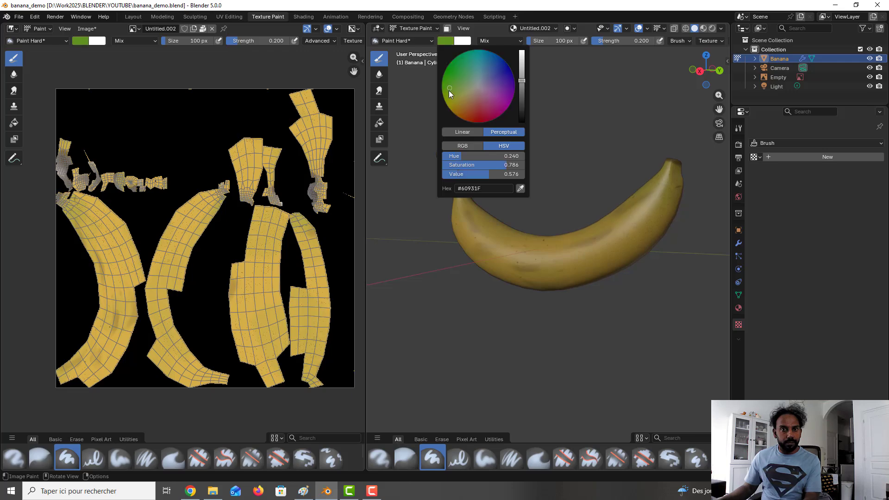
click(447, 91)
click(521, 99)
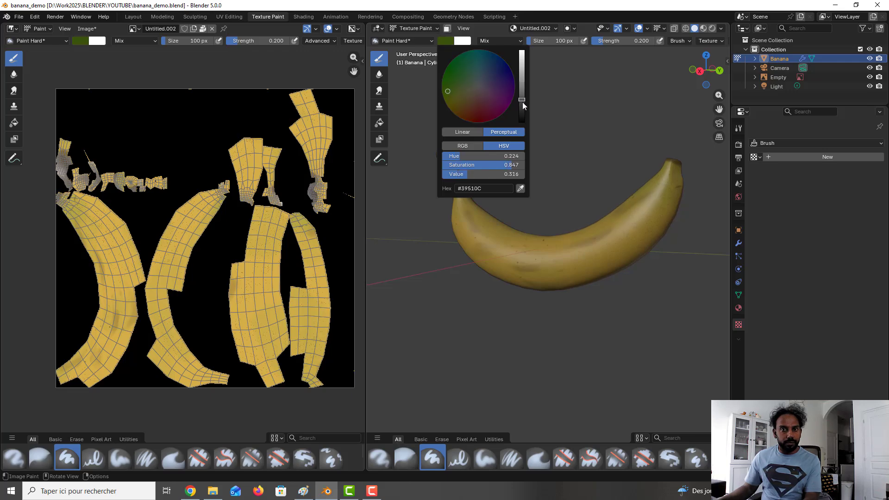
scroll(446, 174, up, 3)
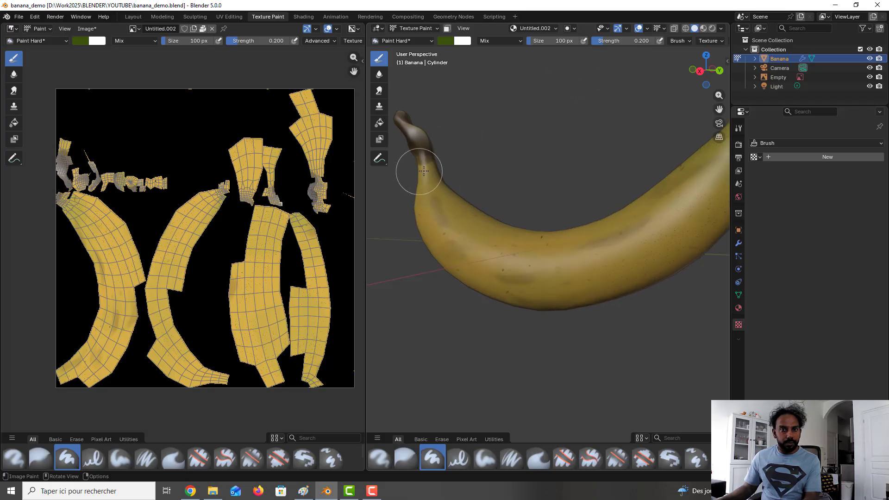
mouse_move(429, 167)
mouse_down()
mouse_move(434, 152)
mouse_move(456, 155)
mouse_move(422, 175)
mouse_up()
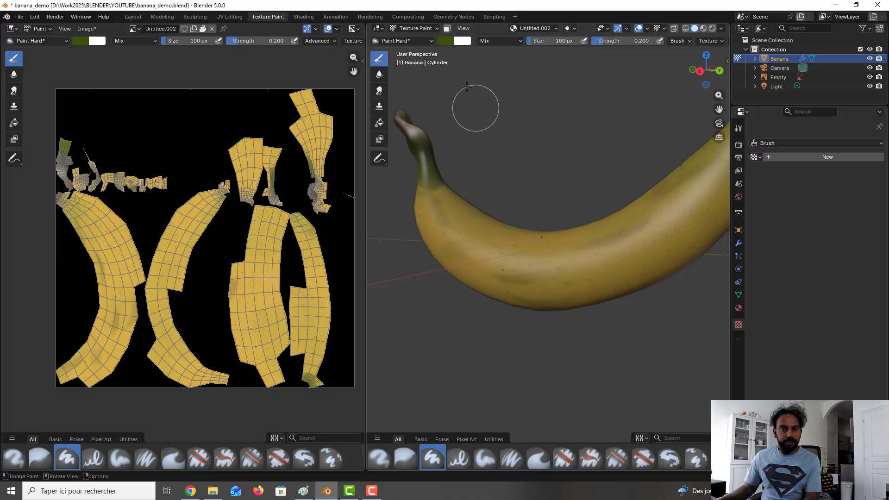
Adjust the brush color to green #3E570D and extend the green paint around the banana's neck
click(443, 41)
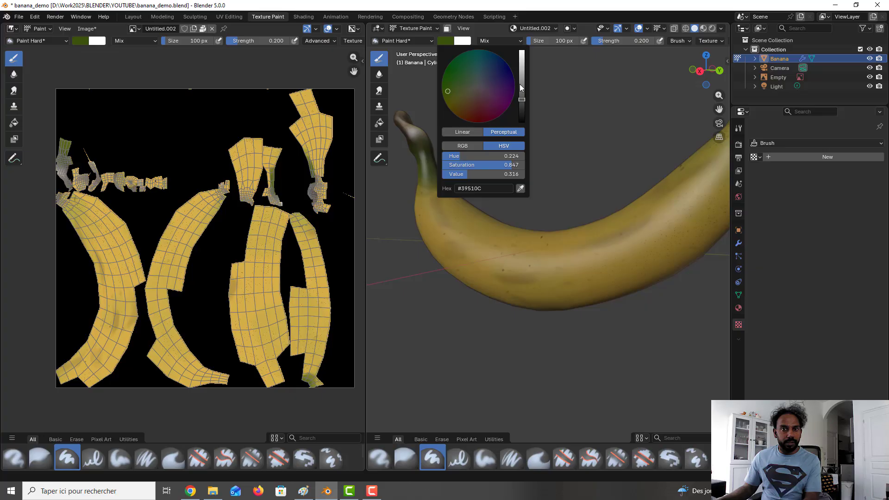
drag(520, 87, 522, 102)
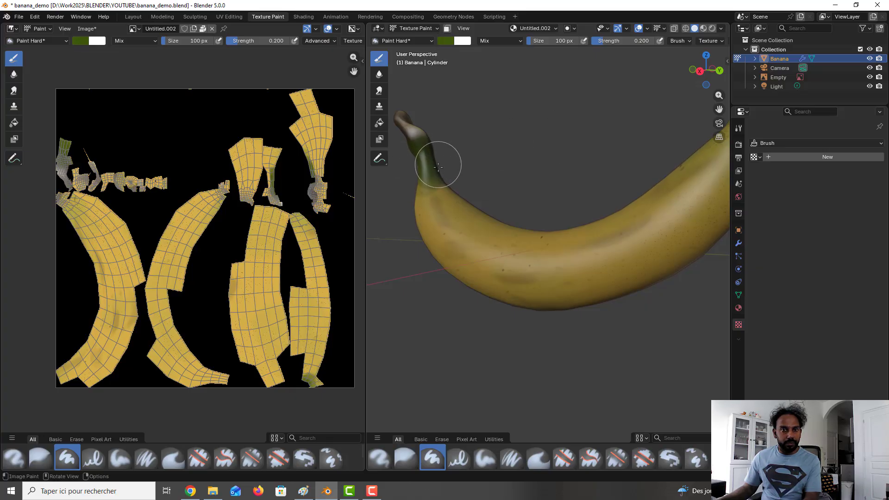
scroll(453, 171, down, 1)
middle_drag(460, 174, 423, 191)
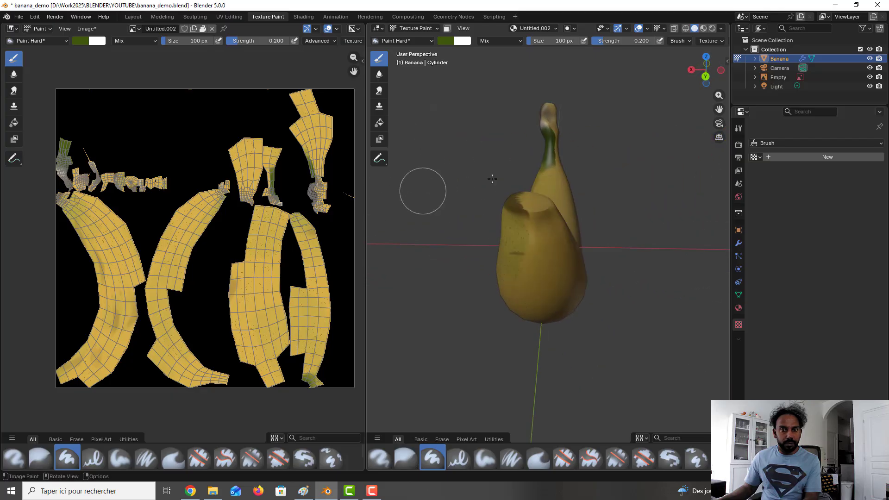
middle_drag(551, 145, 552, 114)
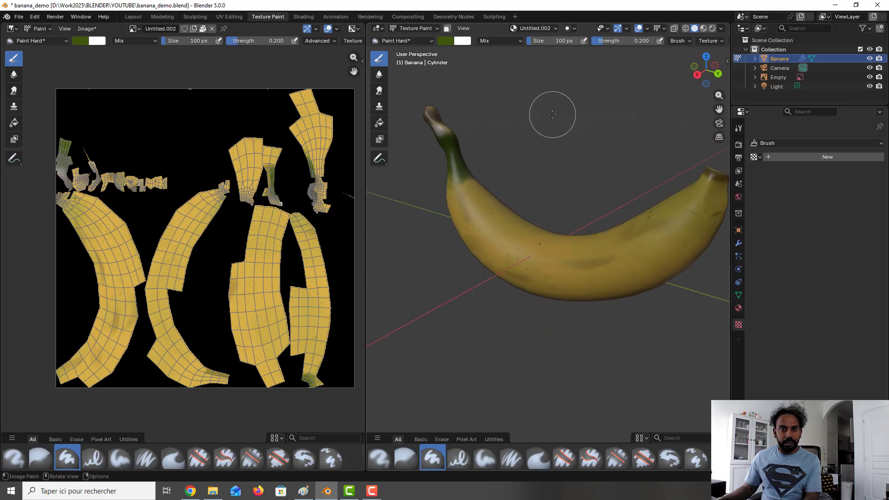
Blend the green neck into the stem and the yellow skin with a 100 px Smear brush at strength 0.6
click(380, 91)
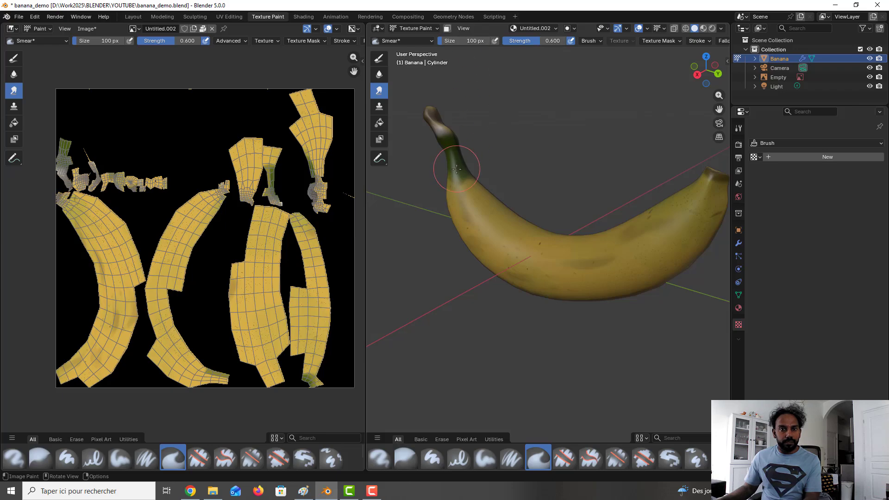
drag(460, 165, 449, 158)
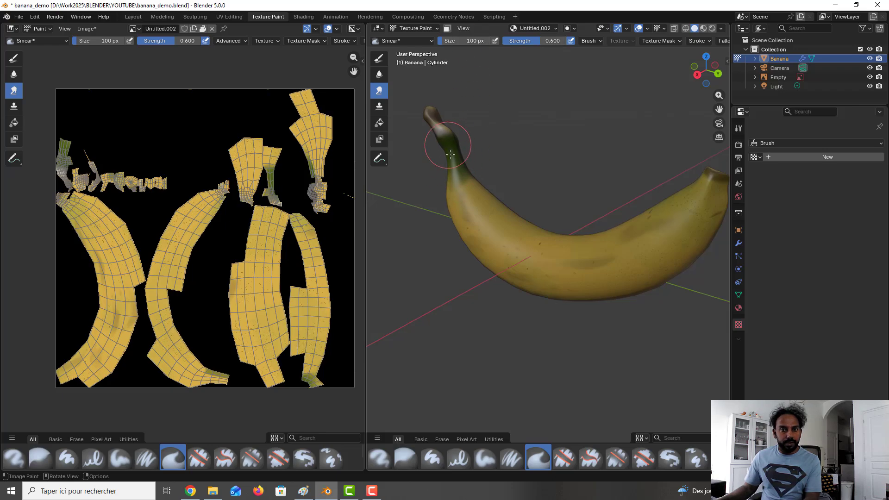
mouse_move(474, 148)
middle_down()
mouse_move(437, 179)
mouse_move(528, 153)
middle_up()
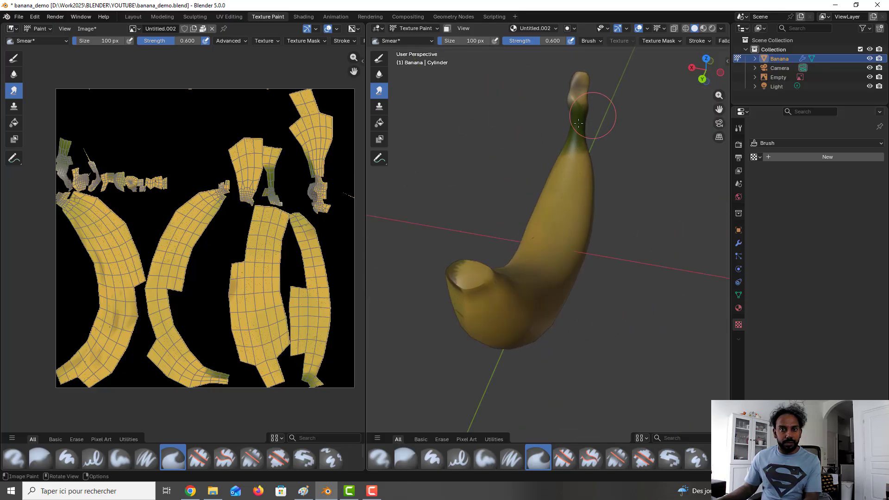
middle_drag(556, 141, 608, 133)
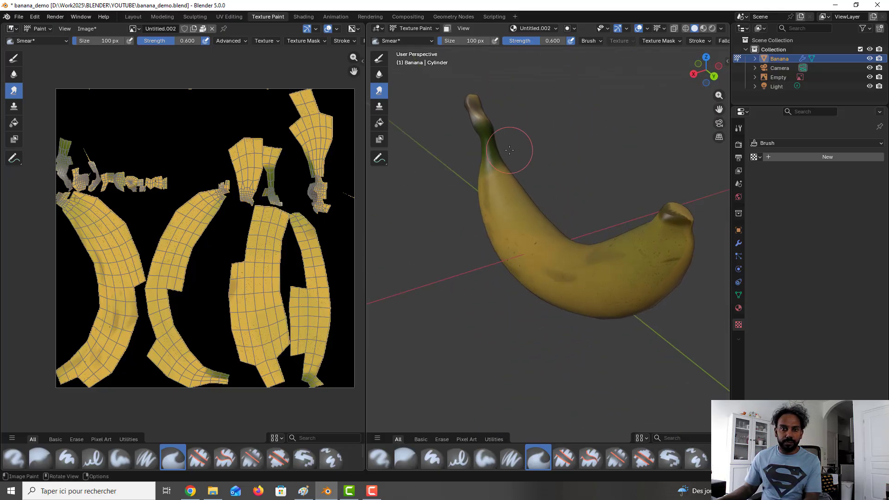
mouse_move(512, 145)
middle_down()
mouse_move(554, 146)
mouse_move(540, 146)
middle_up()
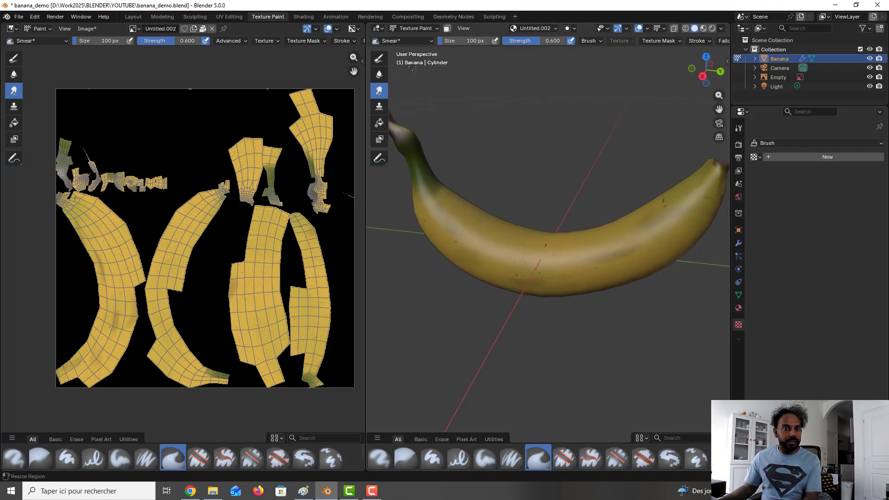
Paint a brighter green over the neck and the adjoining yellow skin with a 200 px Paint Hard brush
click(382, 61)
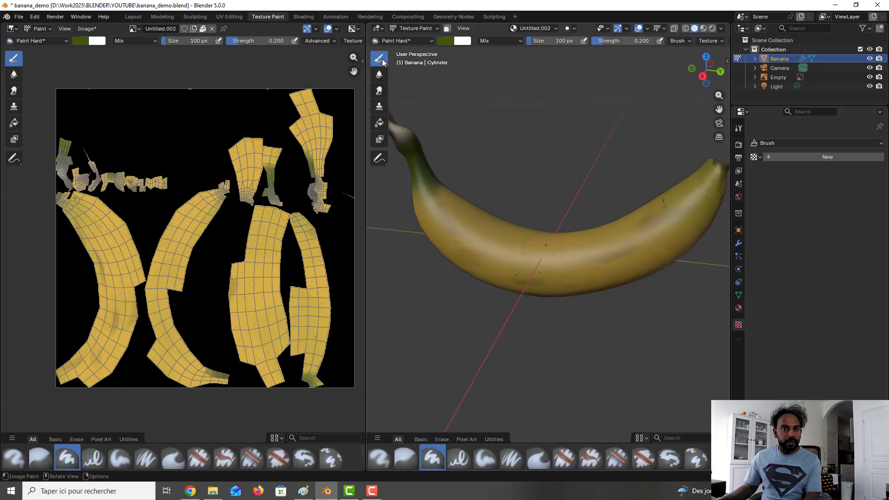
click(449, 41)
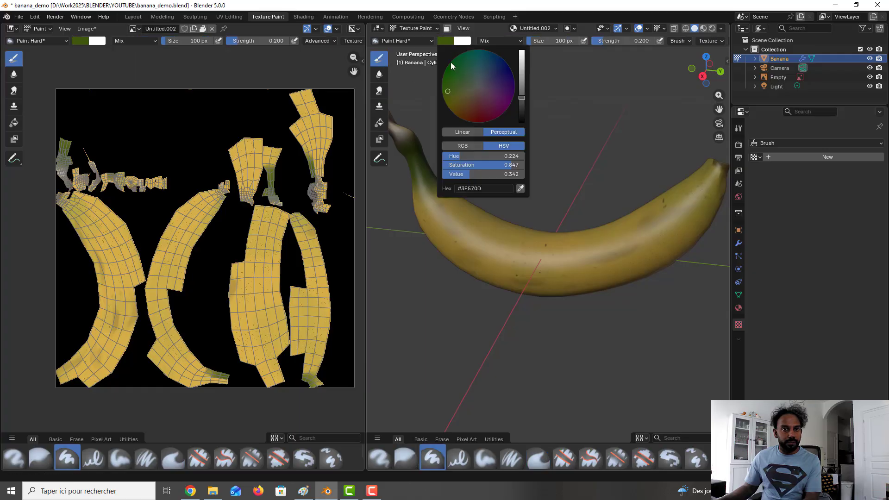
click(521, 88)
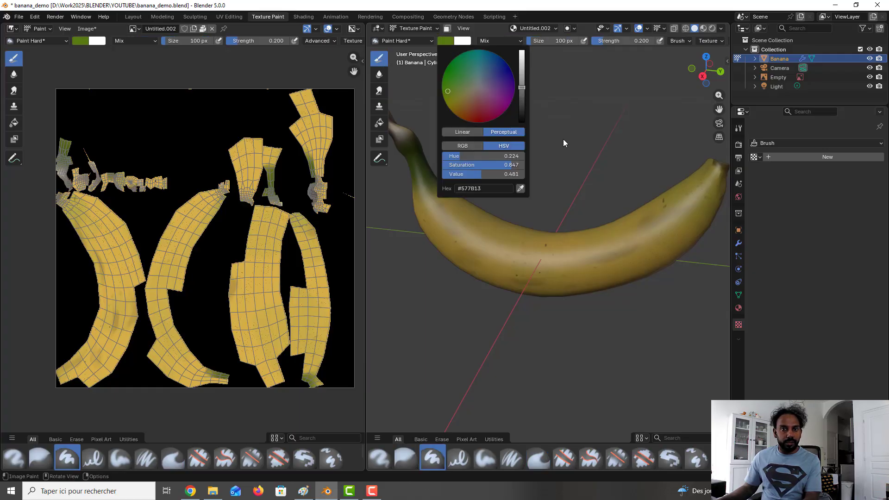
click(524, 78)
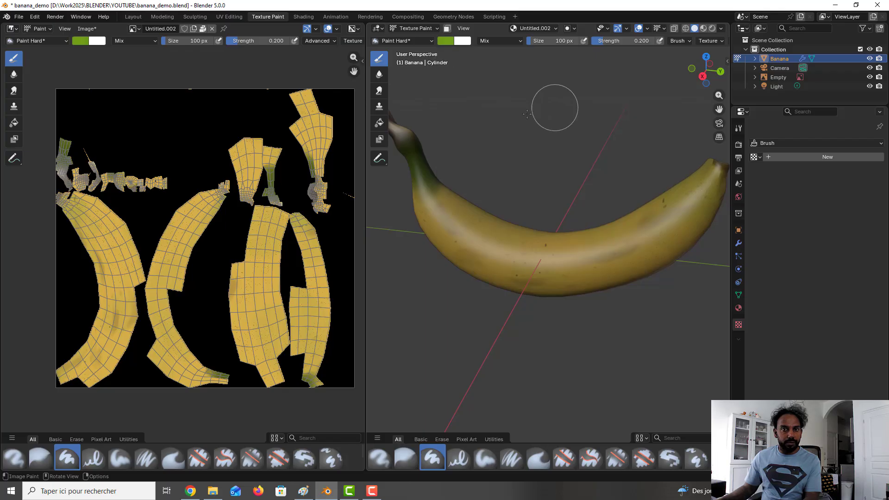
click(573, 40)
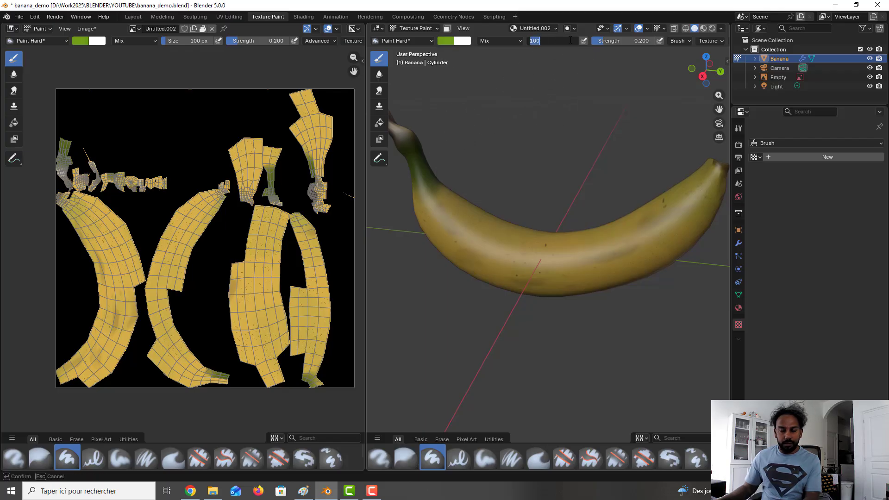
text(200)
key(Return)
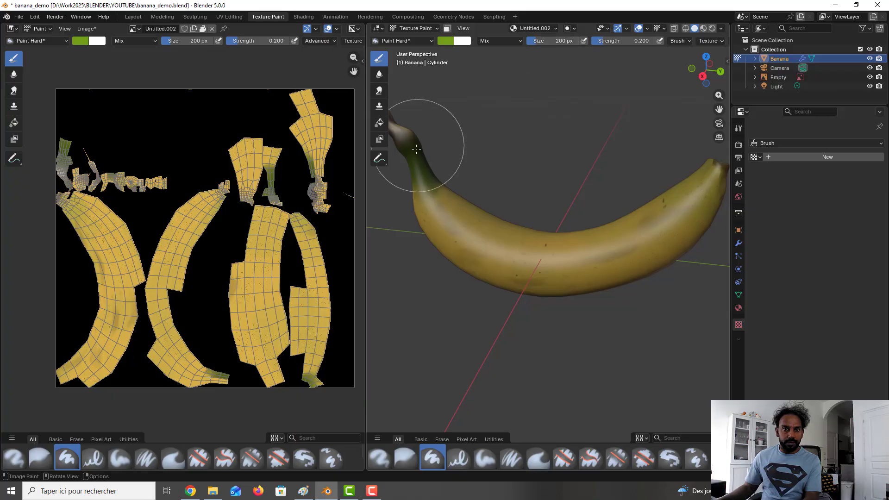
drag(417, 149, 436, 180)
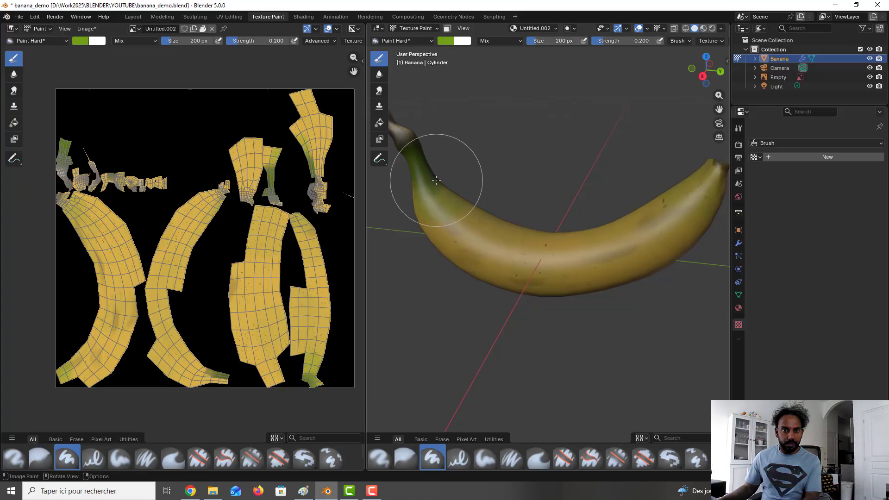
Set the Paint Hard brush size to 50 px
middle_drag(482, 159, 458, 151)
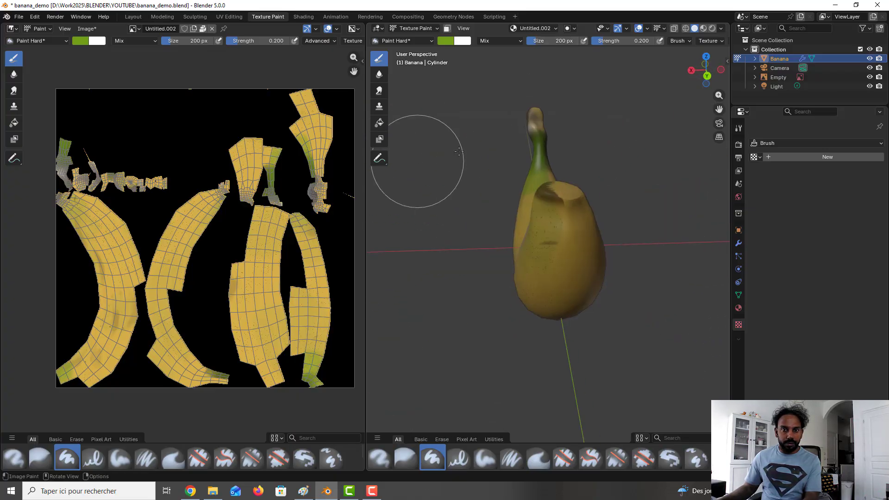
click(558, 41)
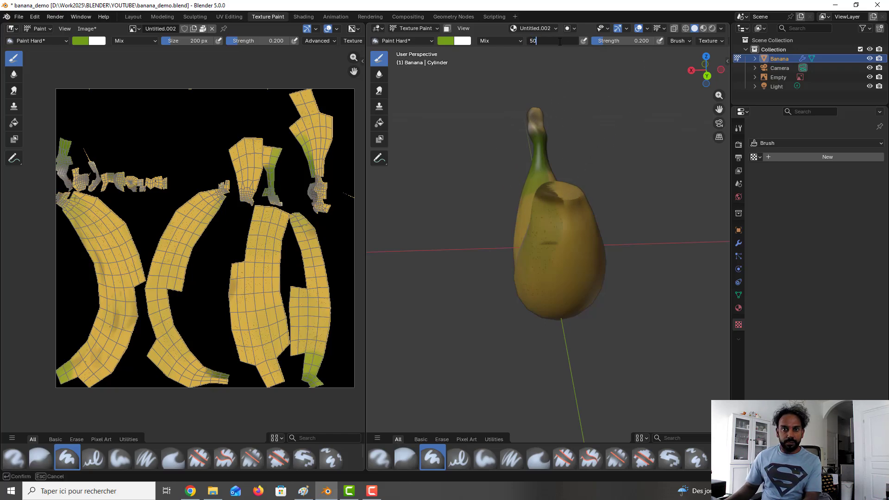
text(50)
key(Return)
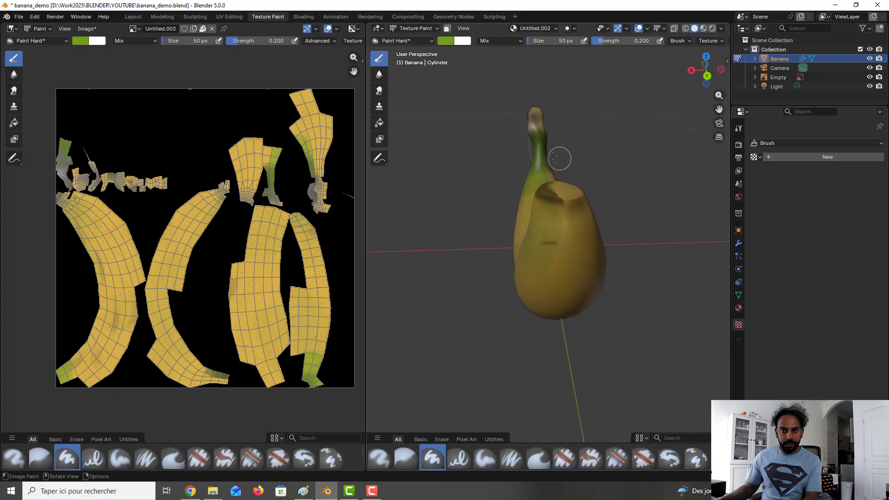
middle_drag(558, 164, 619, 152)
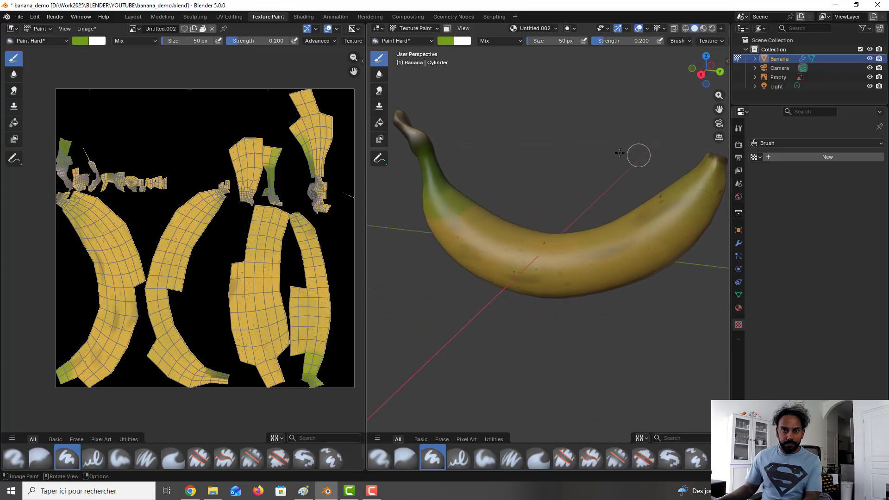
Soften the edge between the green neck and the yellow skin with a 100 px Blur brush
click(380, 78)
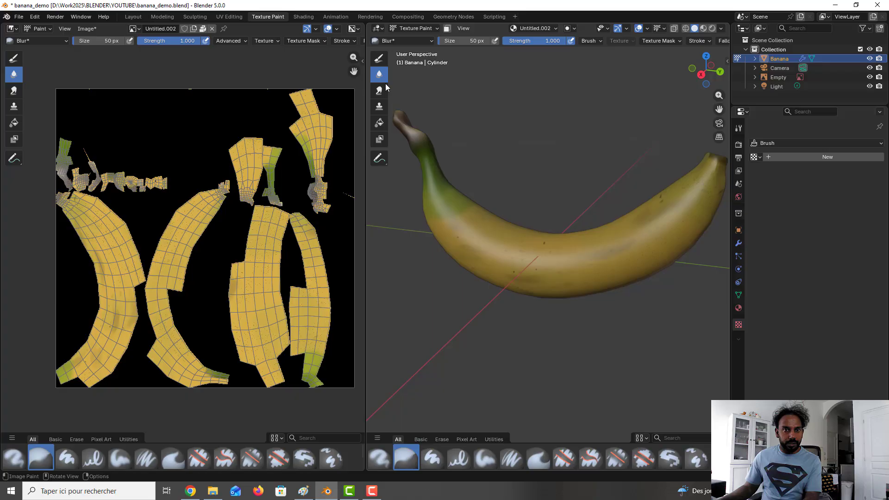
click(476, 40)
text(100)
key(Return)
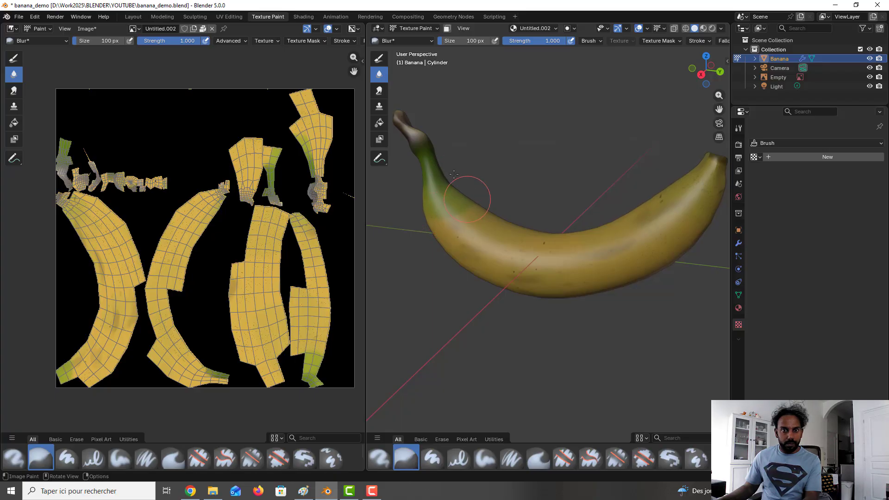
Smear the green neck paint into the yellow skin all around the neck, using the 100 px Smear brush at strength 0.6
click(379, 90)
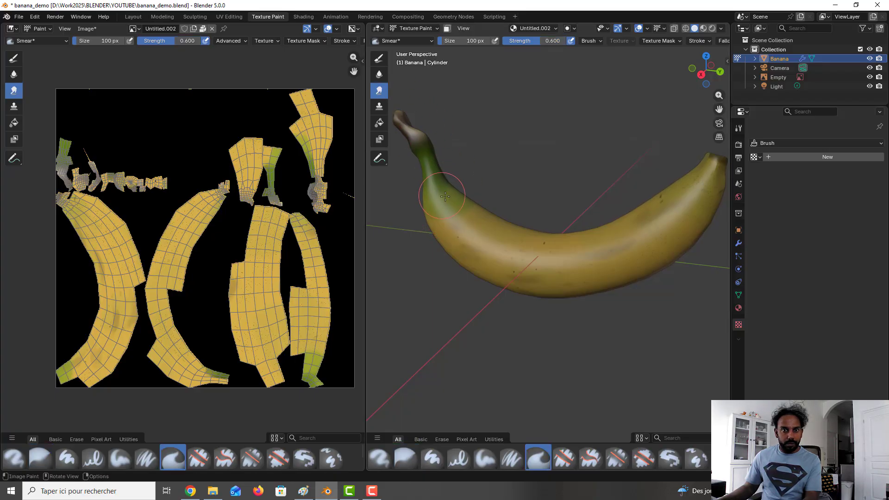
drag(445, 196, 461, 194)
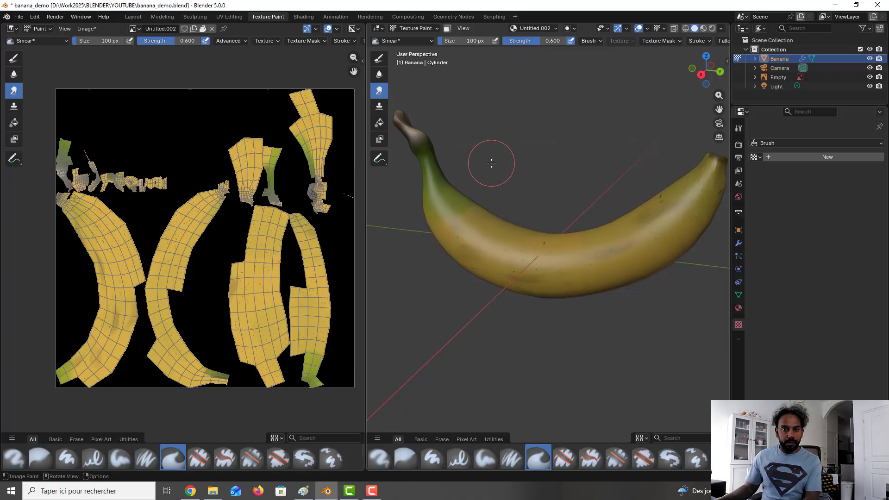
middle_drag(490, 161, 499, 148)
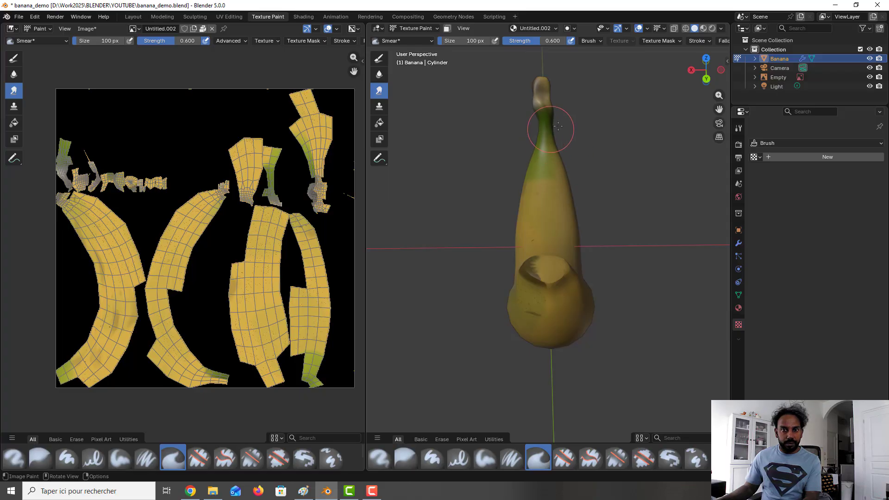
drag(549, 124, 536, 168)
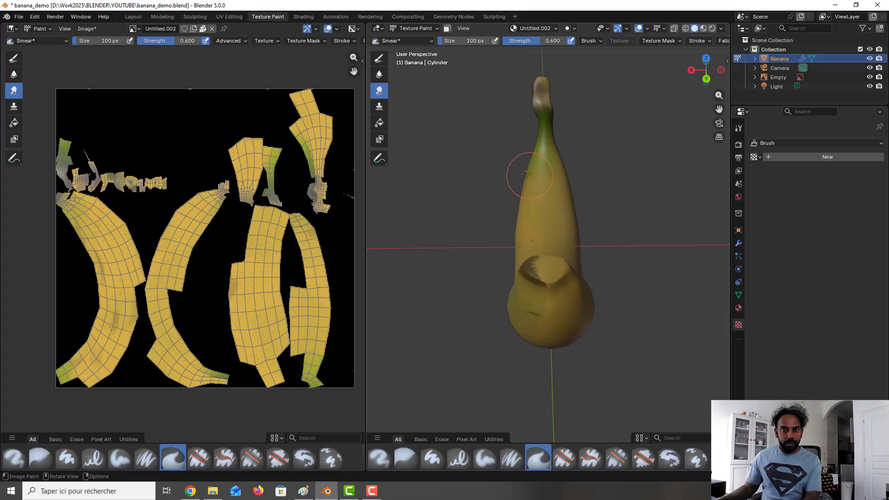
middle_drag(516, 172, 555, 178)
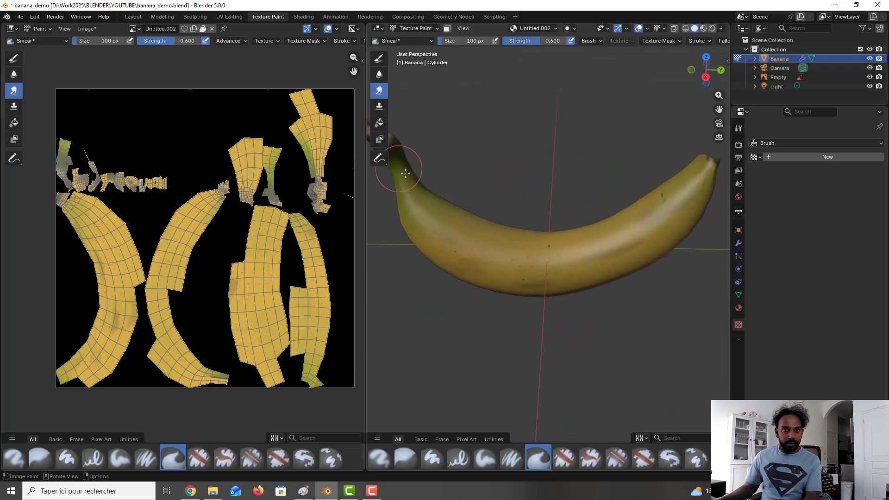
scroll(407, 176, down, 2)
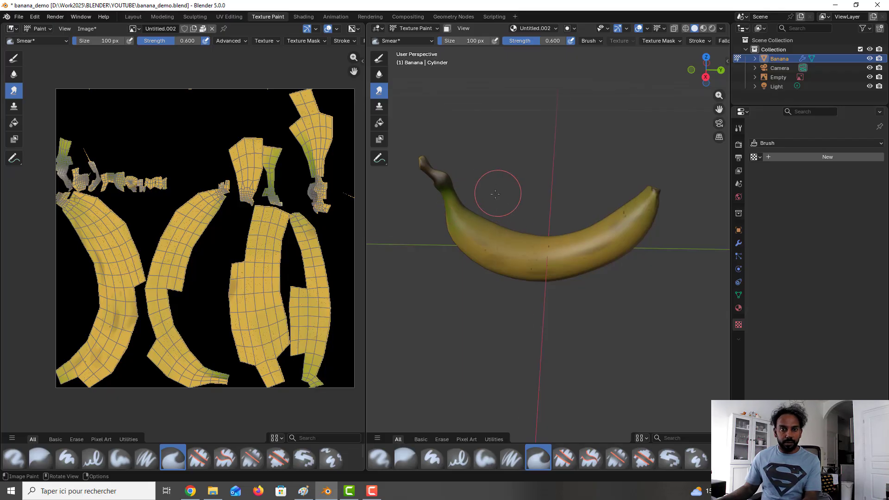
middle_drag(495, 194, 470, 188)
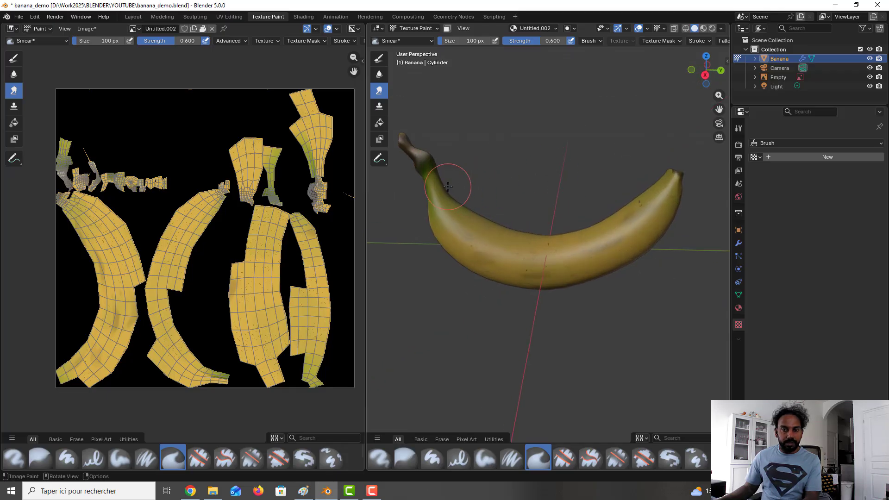
scroll(448, 186, down, 2)
scroll(447, 186, up, 3)
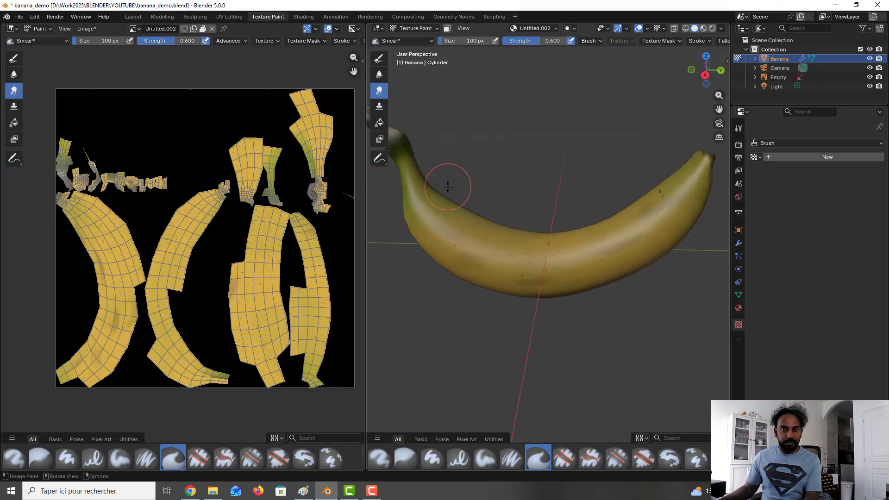
scroll(447, 187, down, 1)
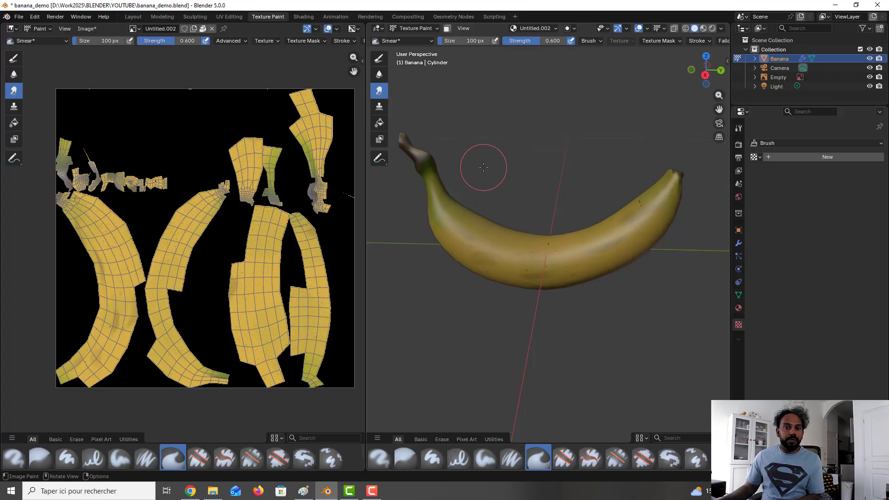